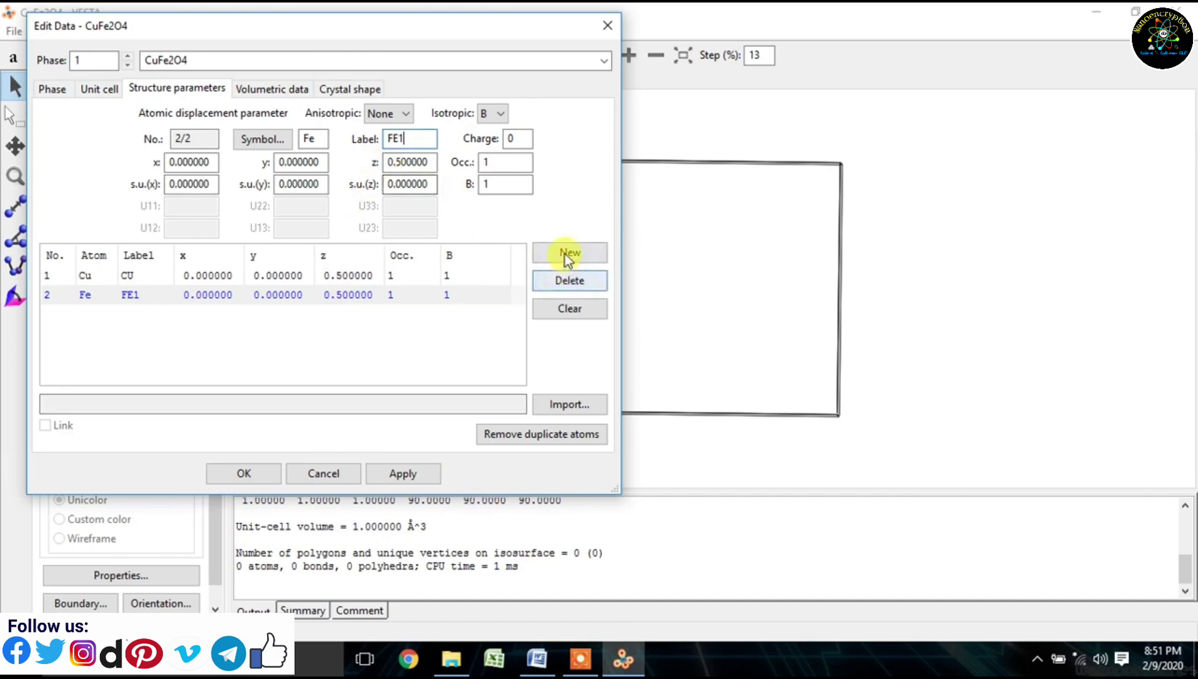
Add a third atom site for Fe and label it FE2.
left_click(565, 254)
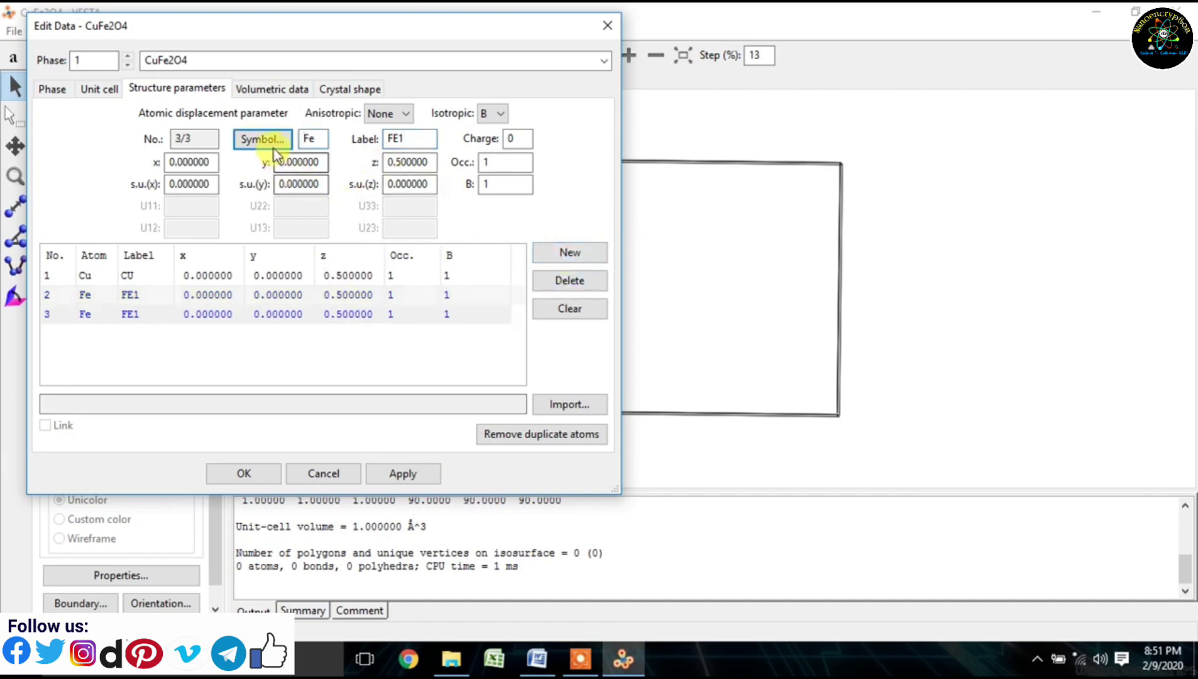
left_click(386, 140)
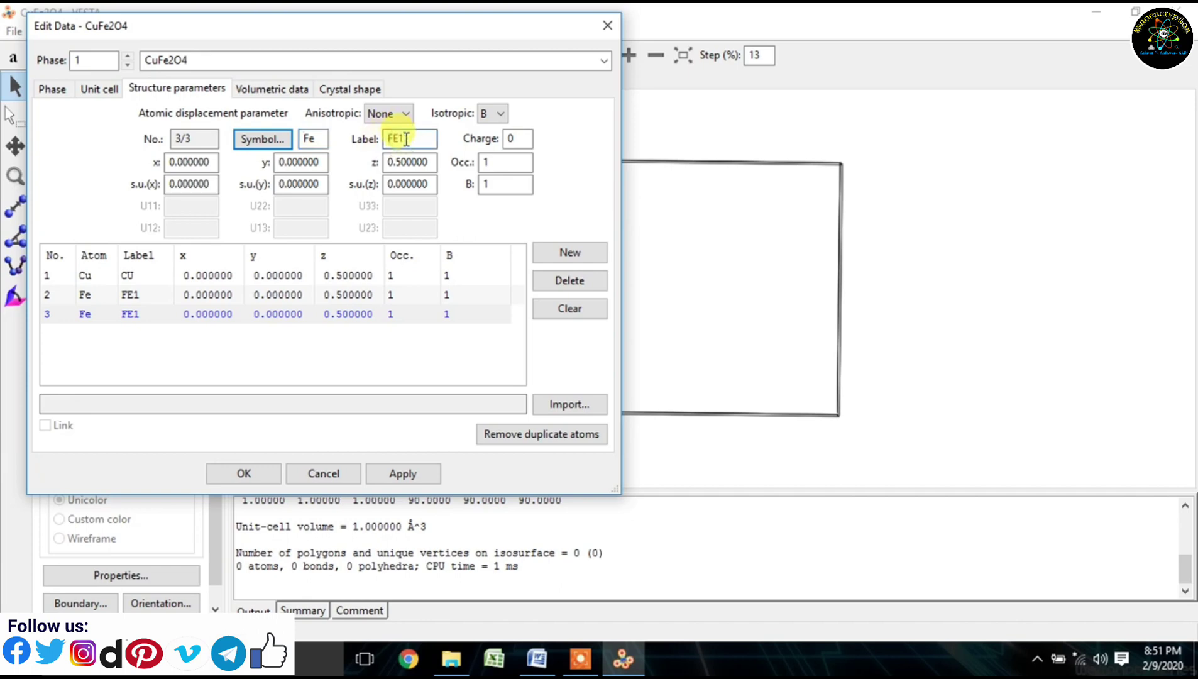
type("2")
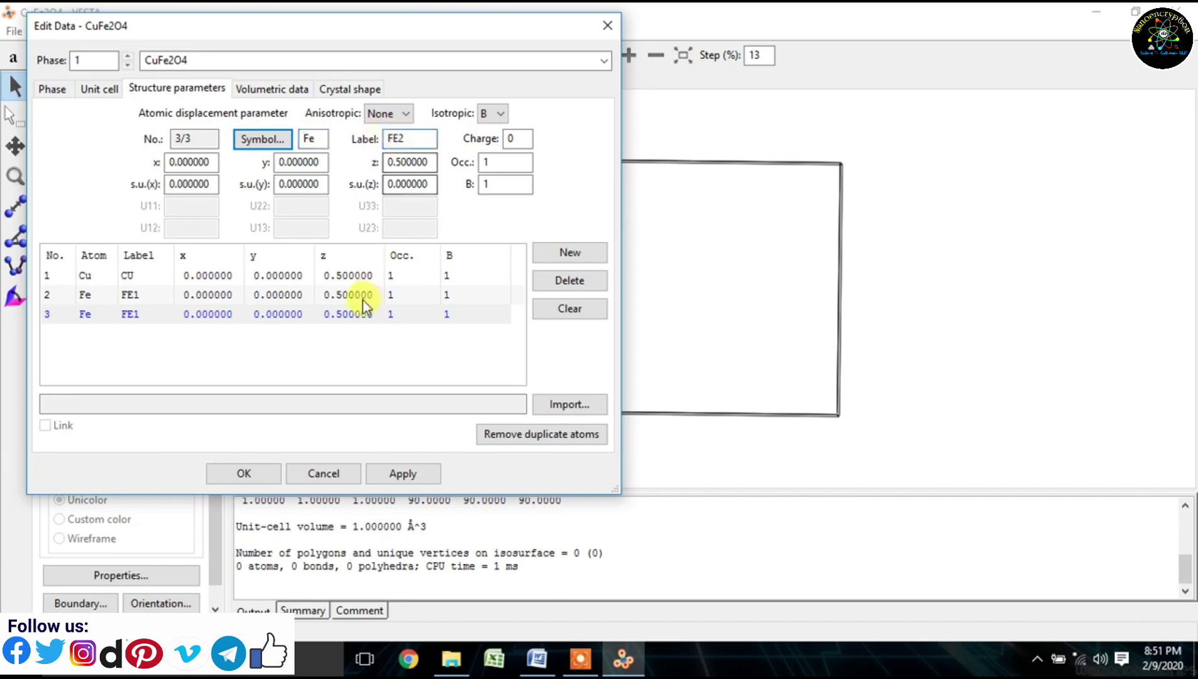
Look up the FE2 coordinates in the Word document and set that site's y to 0.75 and z to 0.125 in VESTA.
left_click(536, 658)
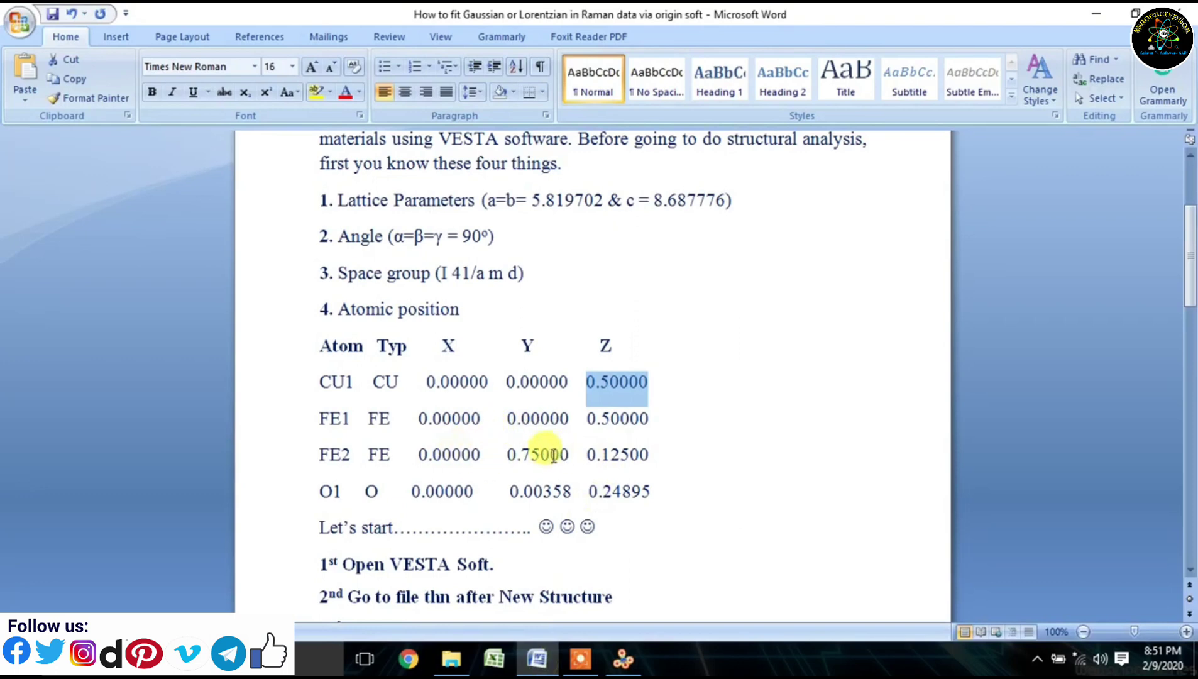
left_click_drag(503, 456, 572, 464)
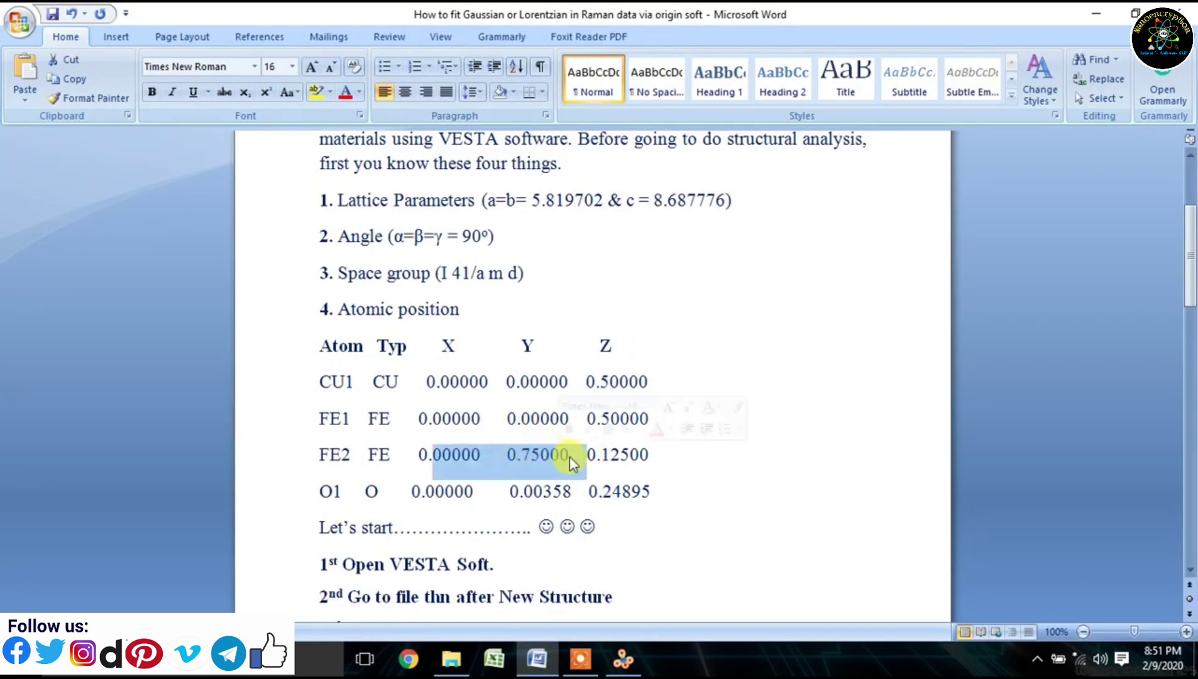
left_click(622, 659)
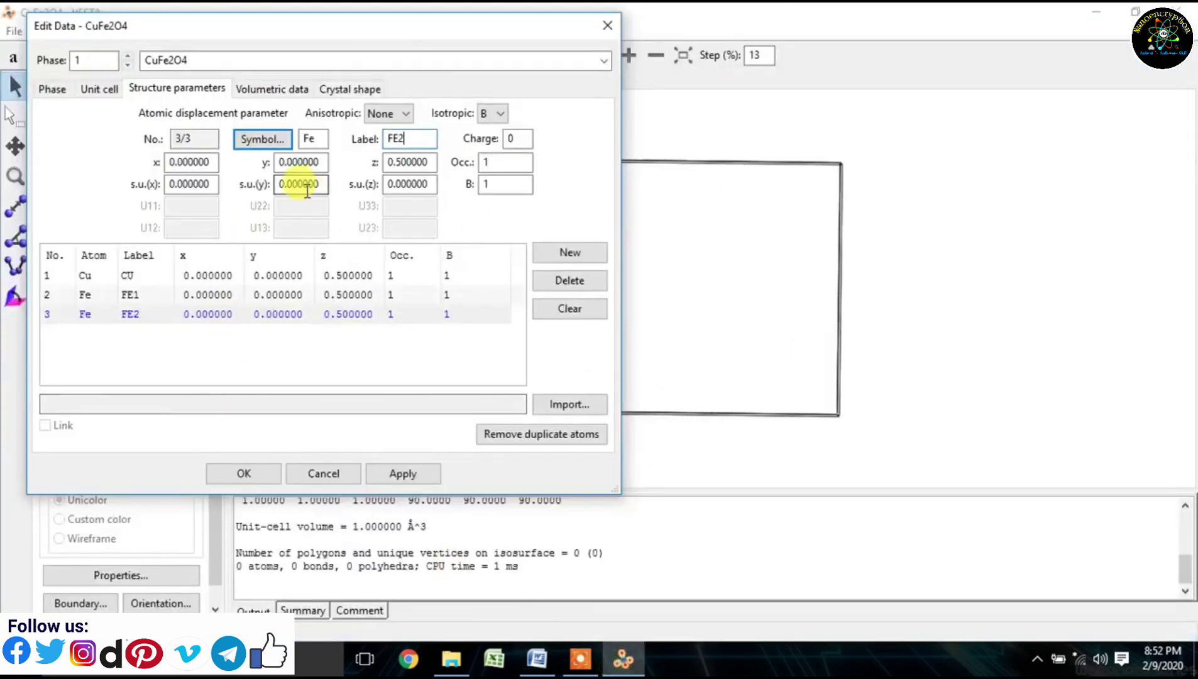
left_click(534, 659)
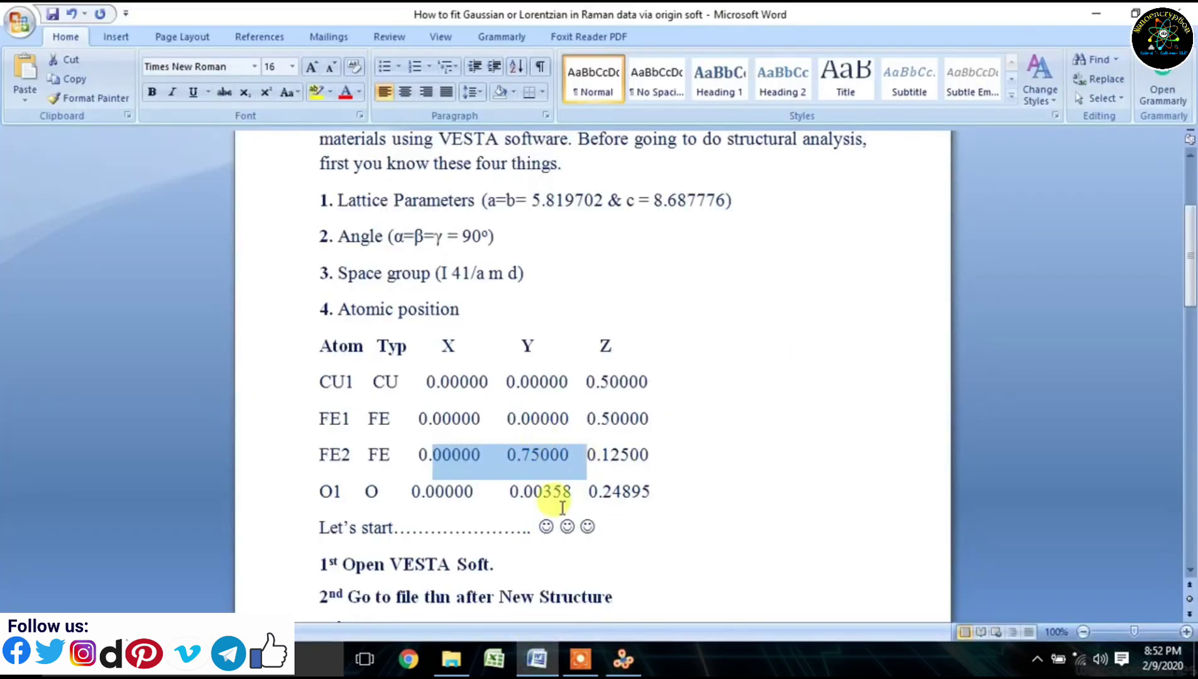
left_click(624, 670)
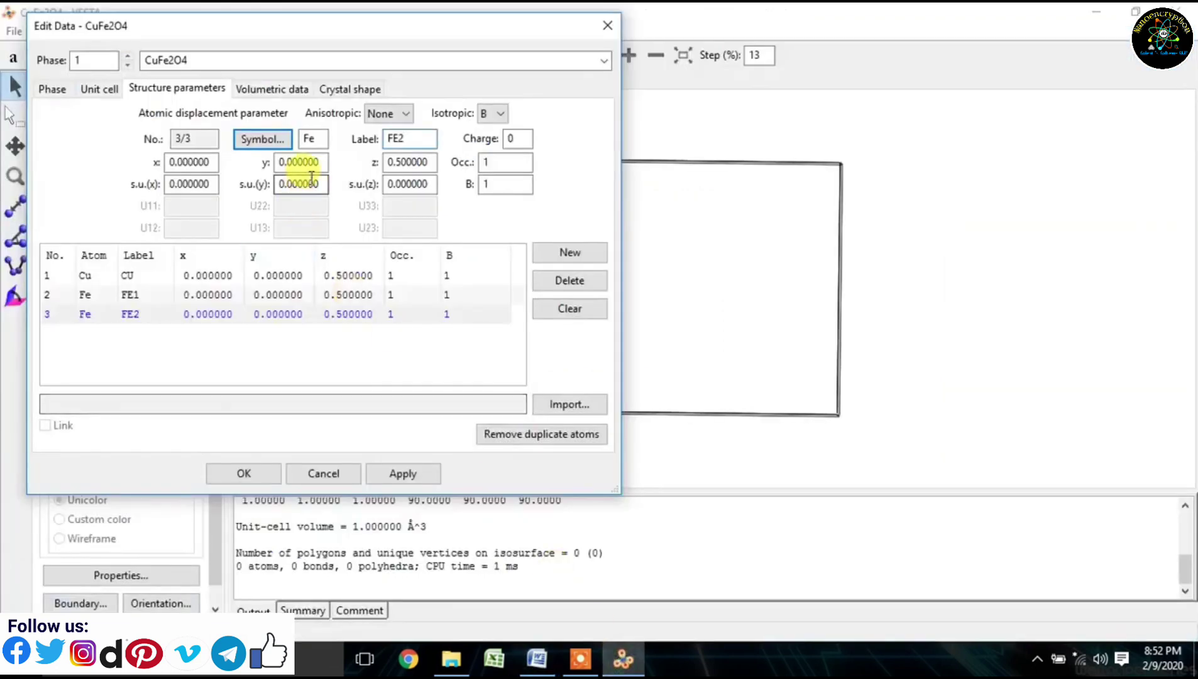
left_click(296, 163)
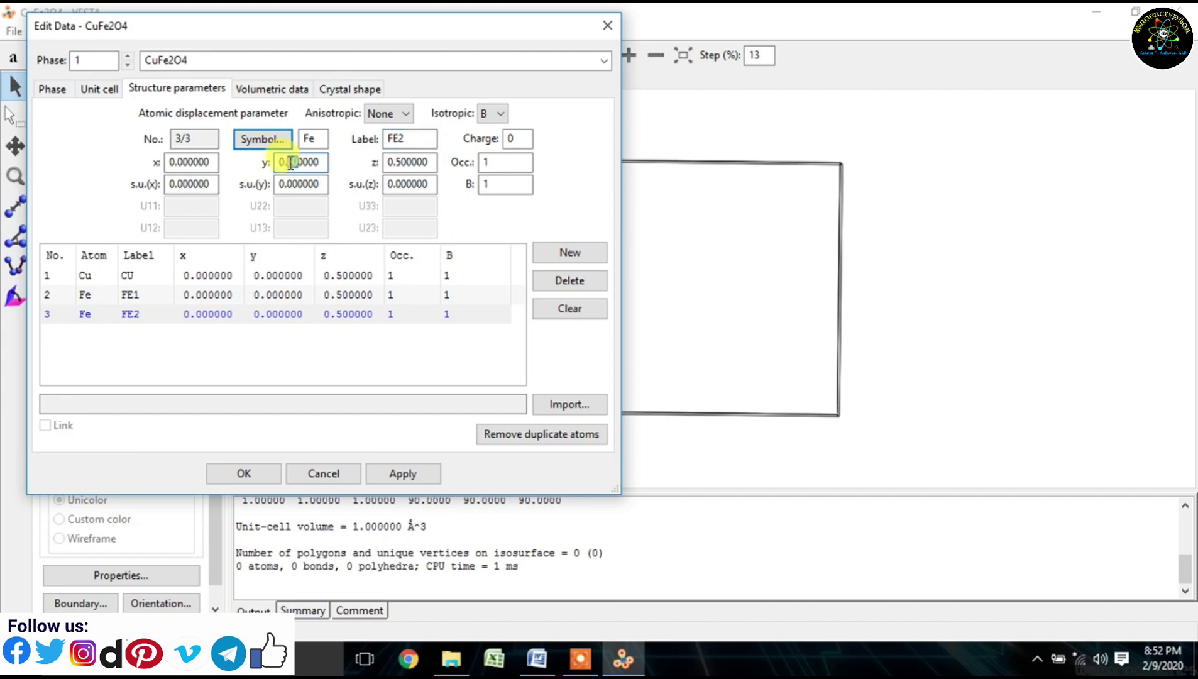
left_click(290, 163)
key("BackSpace")
key("BackSpace")
type("7")
left_click(387, 161)
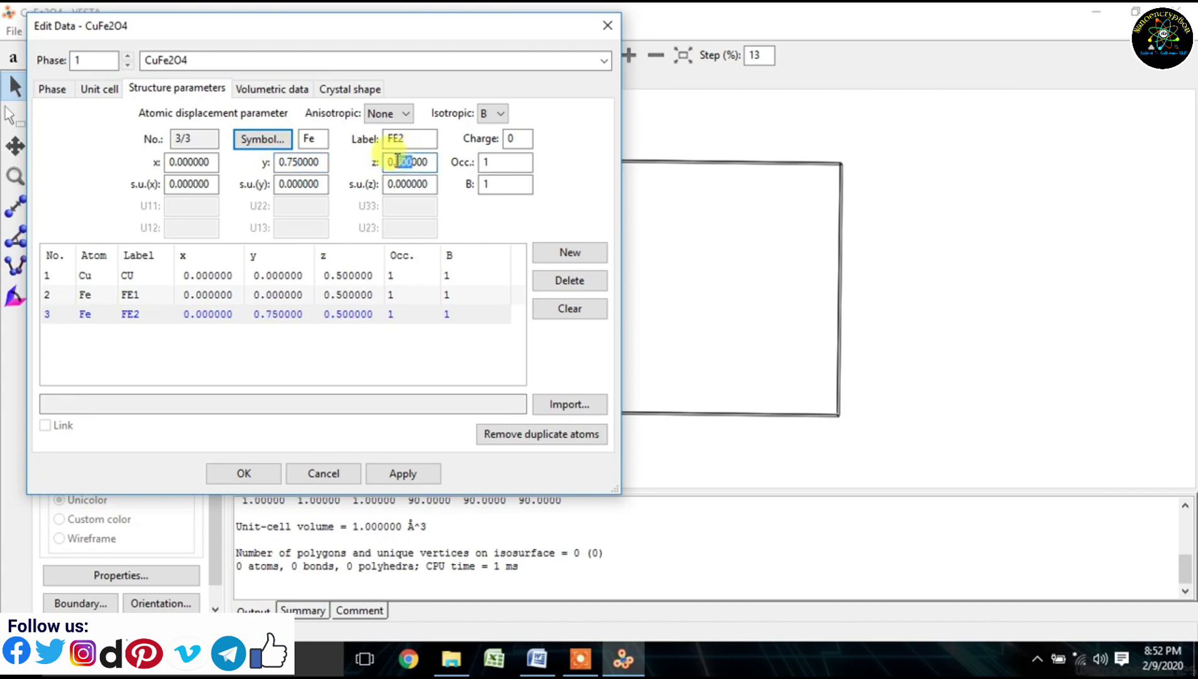
type("12")
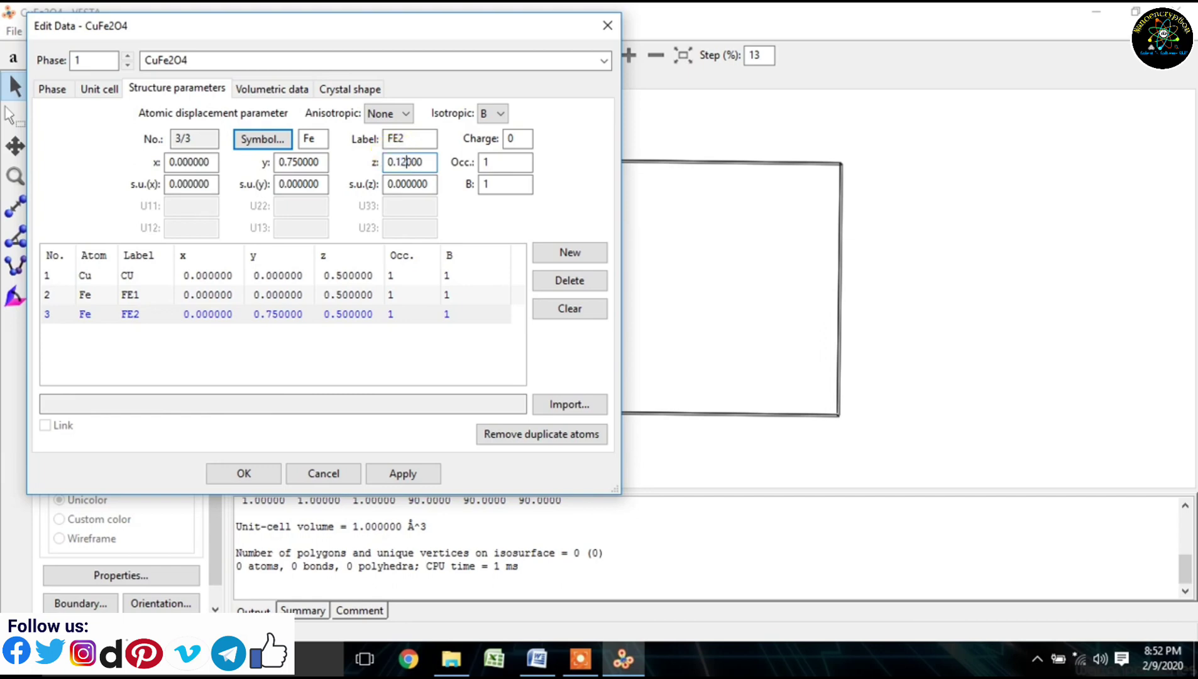
Add a fourth atom site and assign it the element O.
left_click(565, 254)
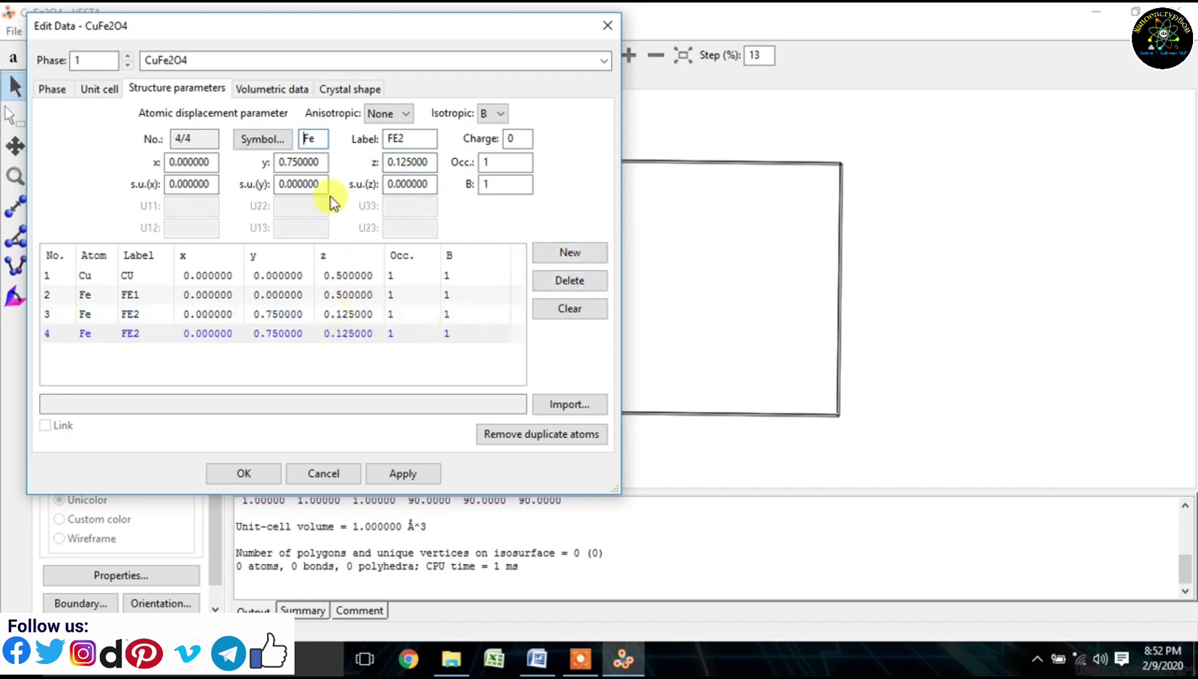
left_click(282, 138)
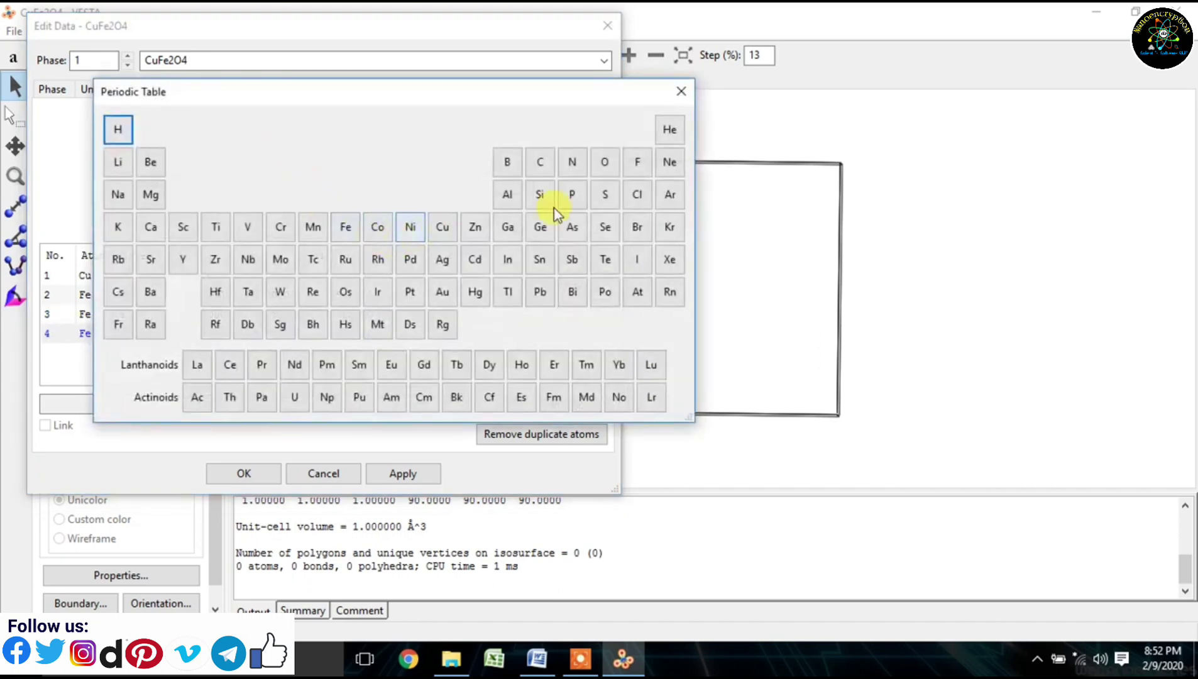
left_click(605, 165)
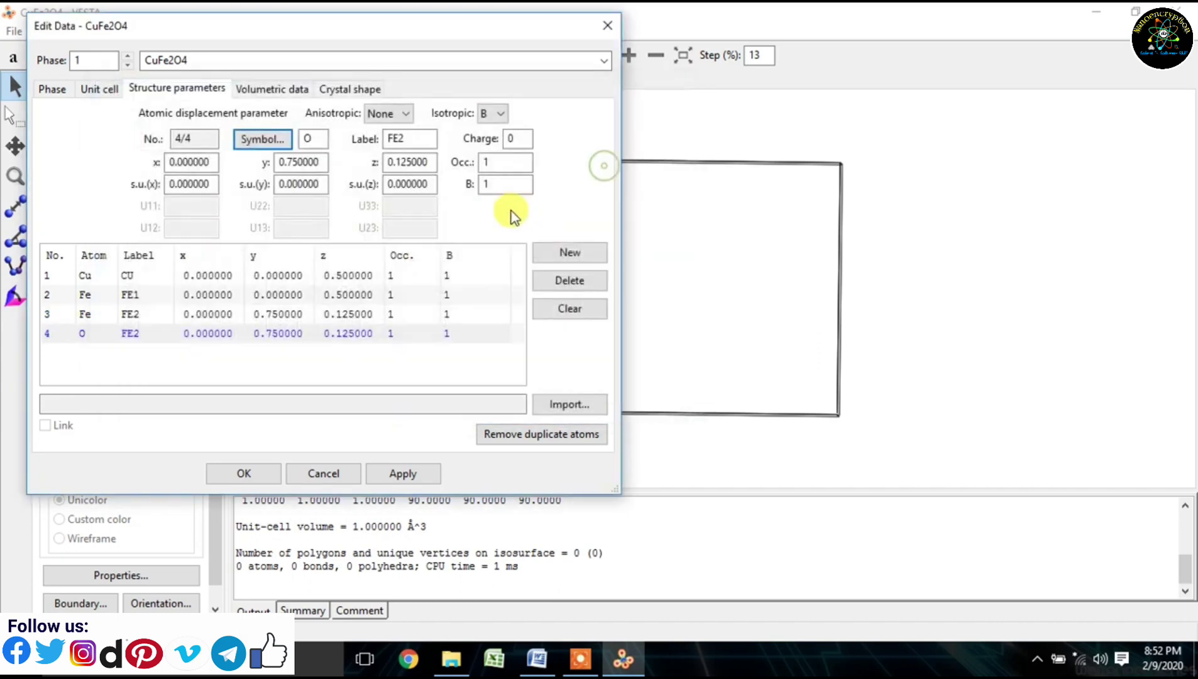
Try to set the oxygen site's y coordinate to 0.00358, copied from the O1 row of the Word document.
left_click(516, 651)
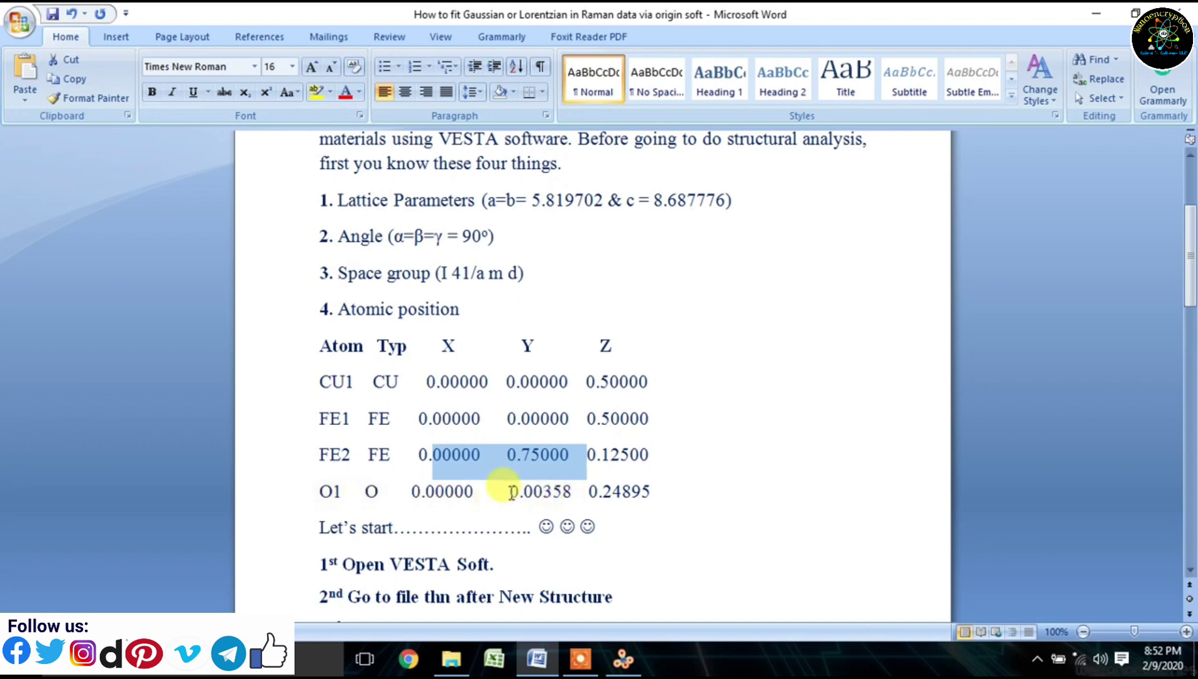
left_click_drag(510, 492, 559, 496)
key("ctrl+c")
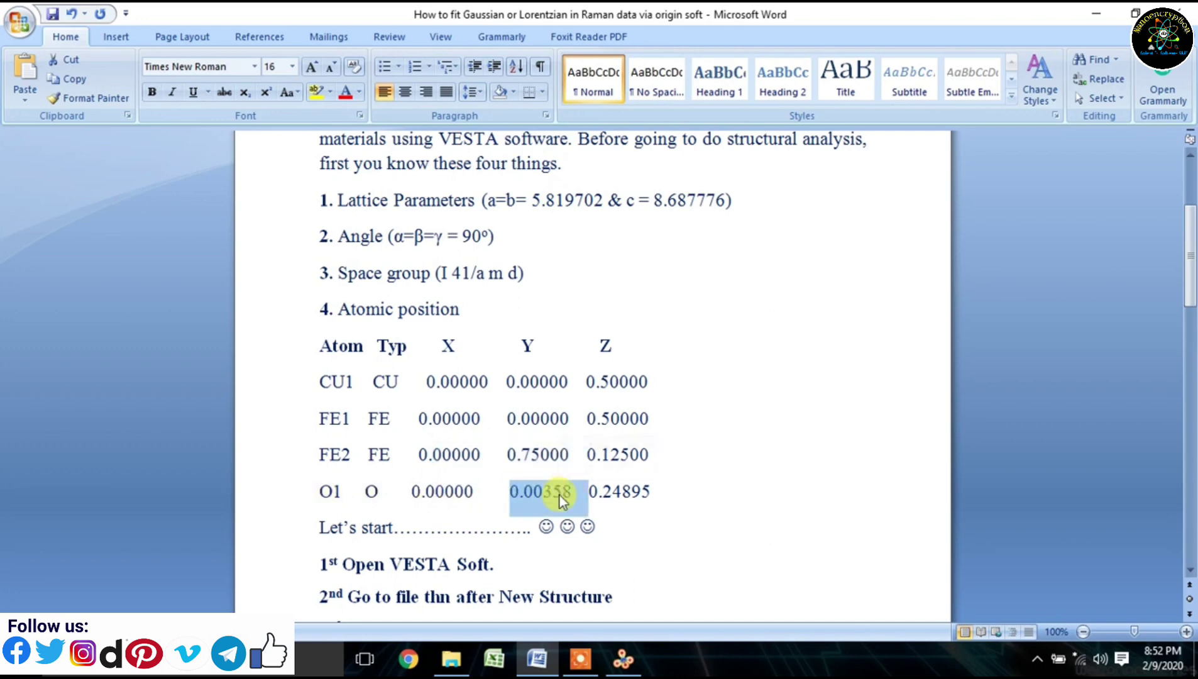
left_click(623, 659)
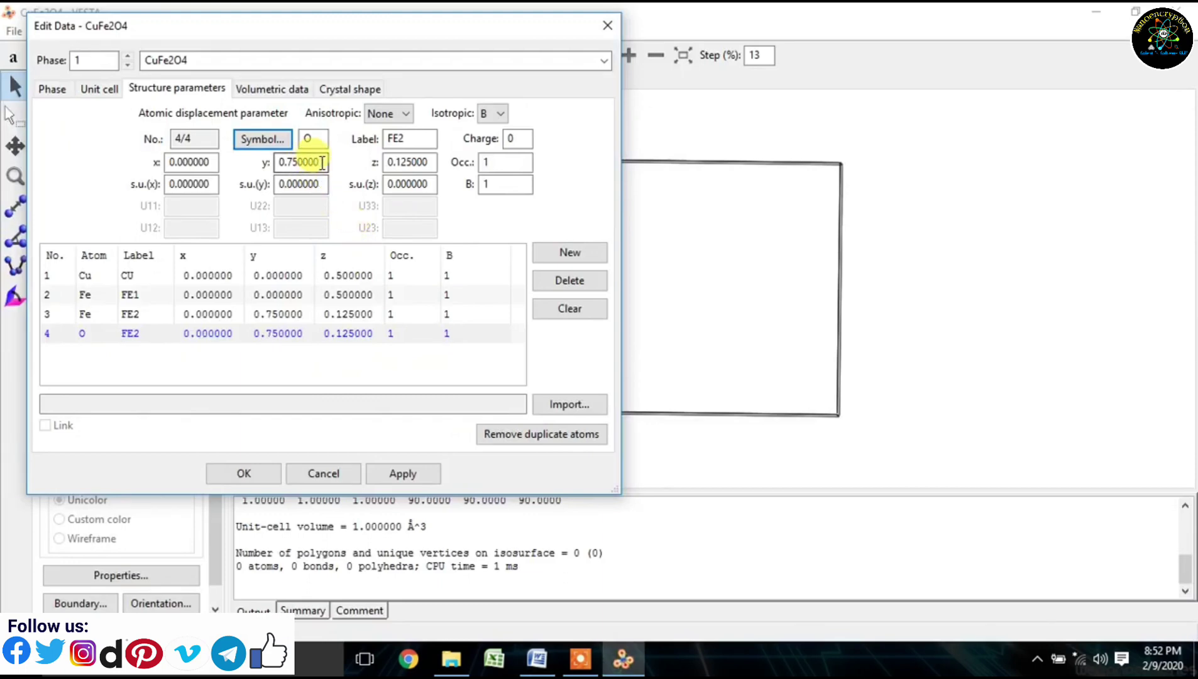
left_click_drag(322, 163, 269, 156)
key("ctrl+v")
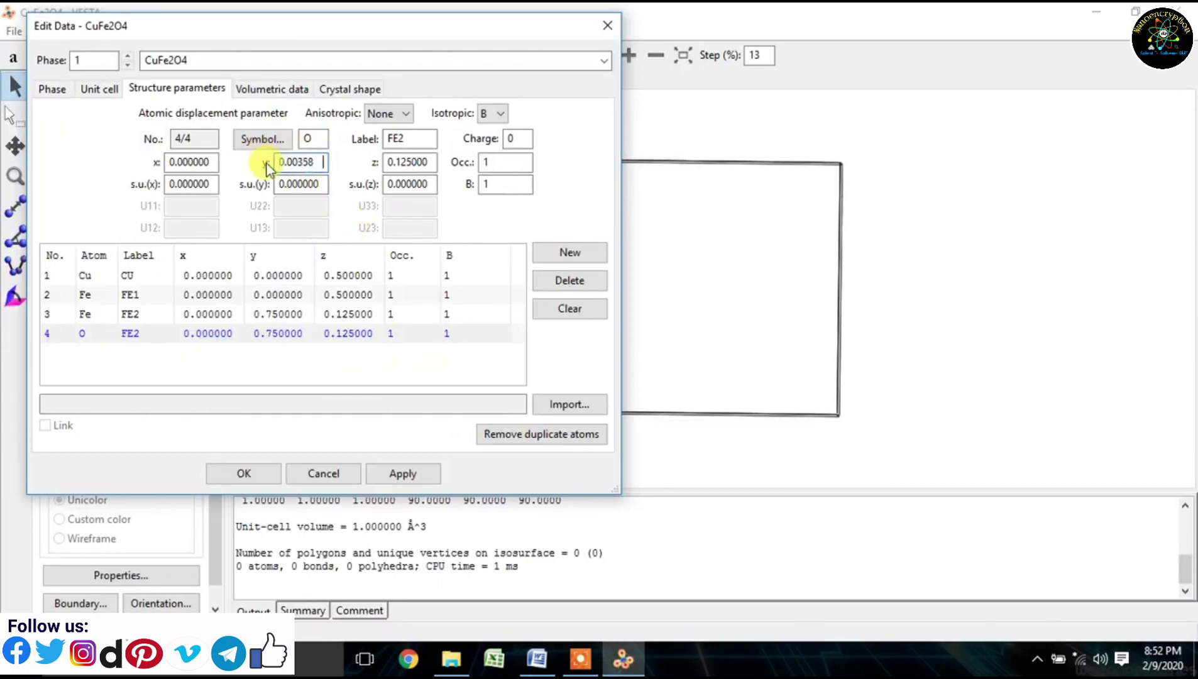
Label the oxygen site O1 and set its z coordinate to 0.24895, copied from the Word document.
double_click(427, 140)
type("O1")
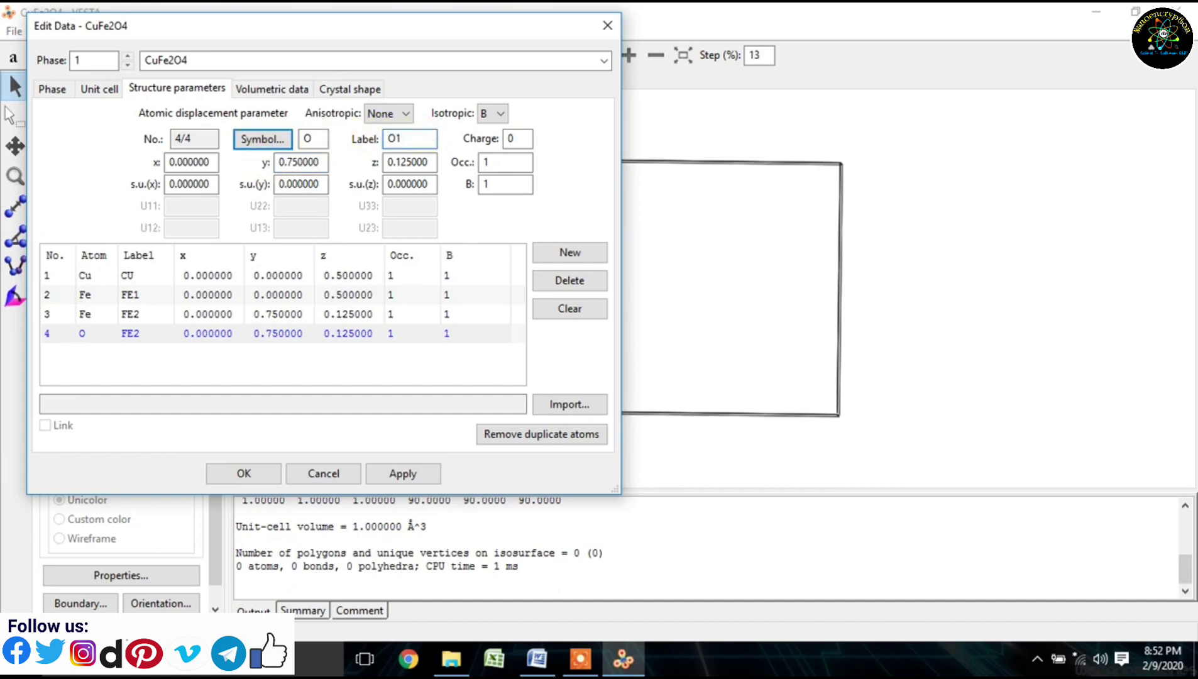
left_click(537, 659)
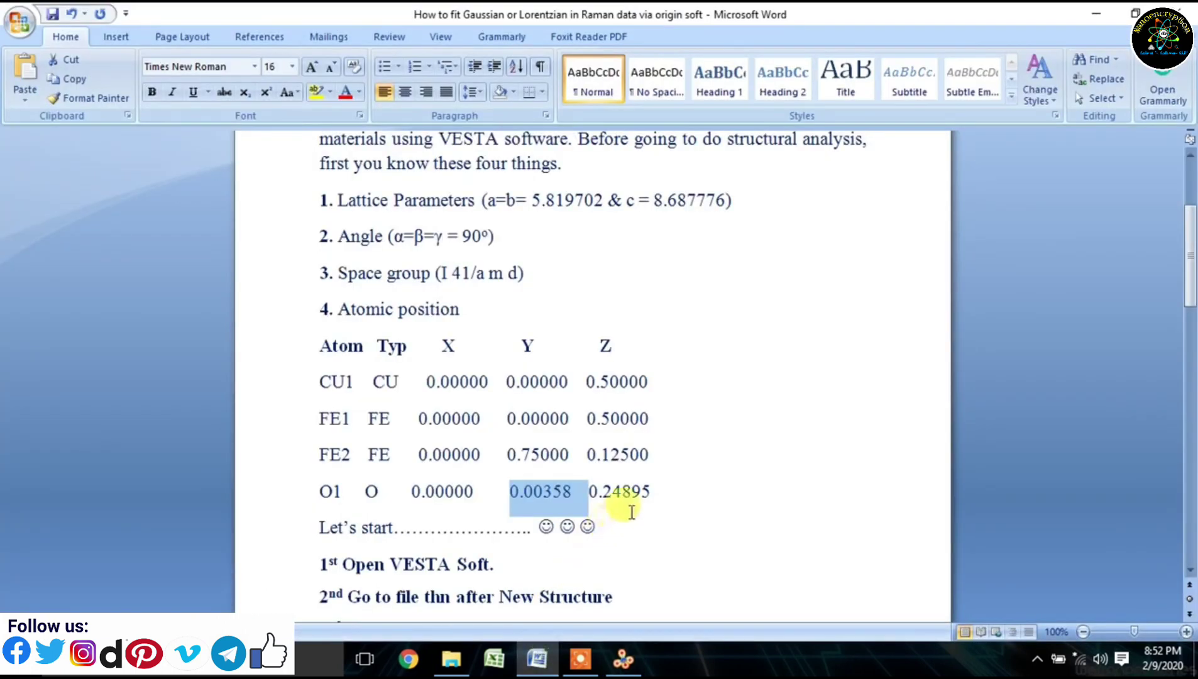
left_click_drag(650, 493, 594, 496)
key("ctrl+c")
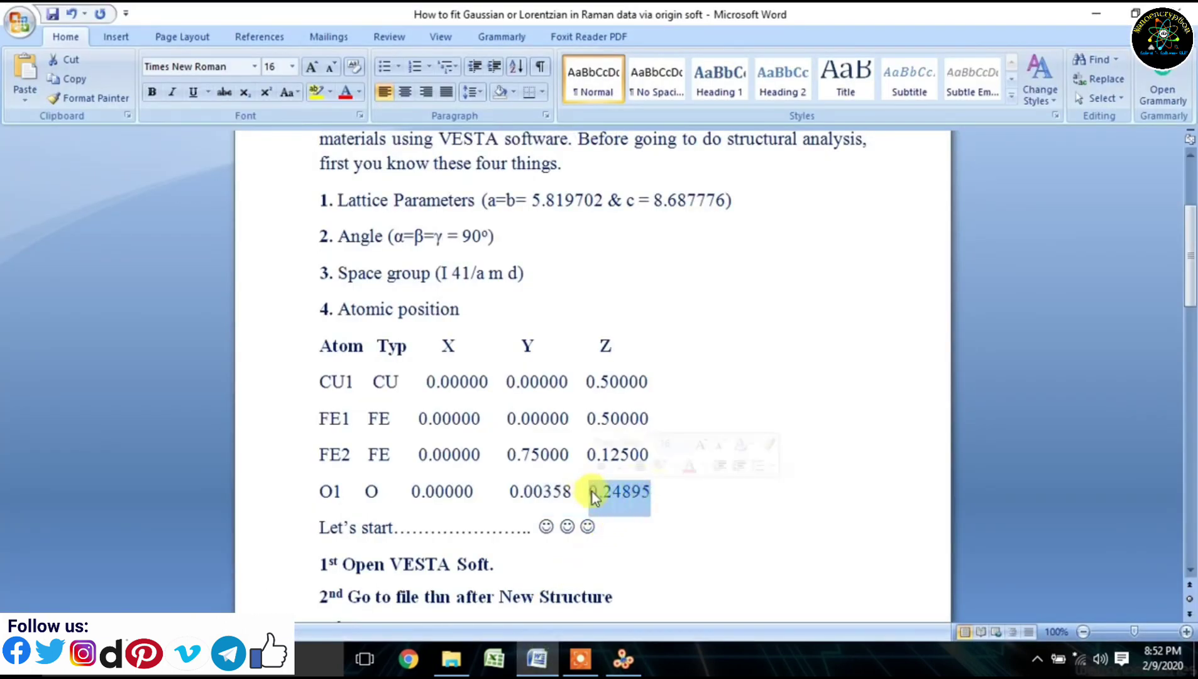
left_click(623, 658)
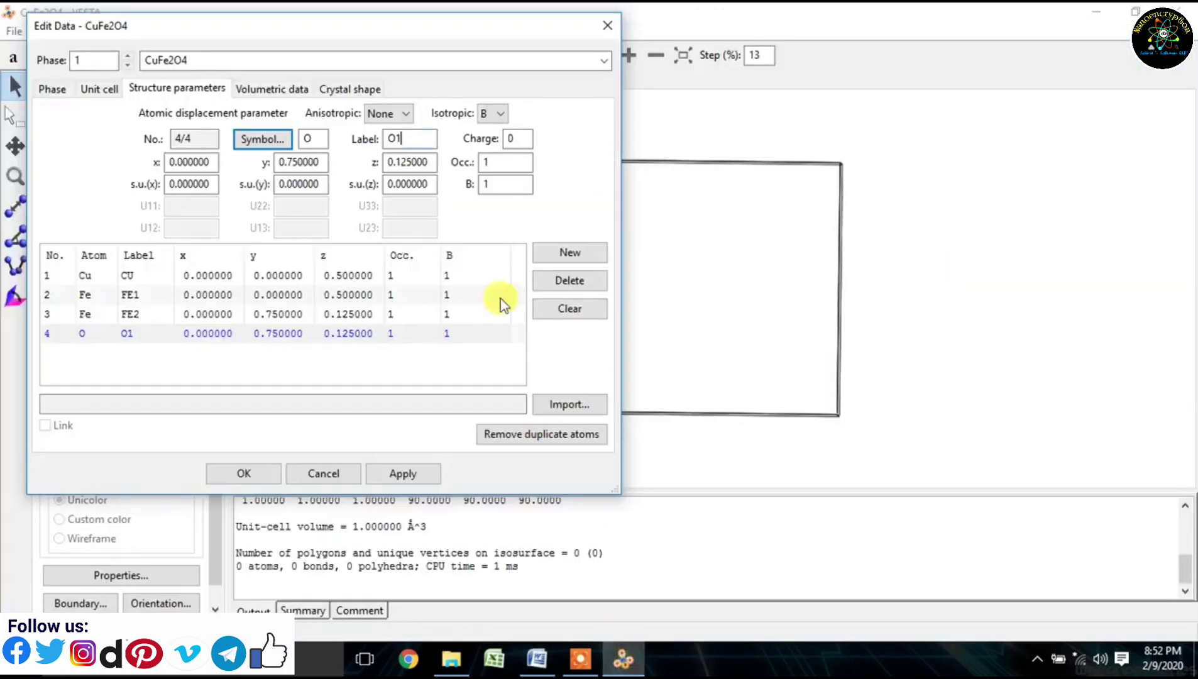
left_click_drag(440, 162, 371, 168)
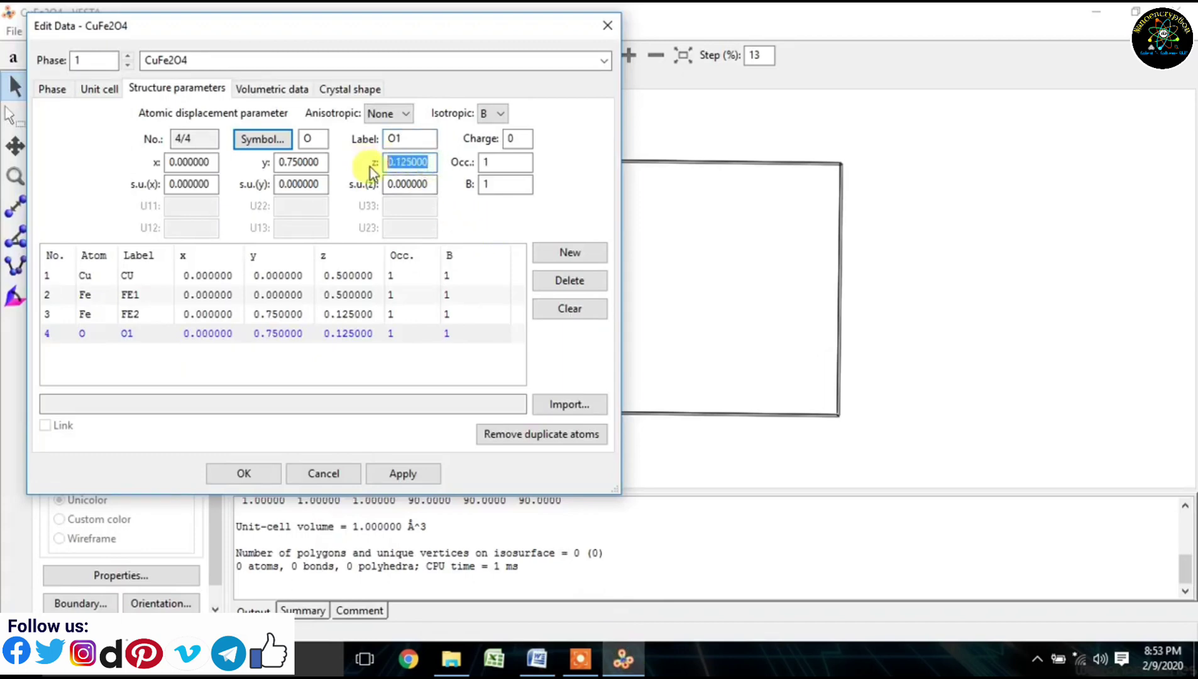
key("ctrl+v")
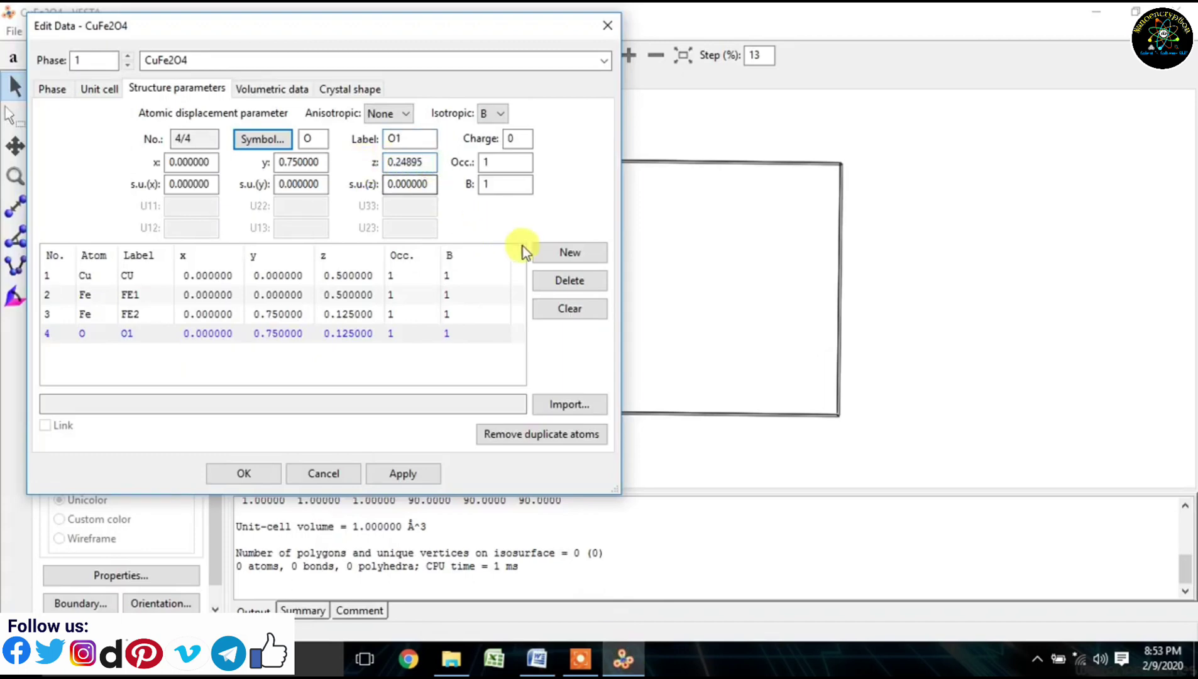
left_click(557, 260)
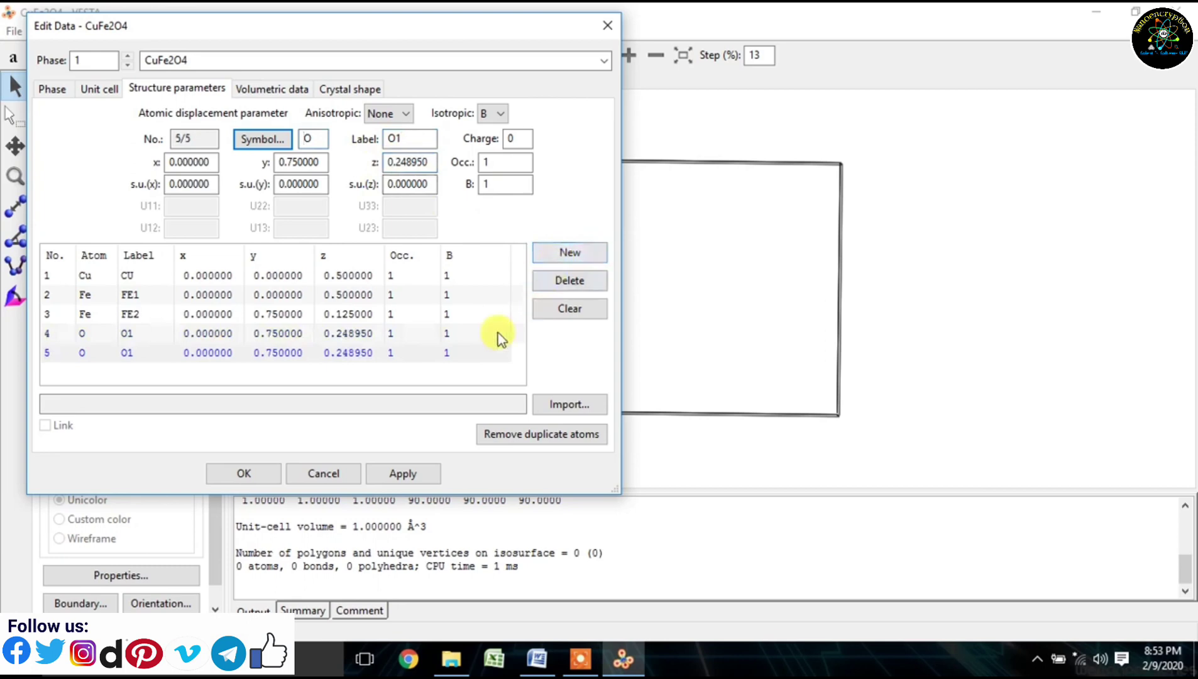
left_click(372, 357)
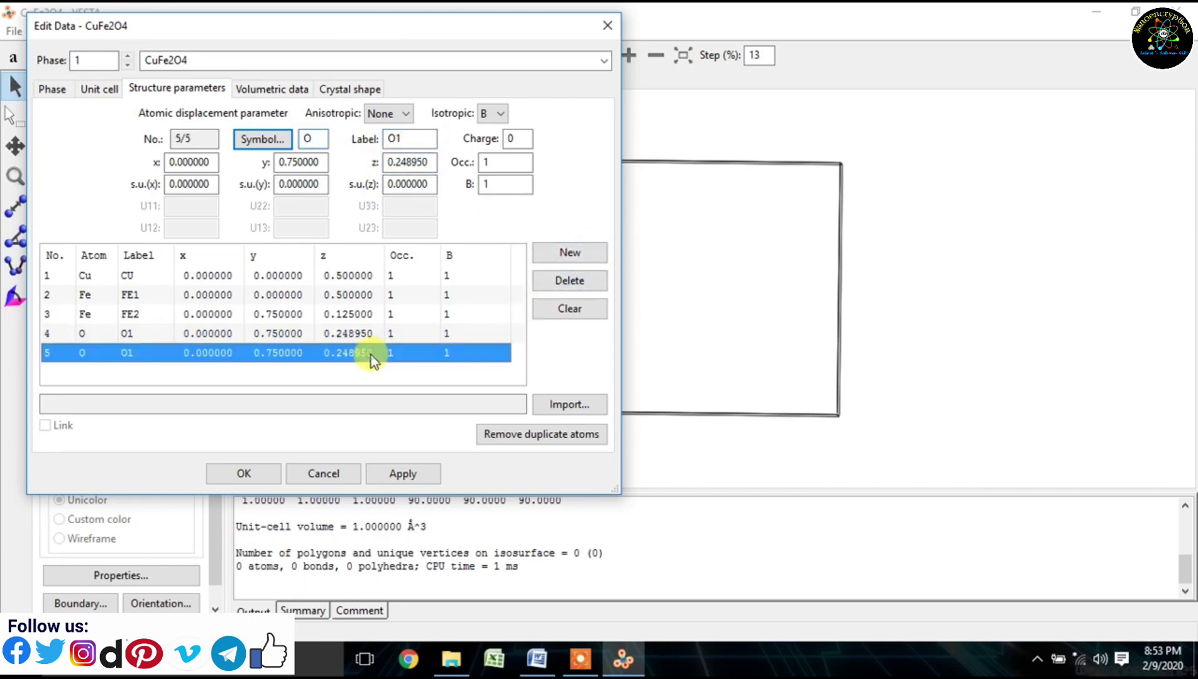
left_click(545, 286)
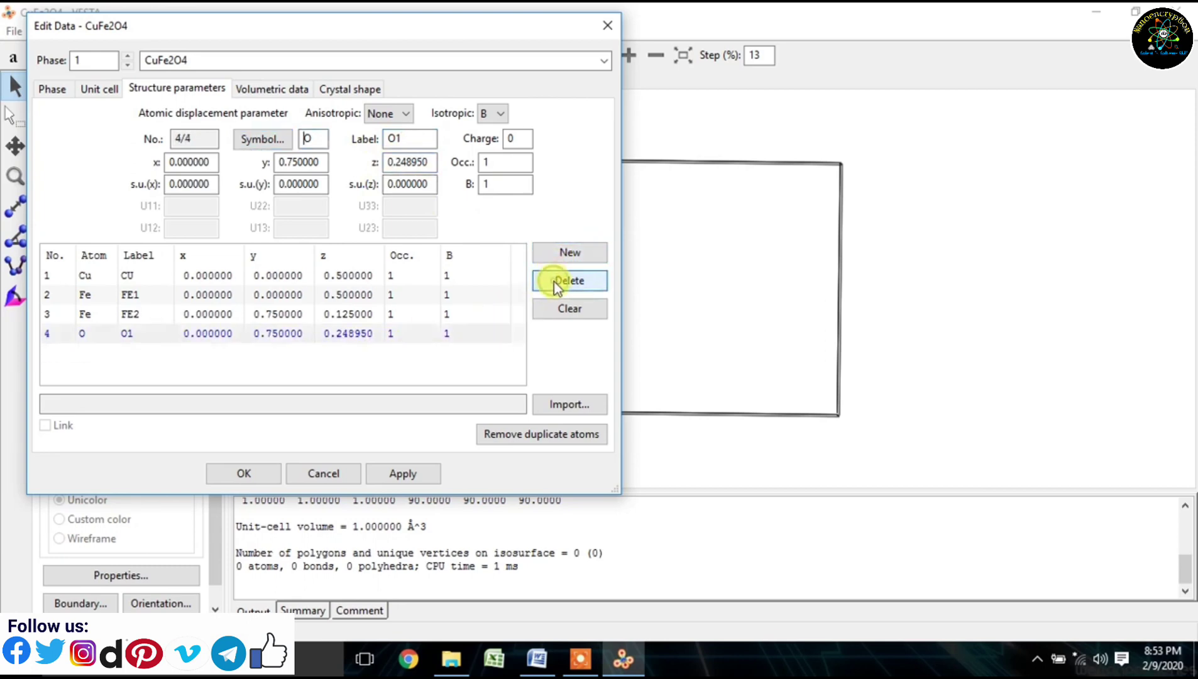
Confirm the atom sites, then rotate the CuFe2O4 model slightly and display it in the Polyhedral style.
left_click(237, 478)
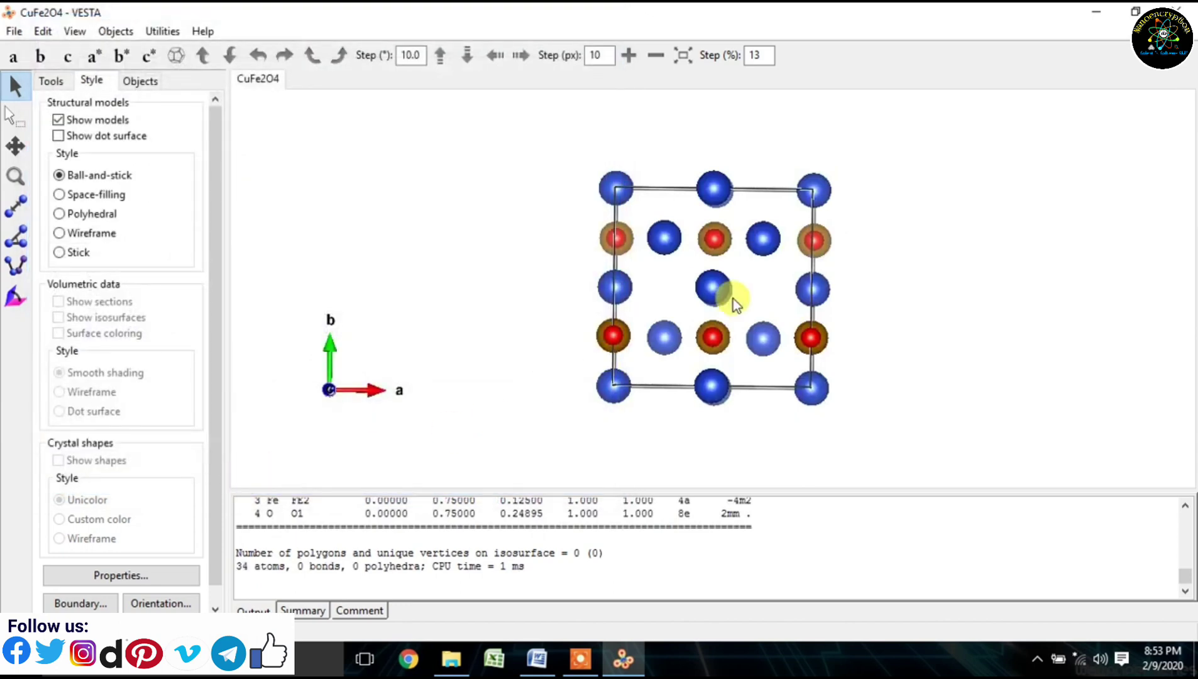
left_click_drag(733, 299, 707, 299)
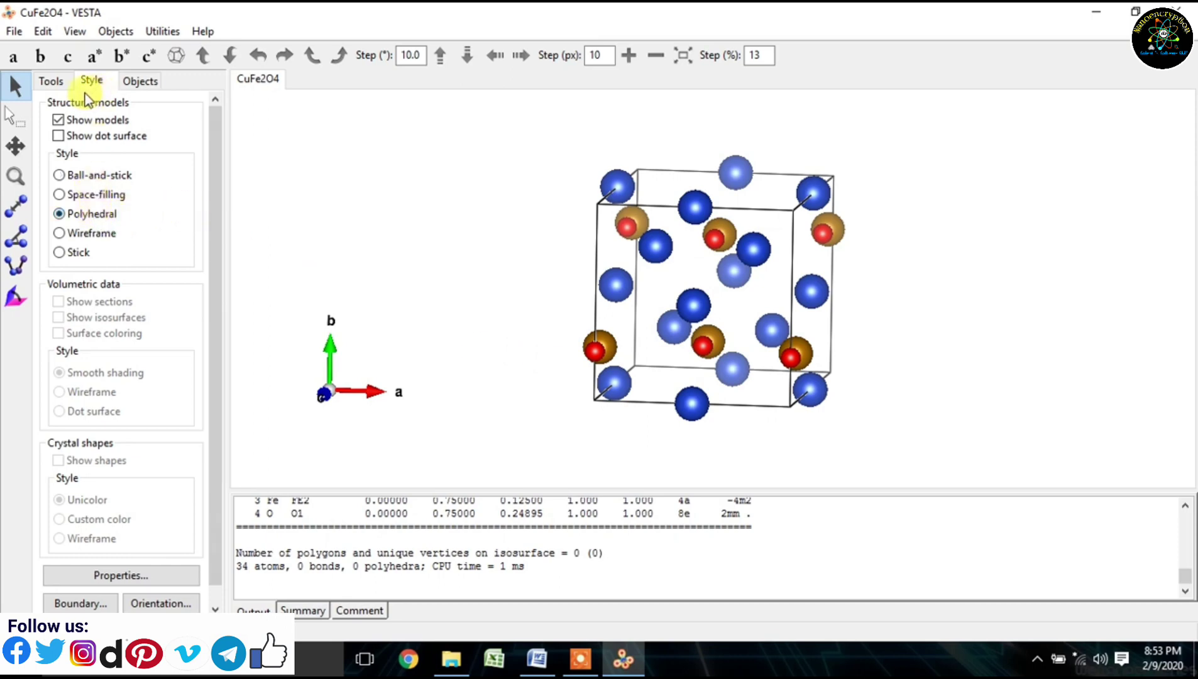
left_click(57, 81)
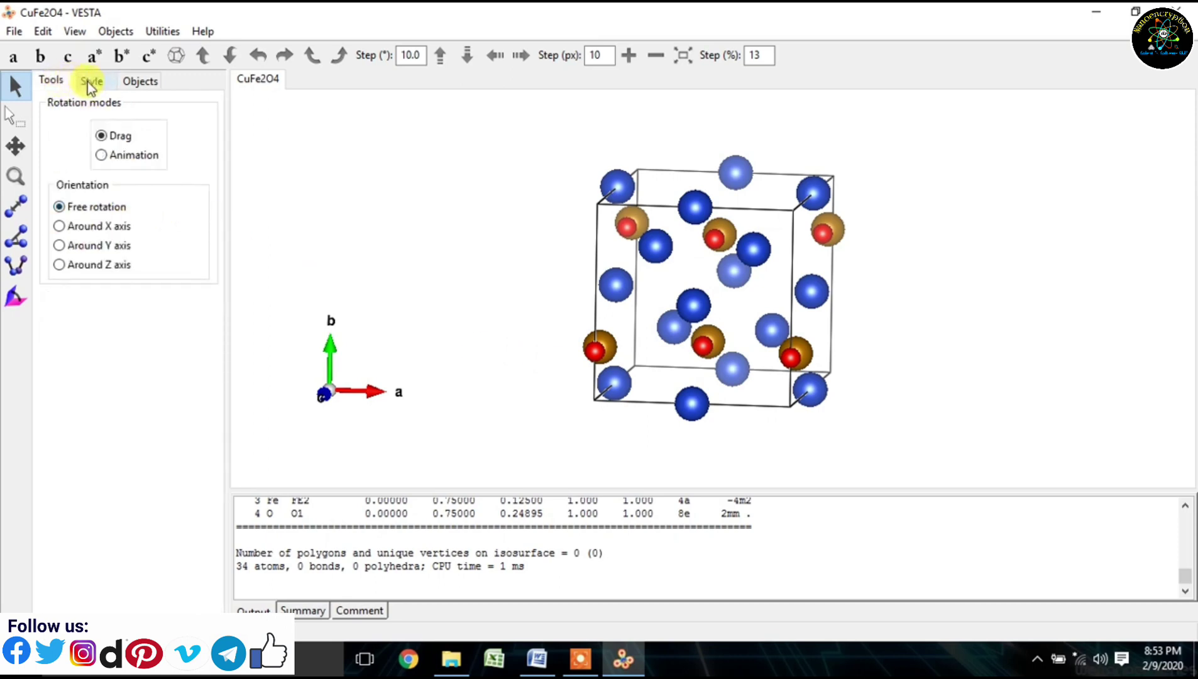
Add a bond specification from Cu to Fe with a maximum length of 3 Å.
left_click(44, 31)
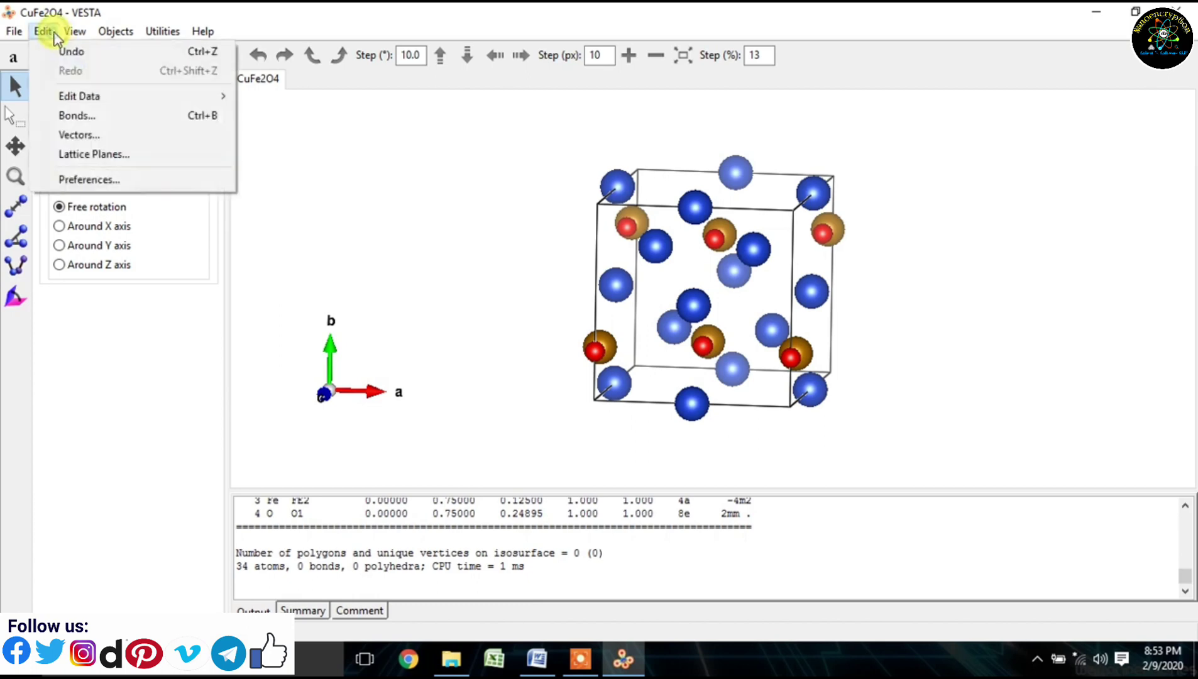
left_click(85, 115)
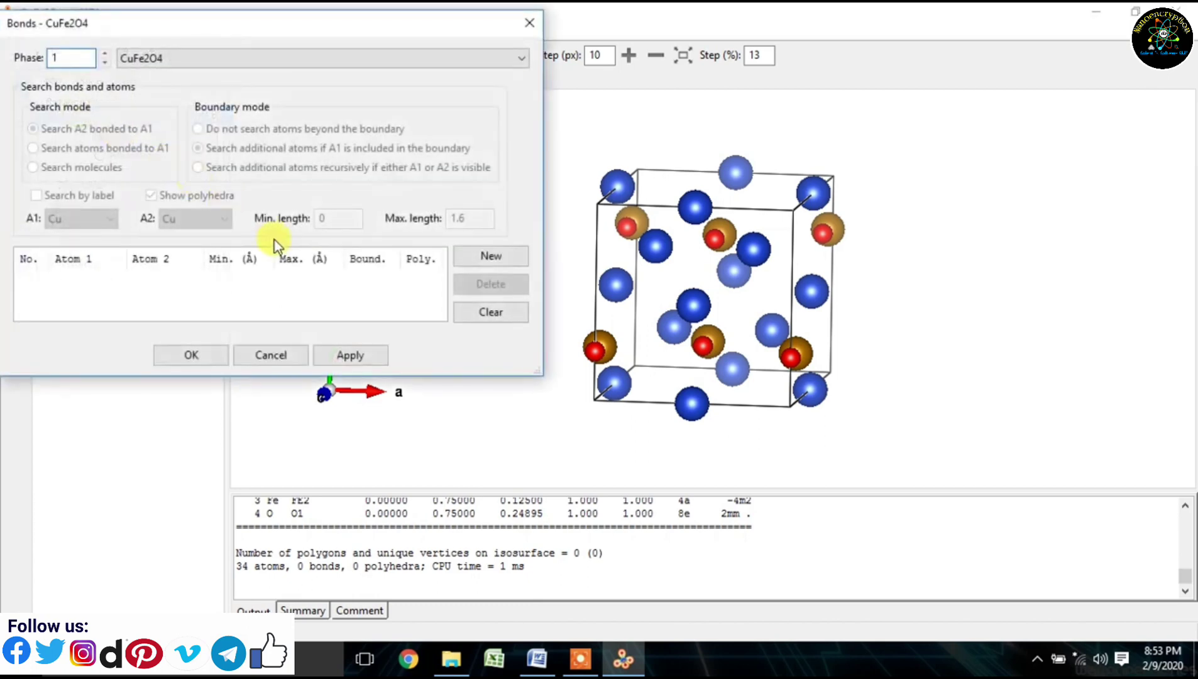
left_click(482, 254)
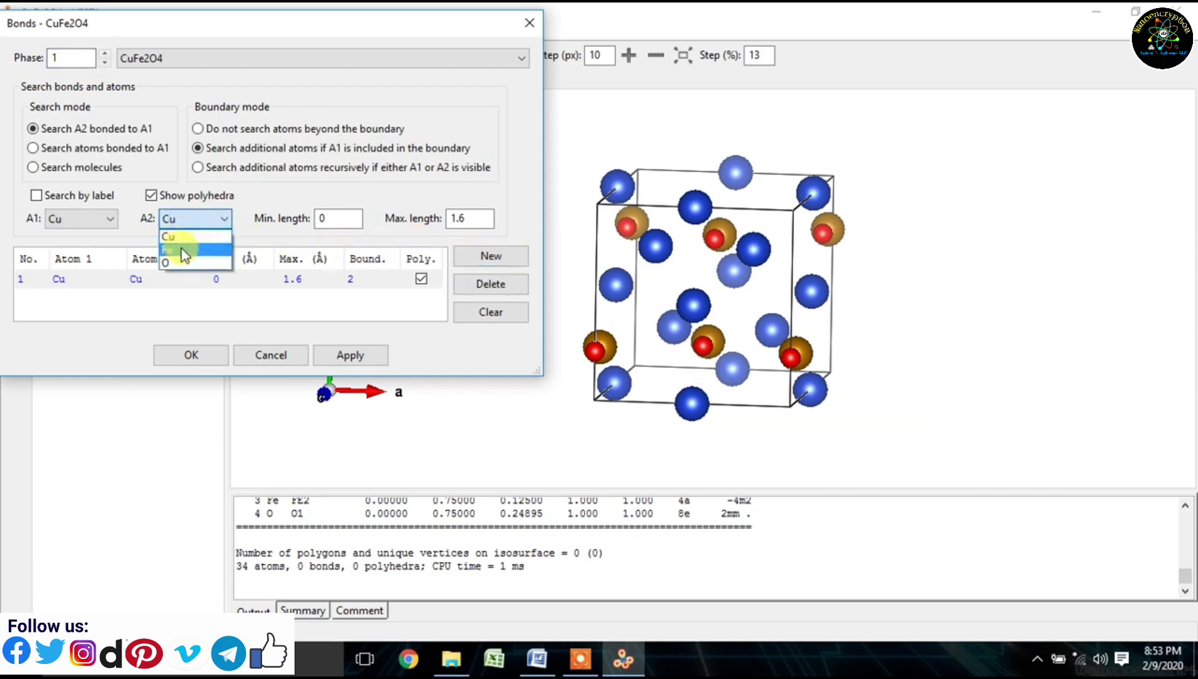
left_click(183, 250)
left_click_drag(469, 220, 402, 230)
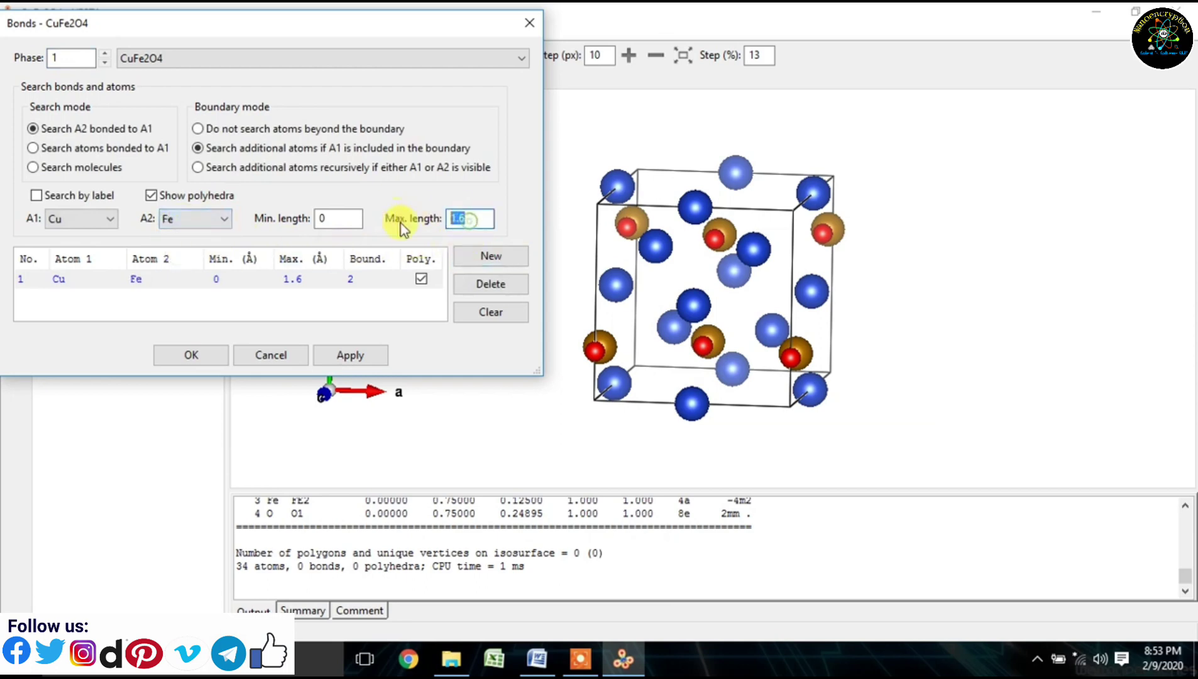
type("3")
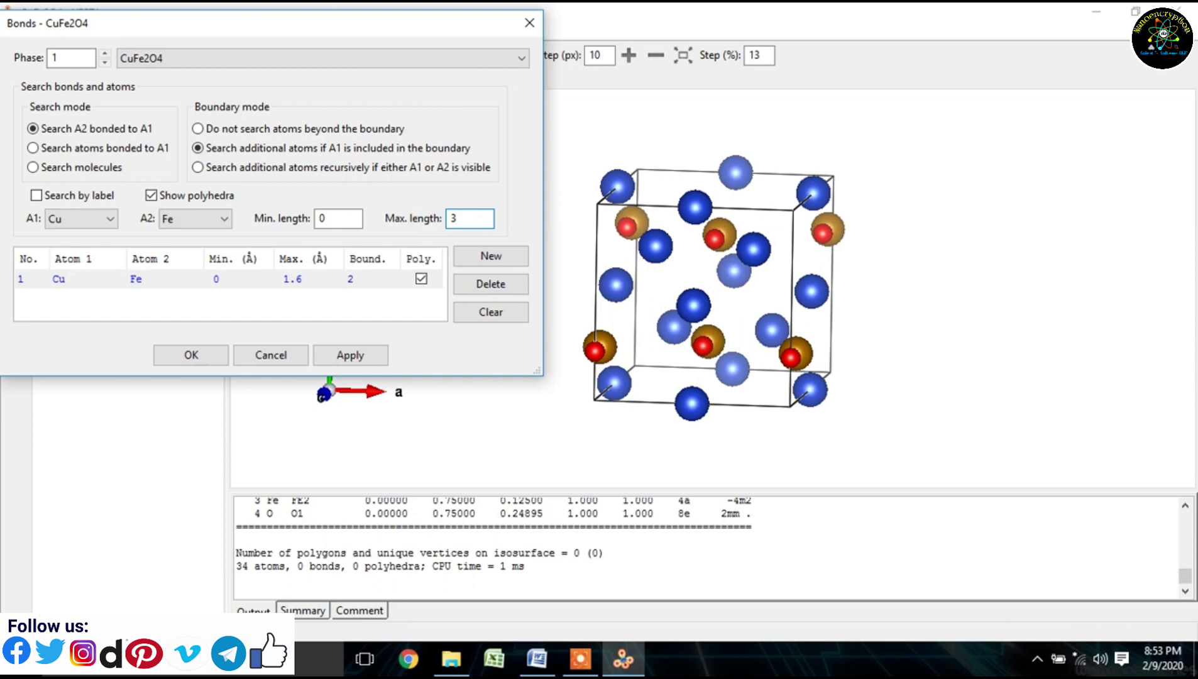
Set the Cu–Fe bond's maximum length to 4 Å and apply it to the model.
left_click(367, 361)
left_click_drag(455, 224, 430, 229)
type("4")
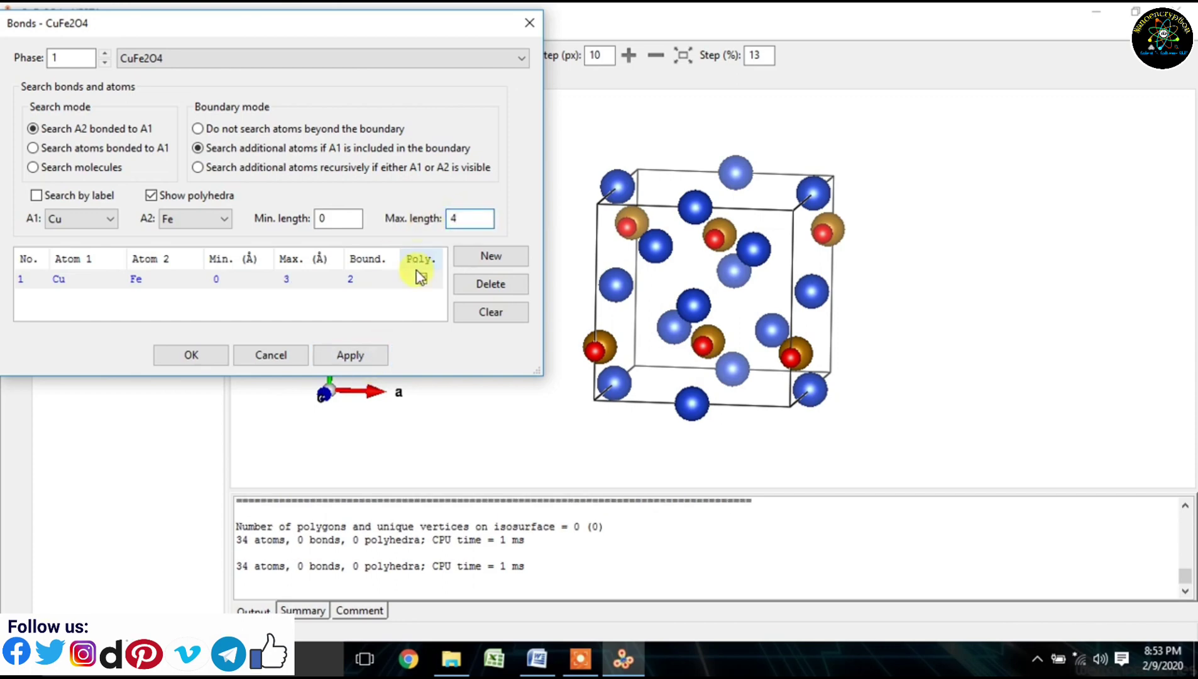
left_click(352, 362)
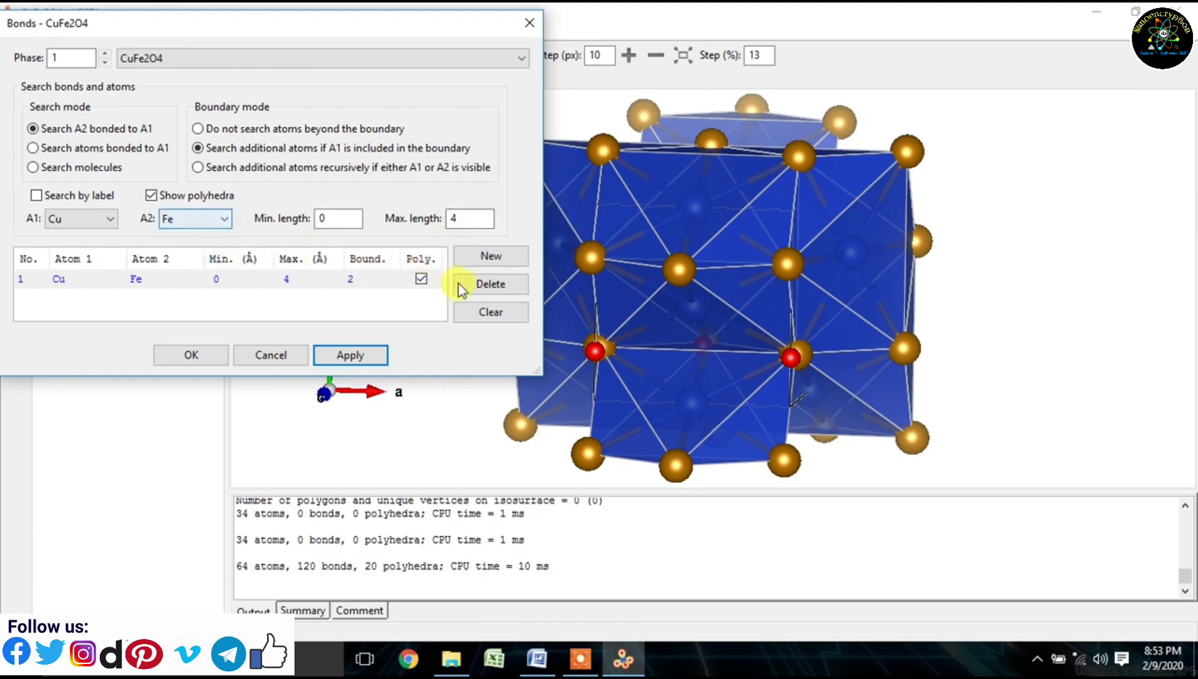
Add a second bond specification from Cu to O with a maximum length of 4 Å and confirm the bond settings.
left_click(493, 256)
left_click(225, 220)
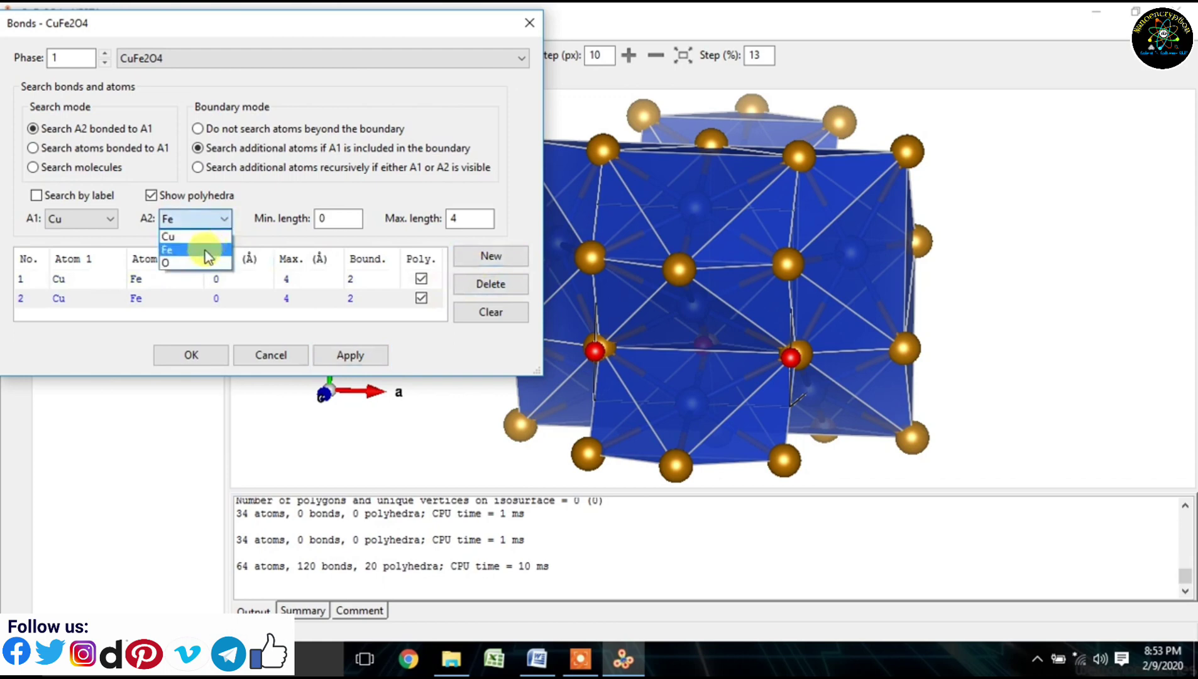
left_click(198, 267)
left_click(349, 357)
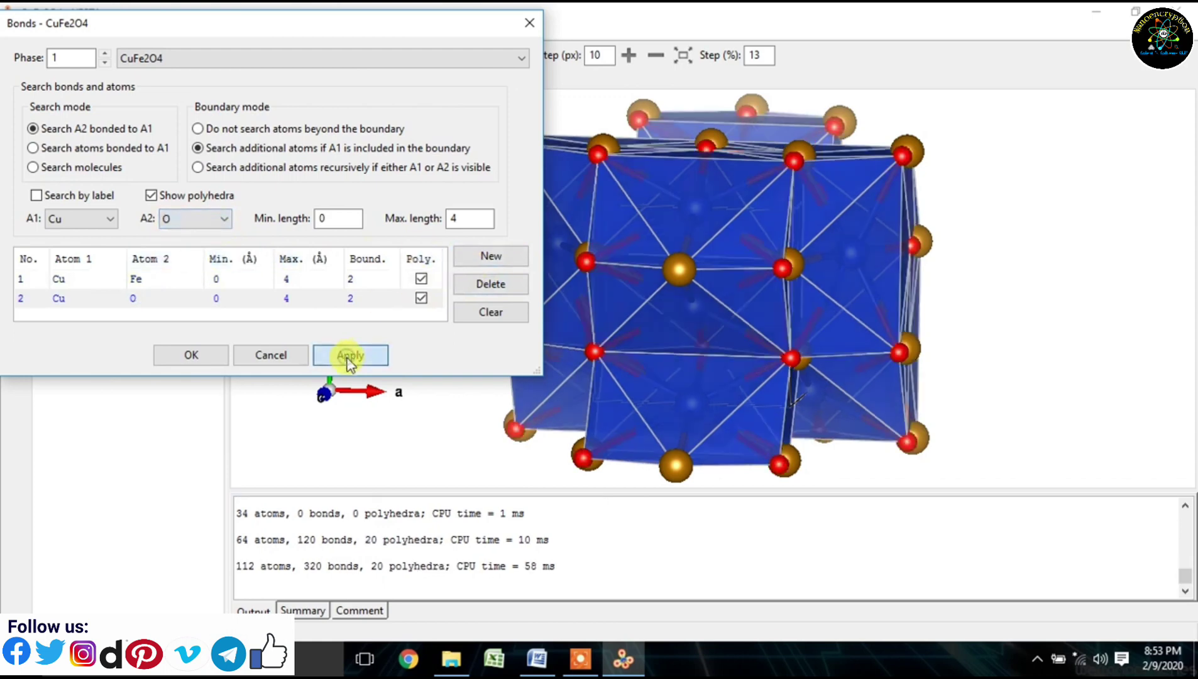
left_click(206, 356)
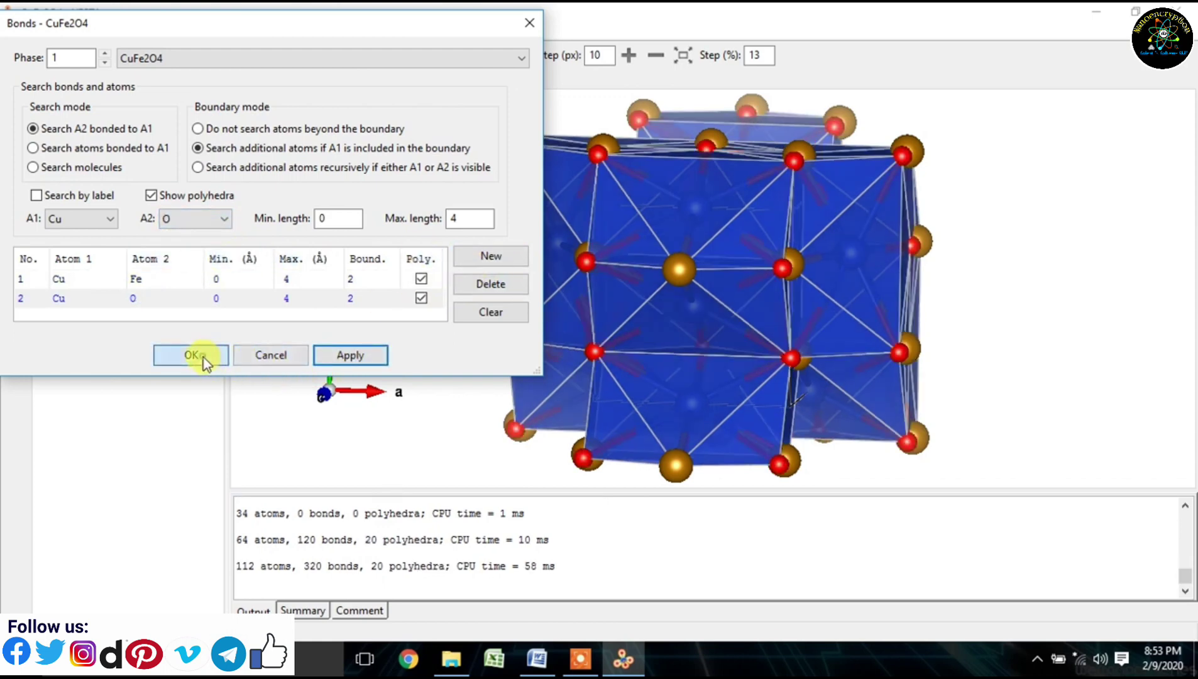
Rotate the zoomed-out structure and view it in the Space-filling style, then in the Ball-and-stick style.
left_click_drag(548, 289, 723, 185)
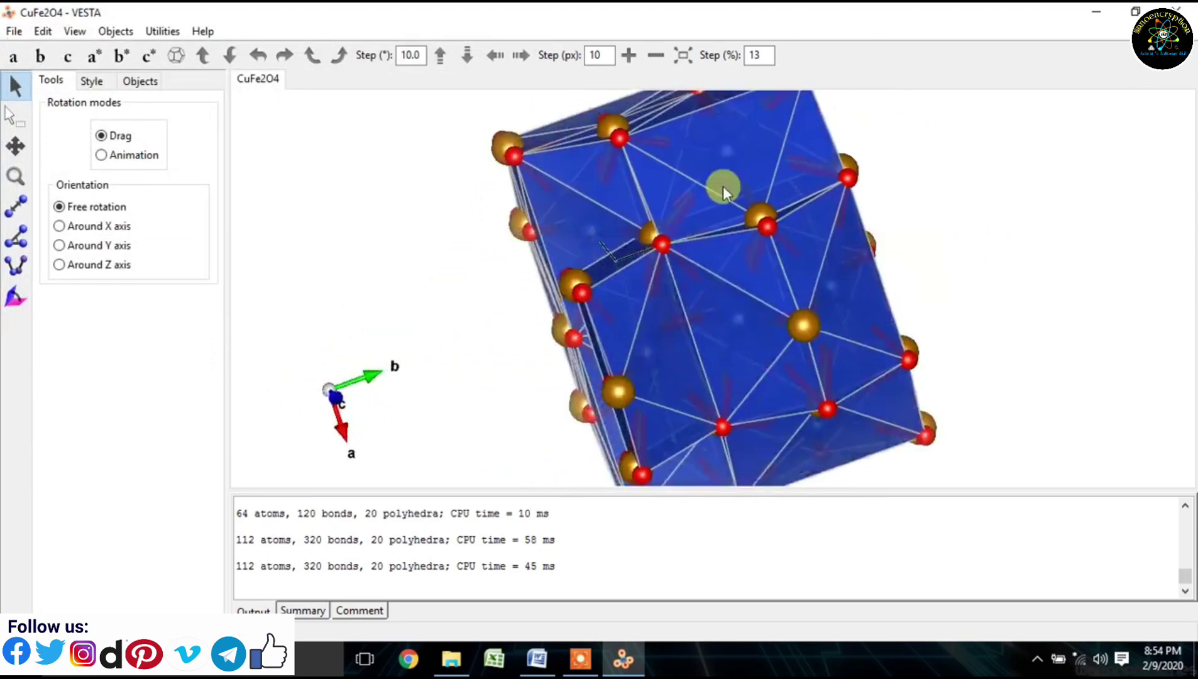
left_click(657, 54)
left_click(656, 53)
left_click_drag(681, 245, 605, 281)
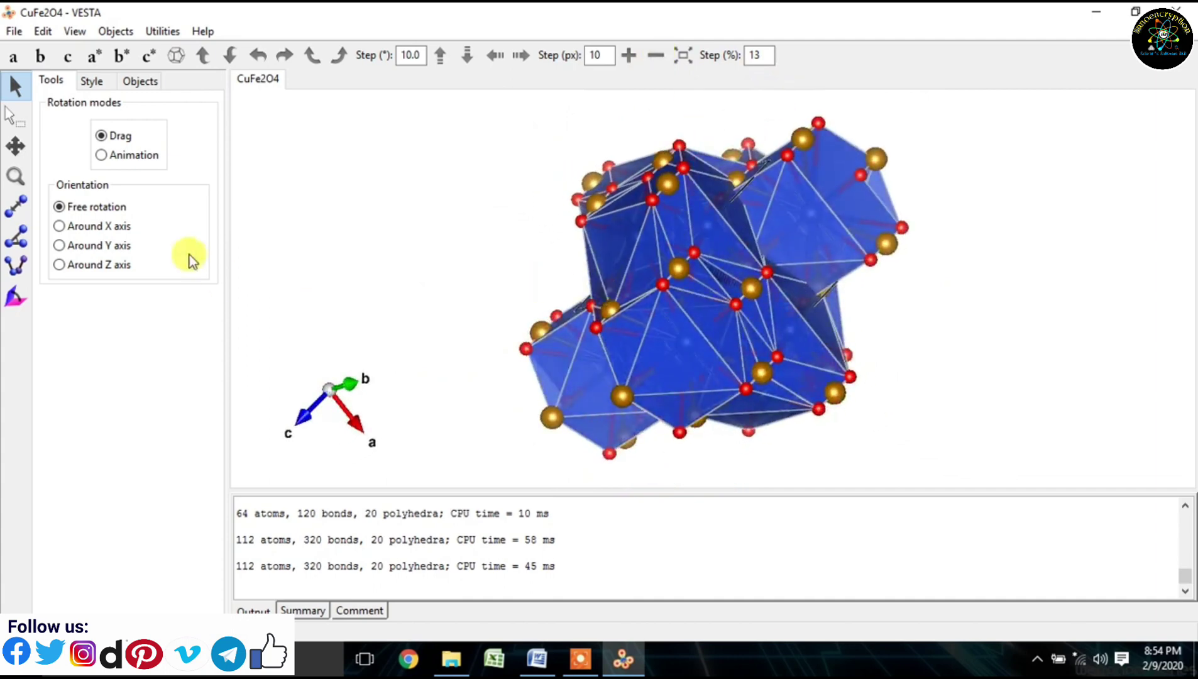
left_click(88, 80)
left_click(81, 194)
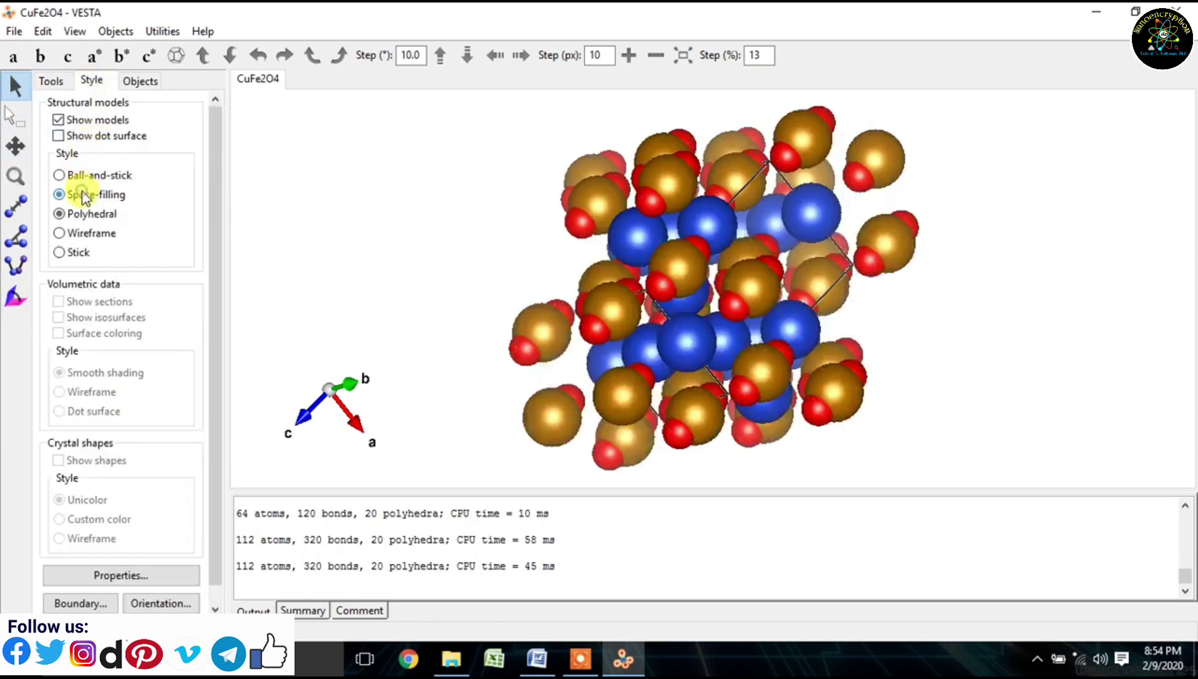
left_click(103, 173)
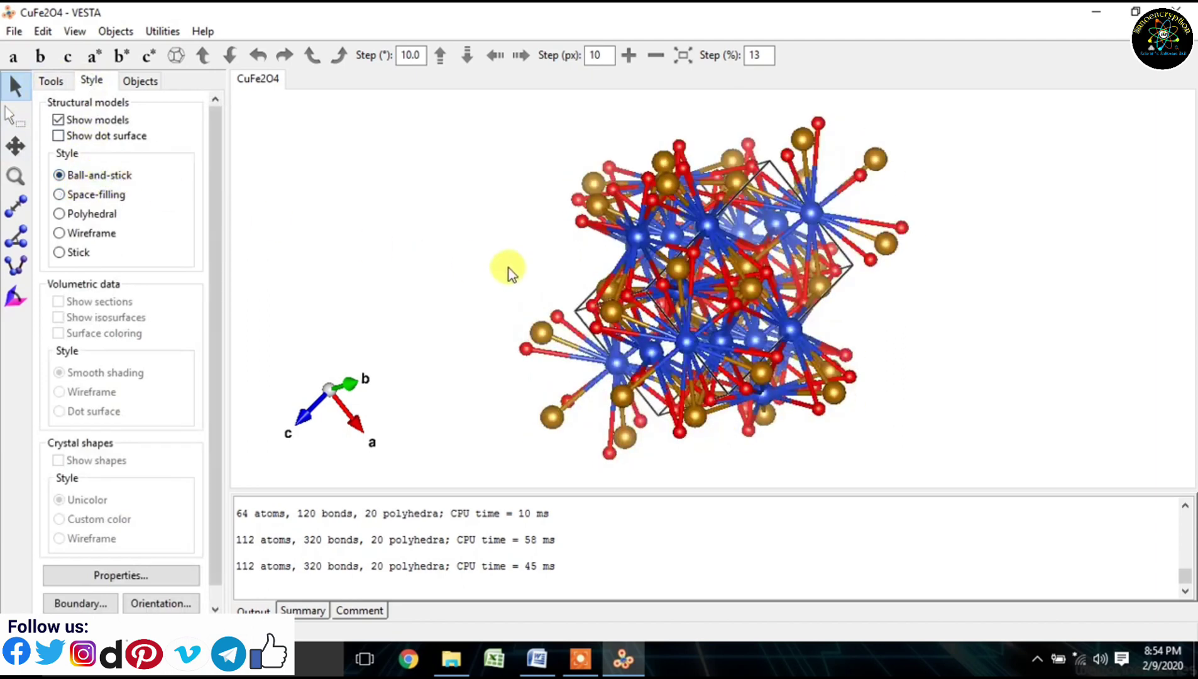
Examine the ball-and-stick structure along the a and b axes and from tilted angles around them.
left_click(12, 57)
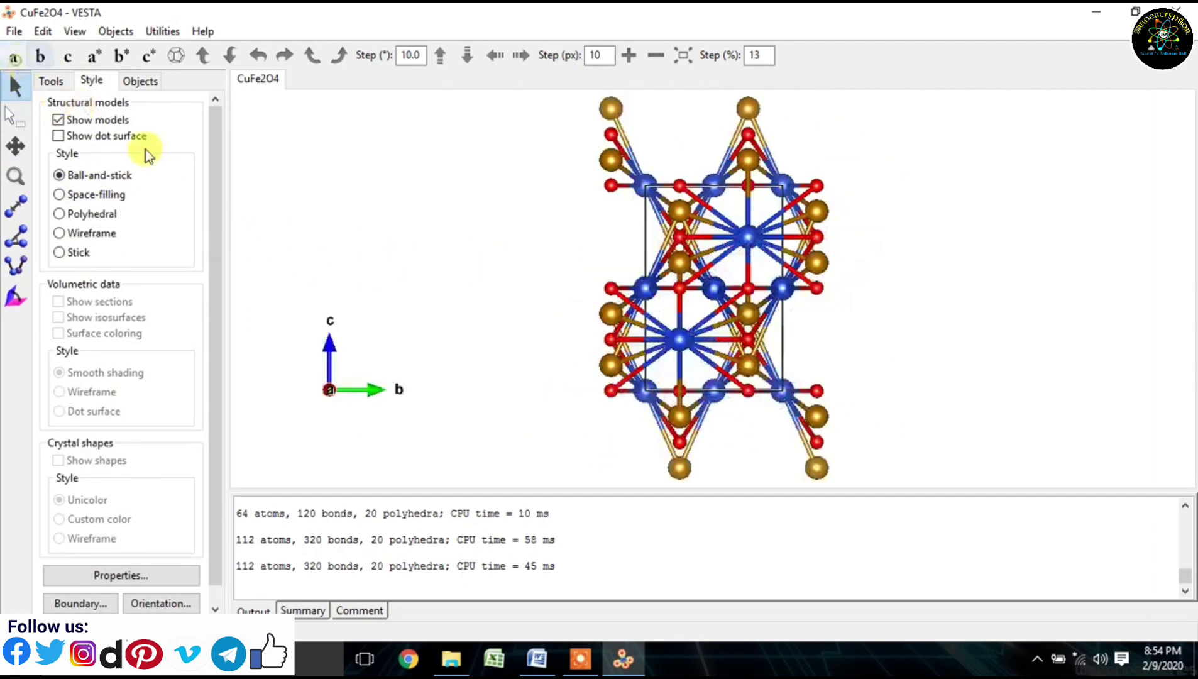
left_click_drag(505, 228, 573, 339)
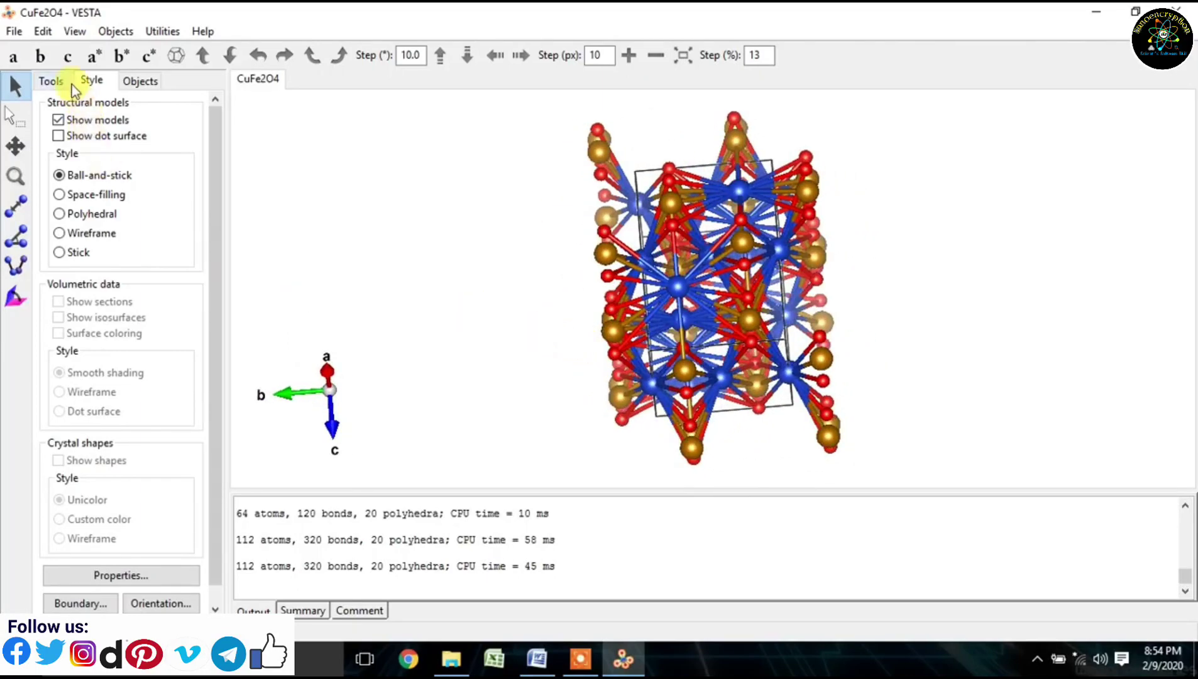
left_click(42, 58)
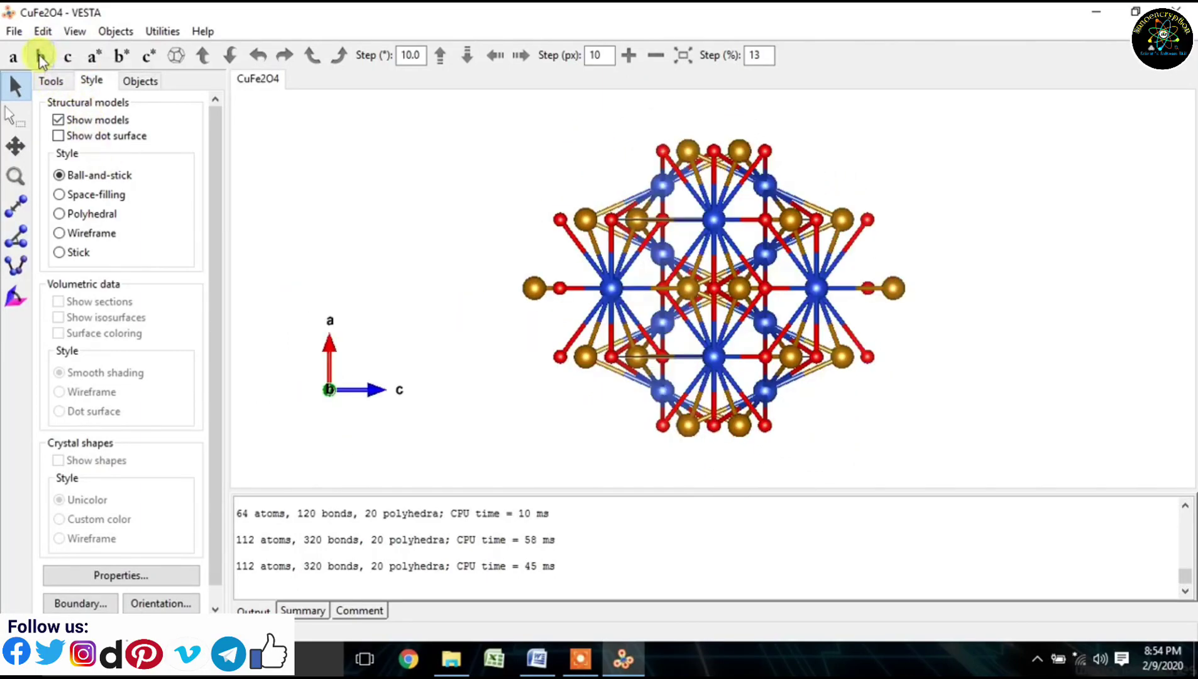
left_click_drag(516, 243, 474, 292)
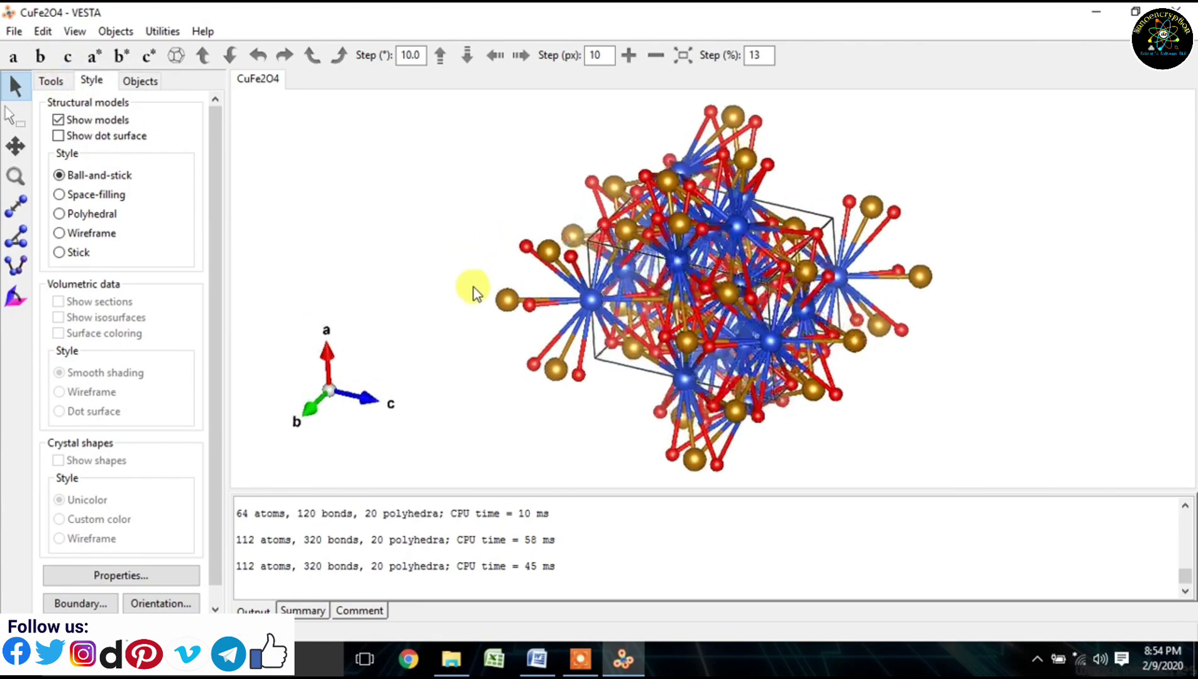
left_click(11, 60)
left_click_drag(468, 231, 521, 247)
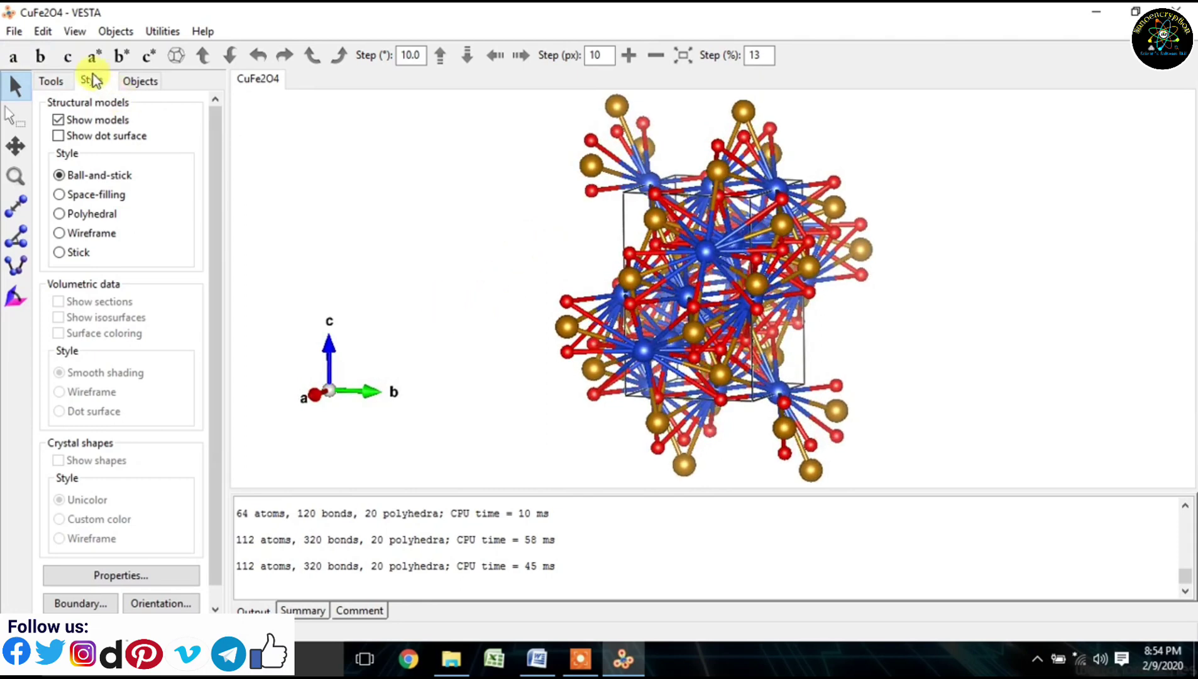
Reopen the bond settings and set the Cu–Fe bond's maximum length to 3 Å.
left_click(47, 32)
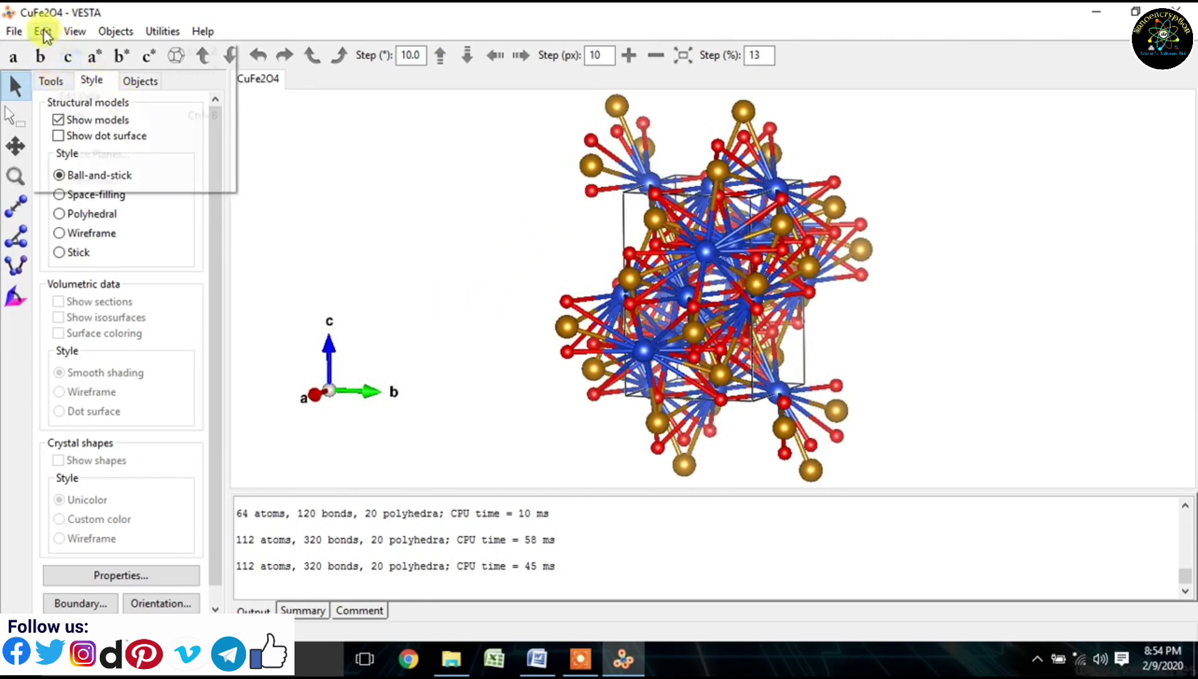
left_click(74, 122)
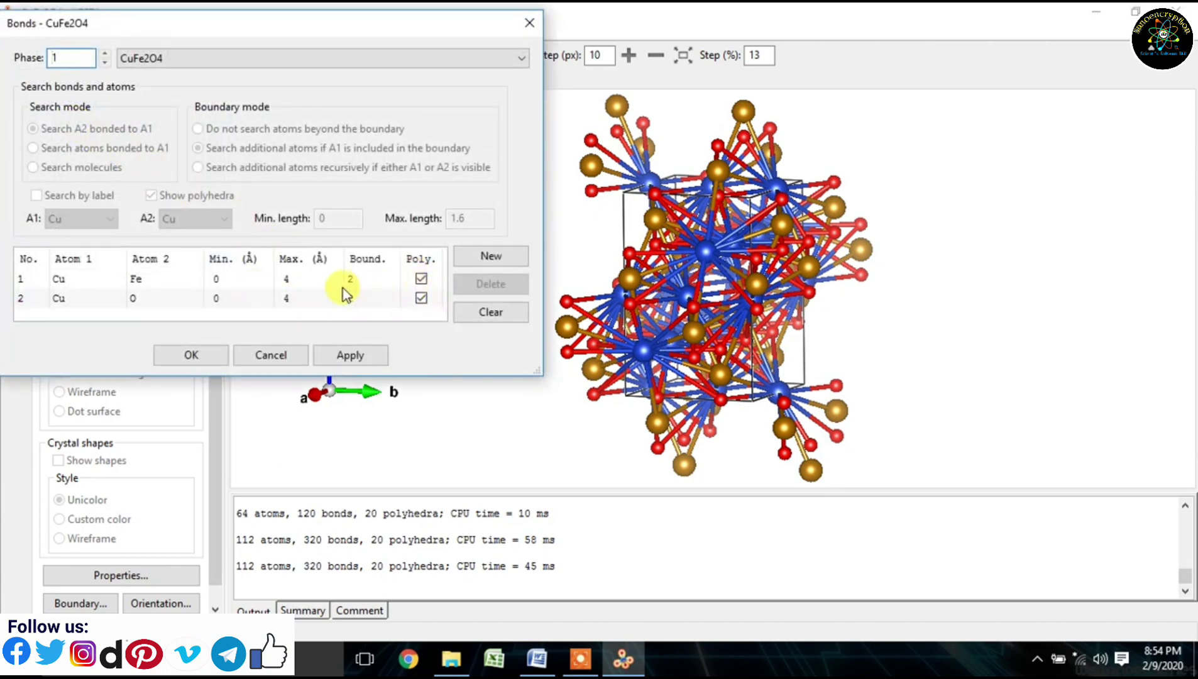
left_click(294, 279)
double_click(465, 219)
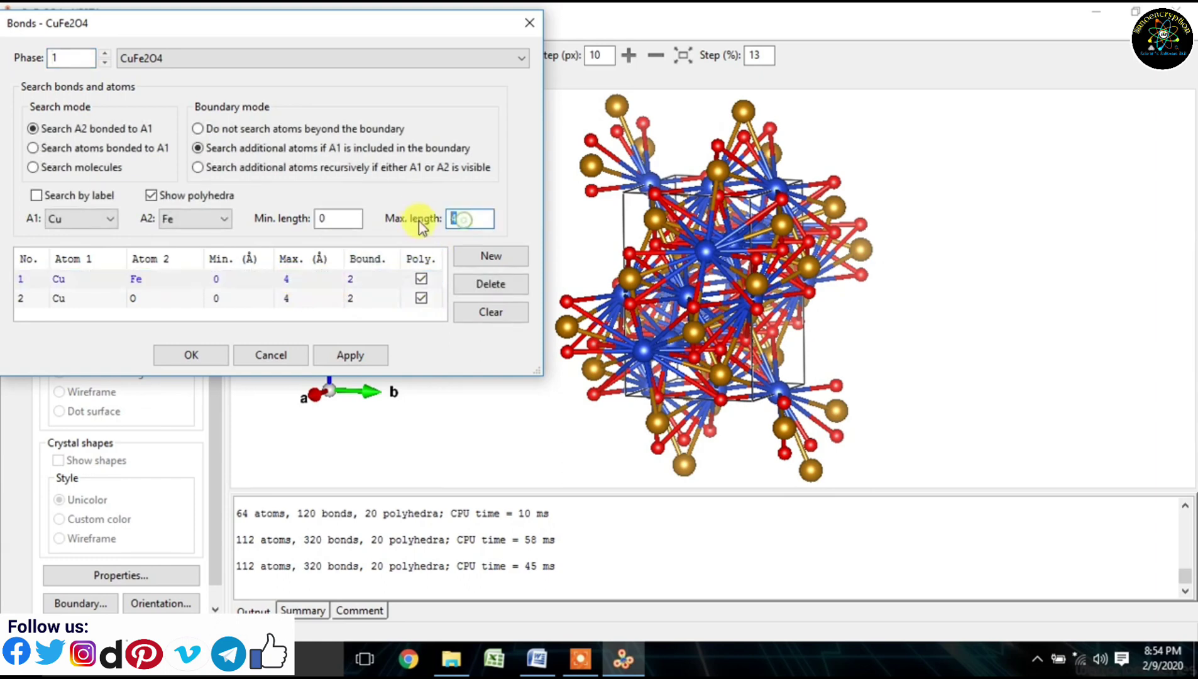
type("3")
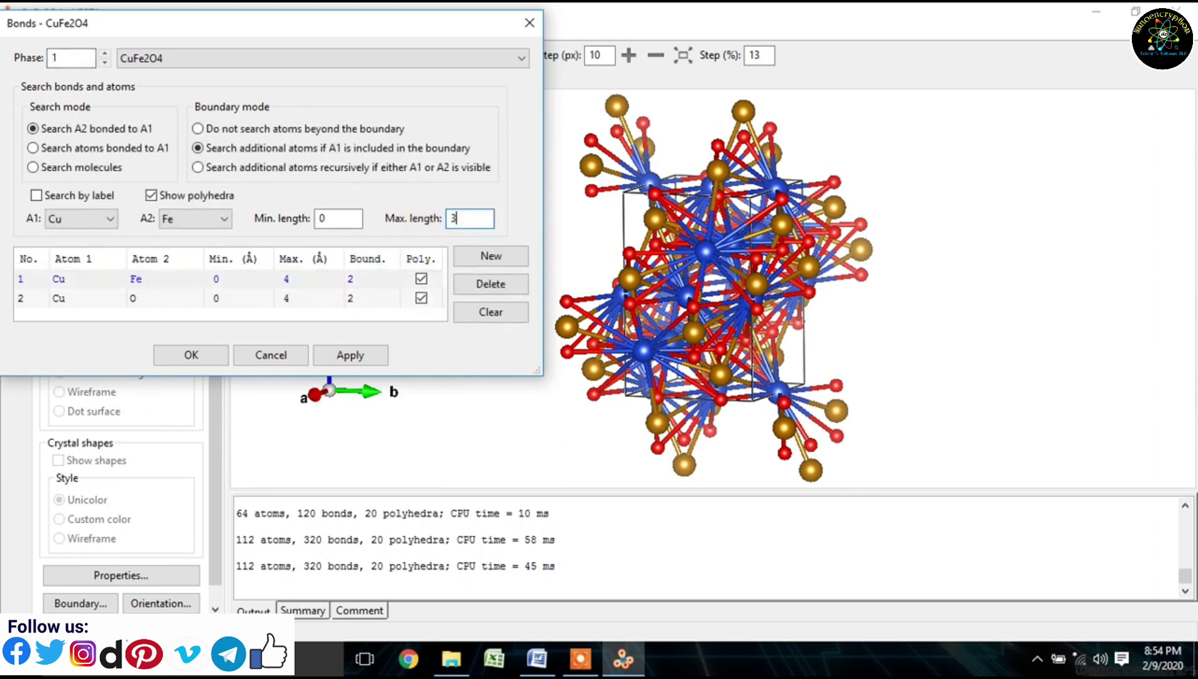
left_click(375, 359)
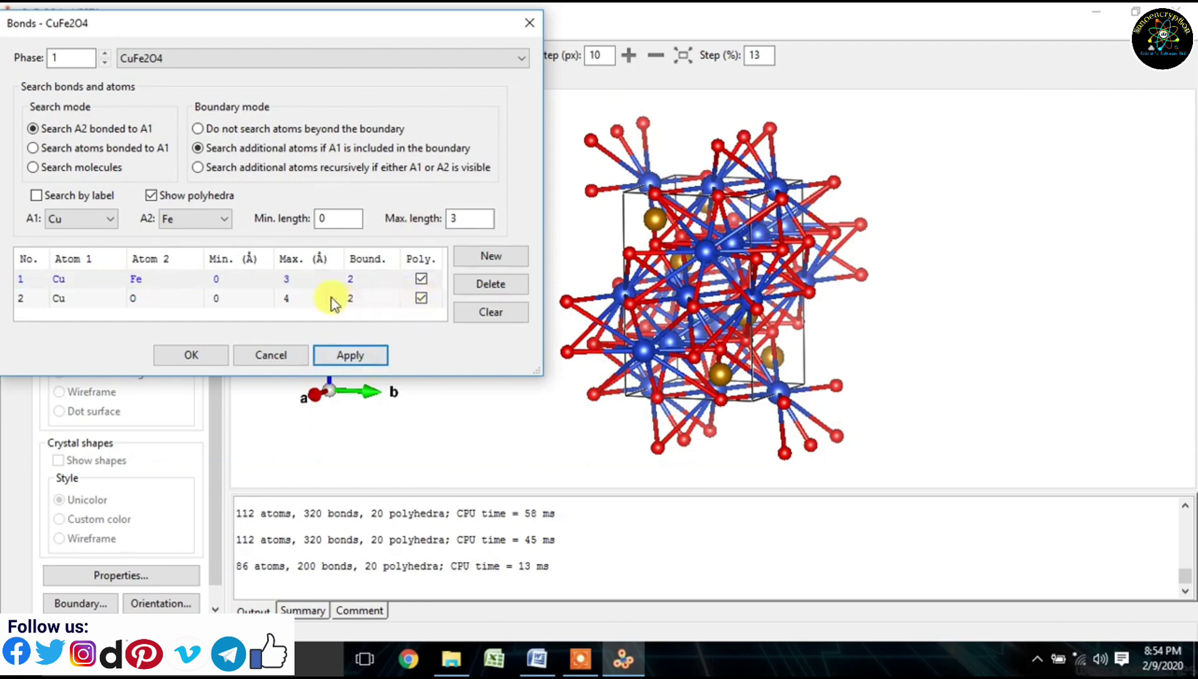
Set the Cu–O bond's maximum length to 3 Å and confirm the bond settings.
left_click(294, 301)
double_click(466, 219)
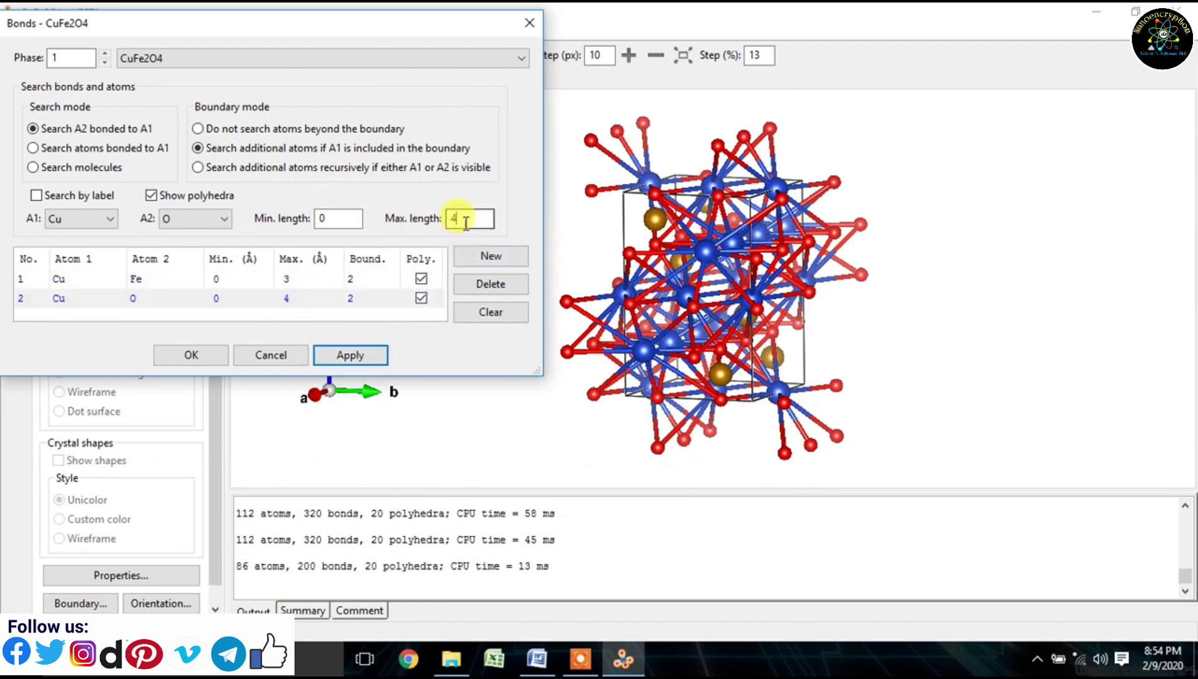
type("3")
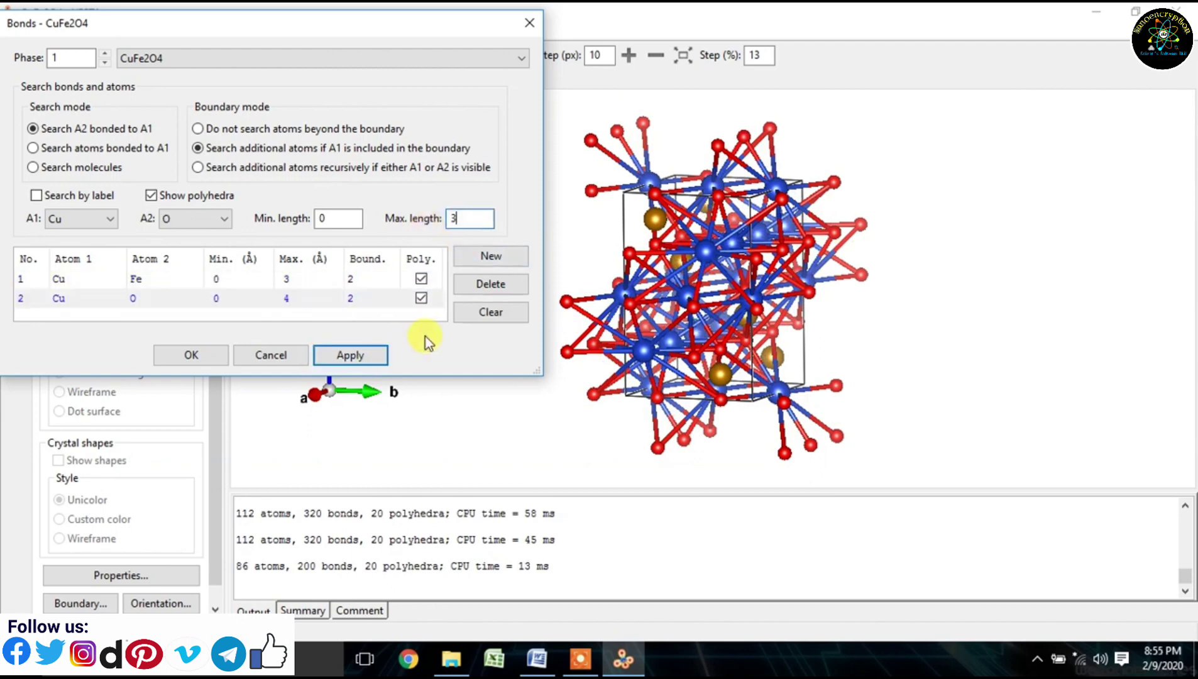
left_click(351, 356)
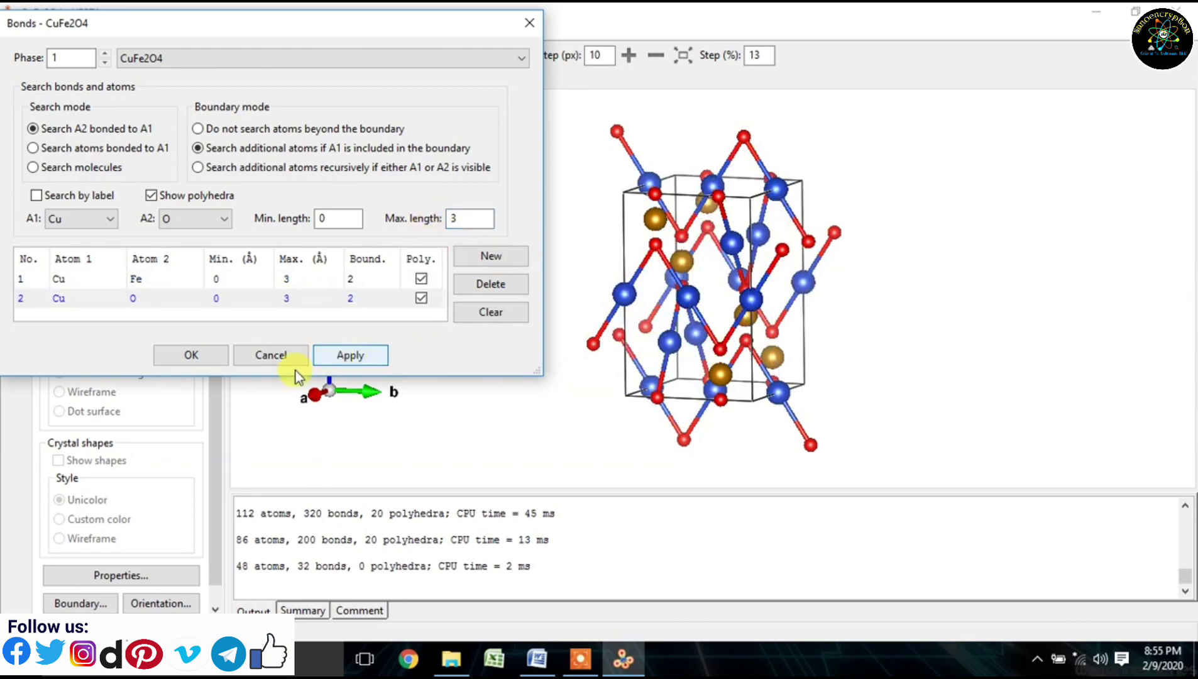
left_click(201, 357)
Display the structure in the Polyhedral style and rotate it so that the oxygen atoms outside the unit cell stand clear.
left_click_drag(602, 308, 651, 302)
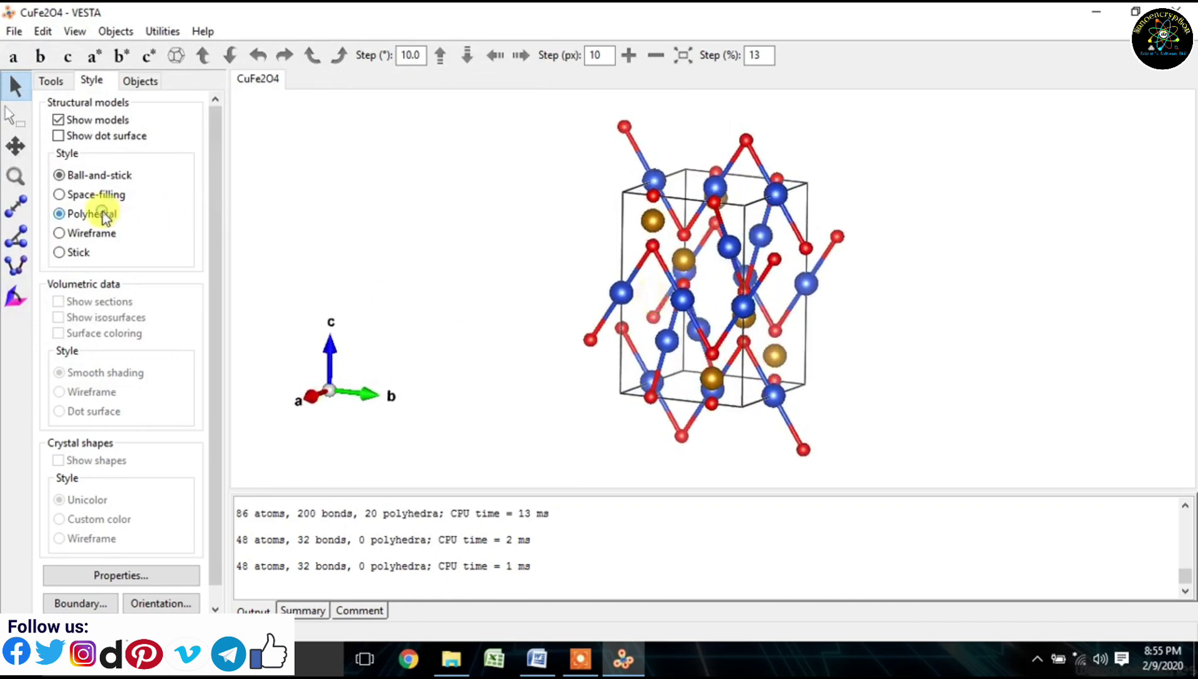
left_click_drag(587, 238, 384, 342)
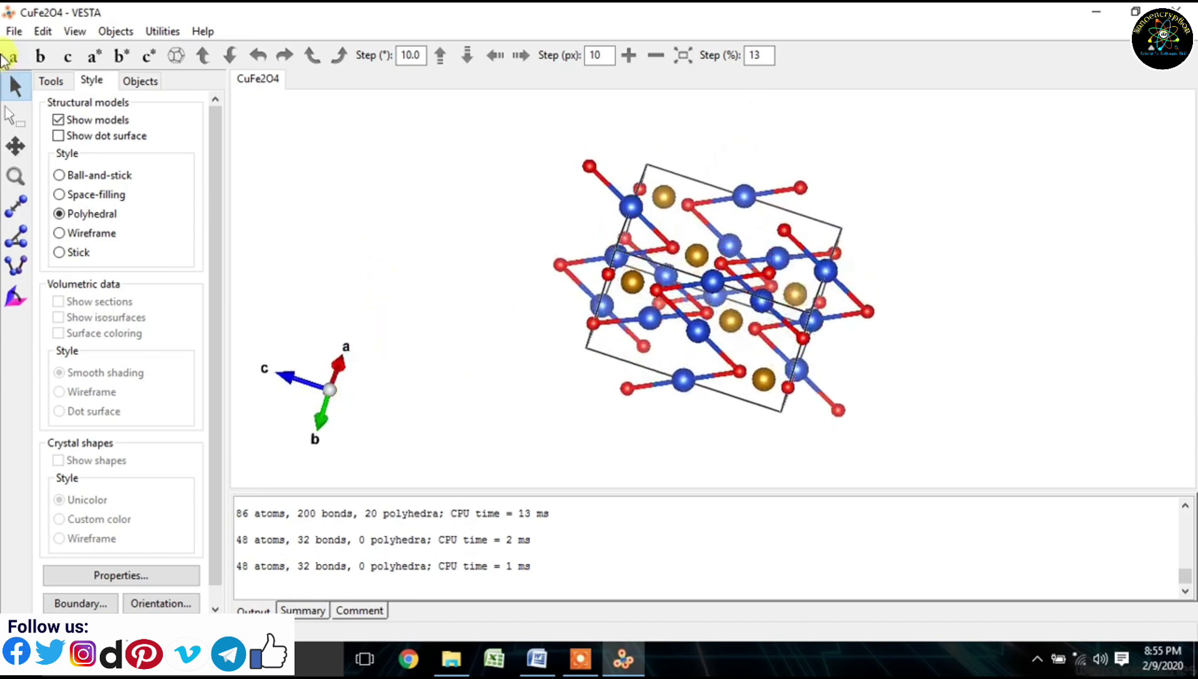
Delete the two oxygen atoms that protrude beyond the unit cell on the side the c axis points to.
left_click(14, 122)
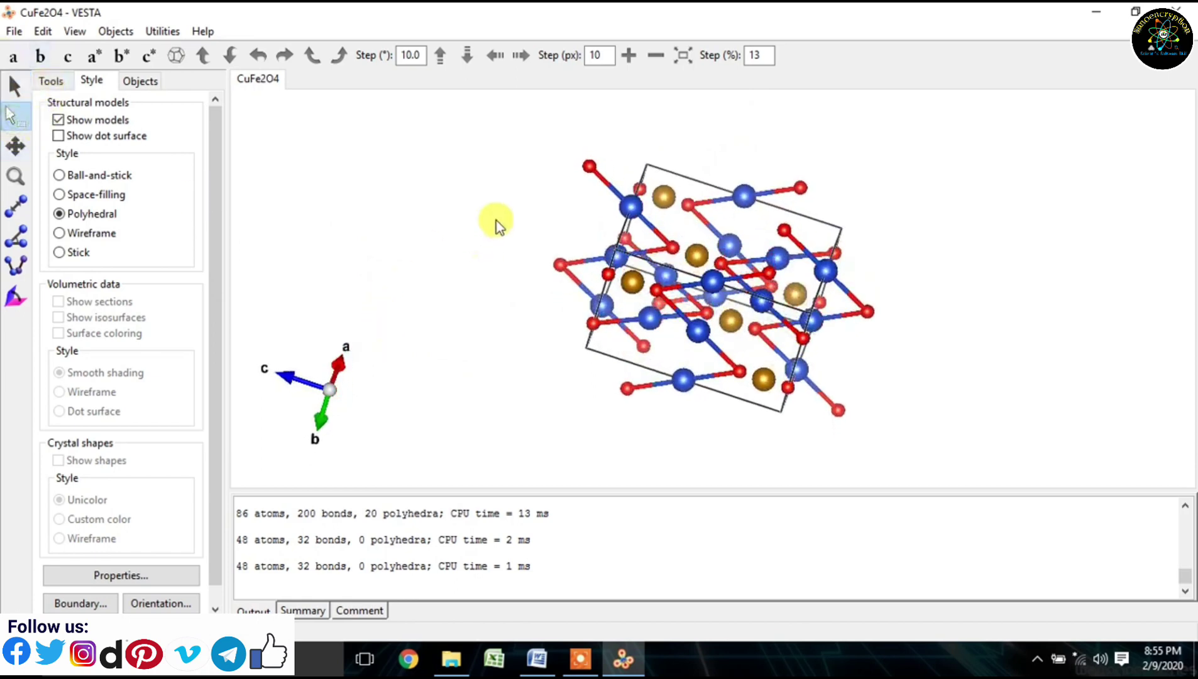
left_click(591, 167)
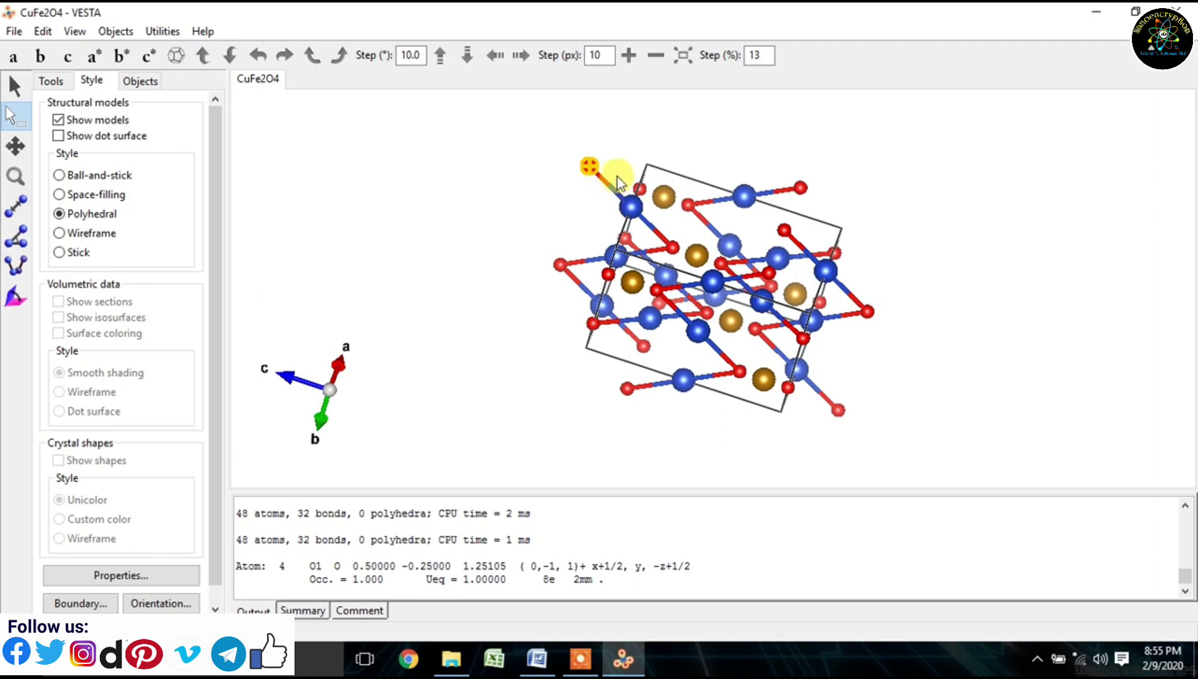
left_click_drag(619, 195, 570, 172)
key("Delete")
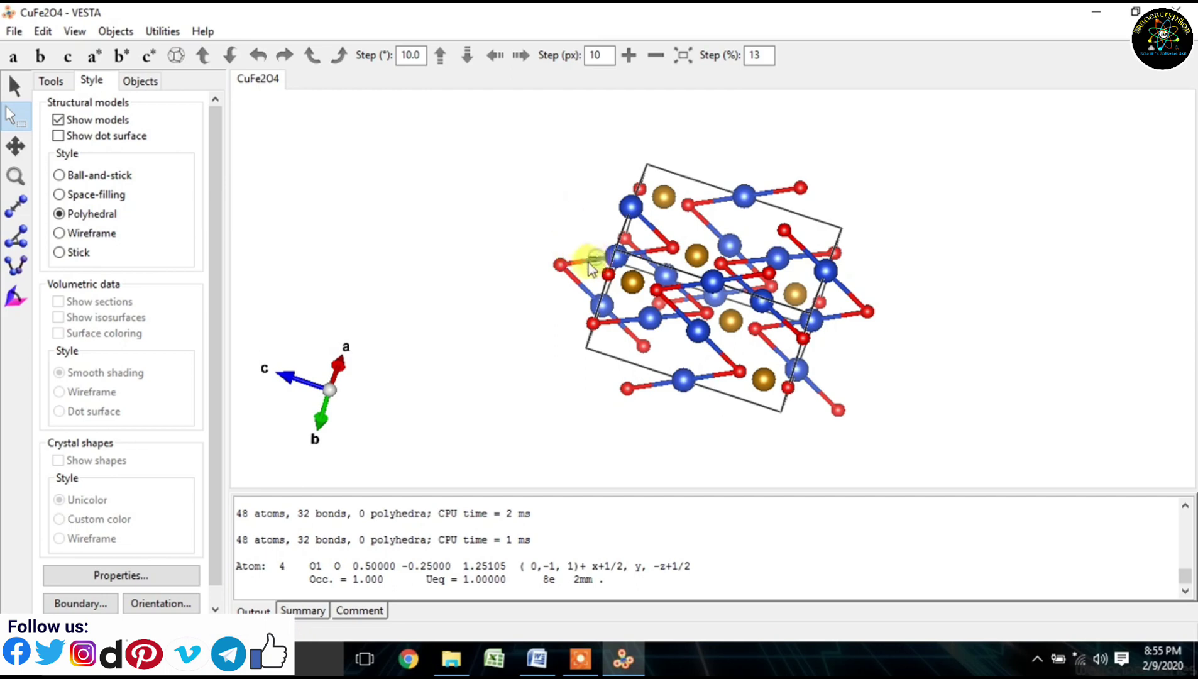
left_click_drag(574, 281, 557, 297)
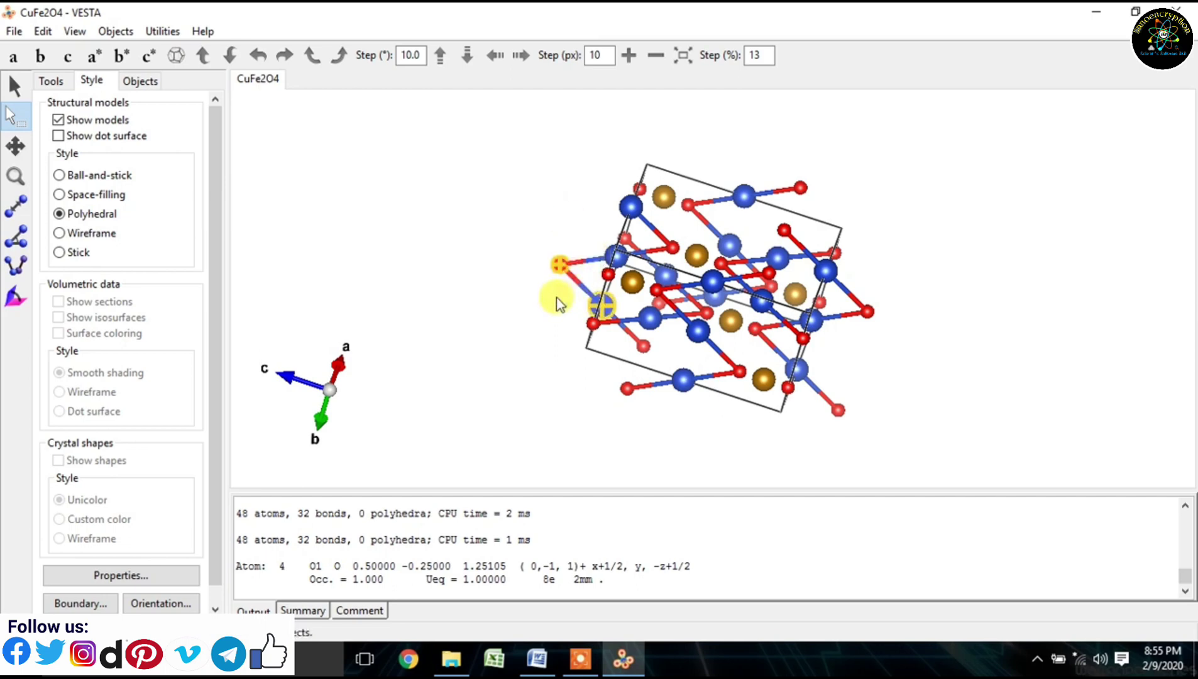
left_click(556, 298)
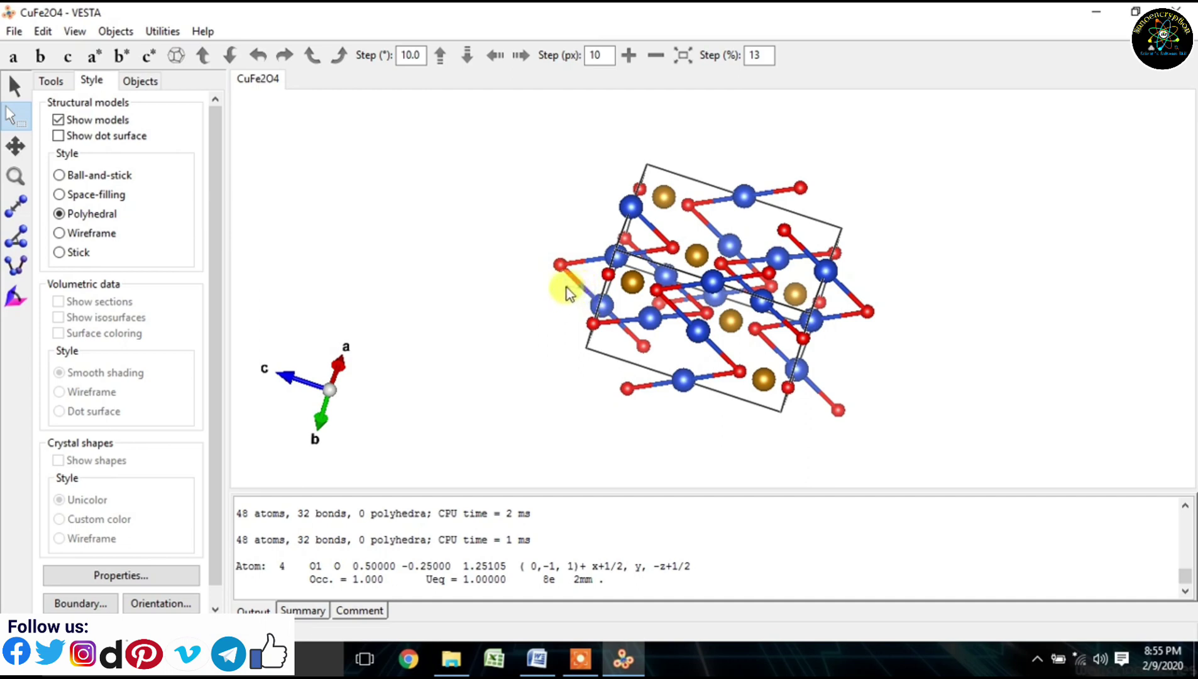
left_click_drag(568, 292, 547, 263)
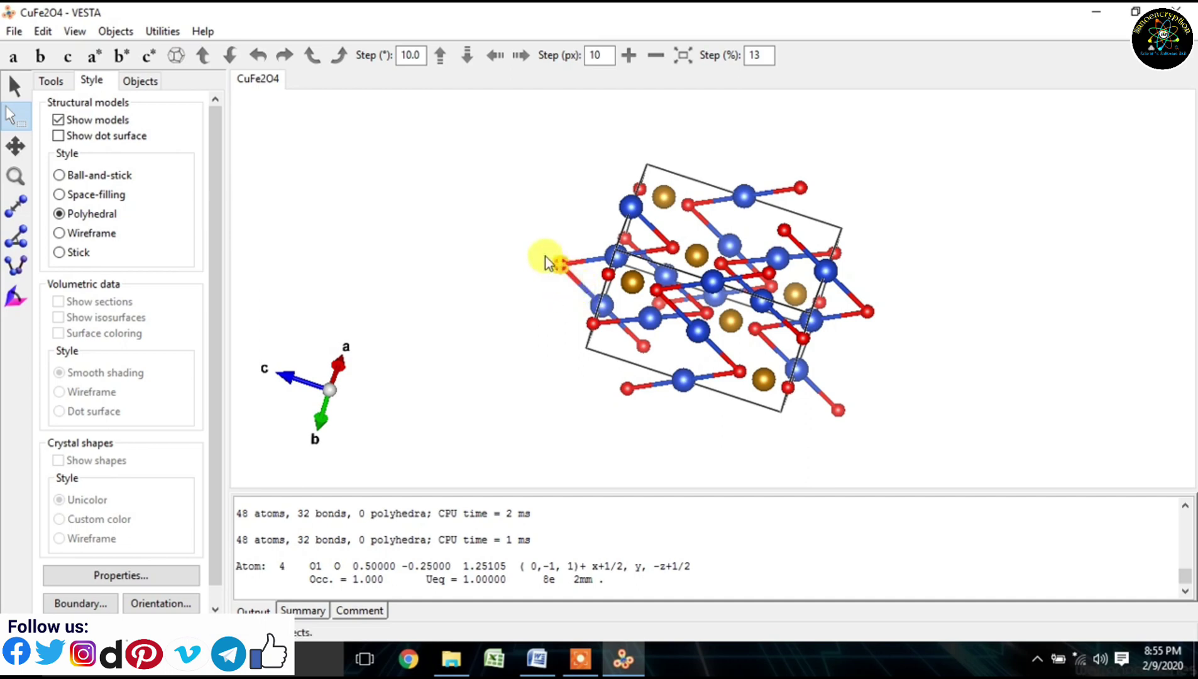
key("Delete")
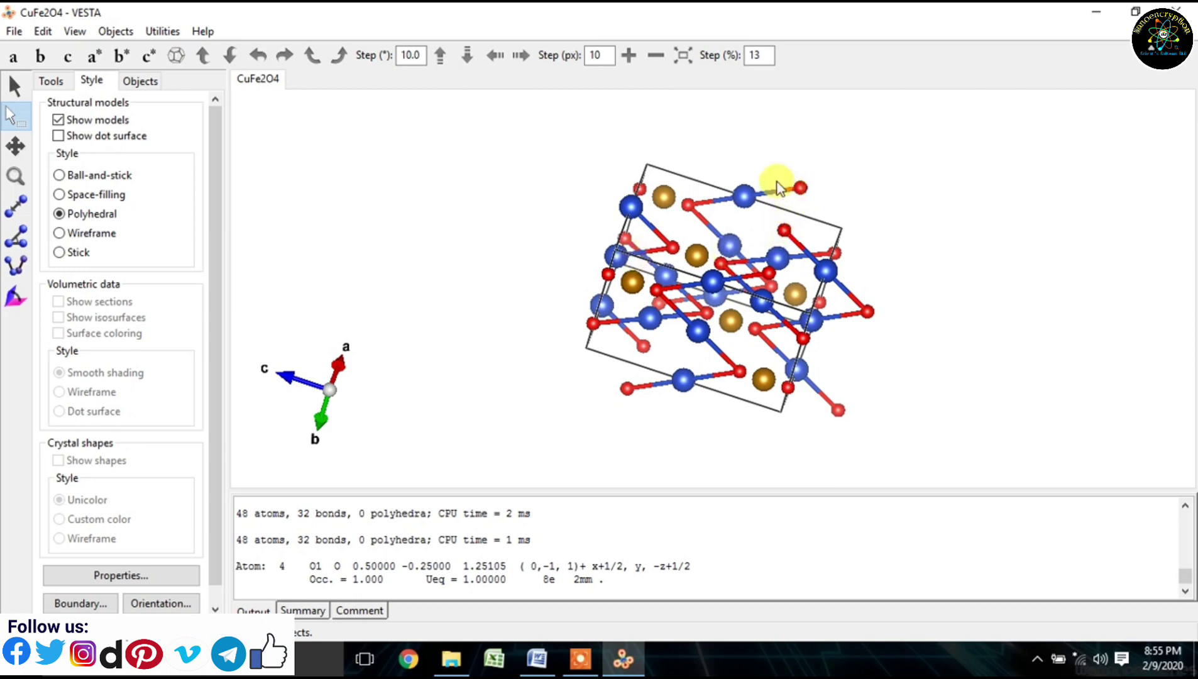
Delete the four remaining oxygen atoms that protrude beyond the unit cell, one after another.
left_click_drag(788, 182, 820, 199)
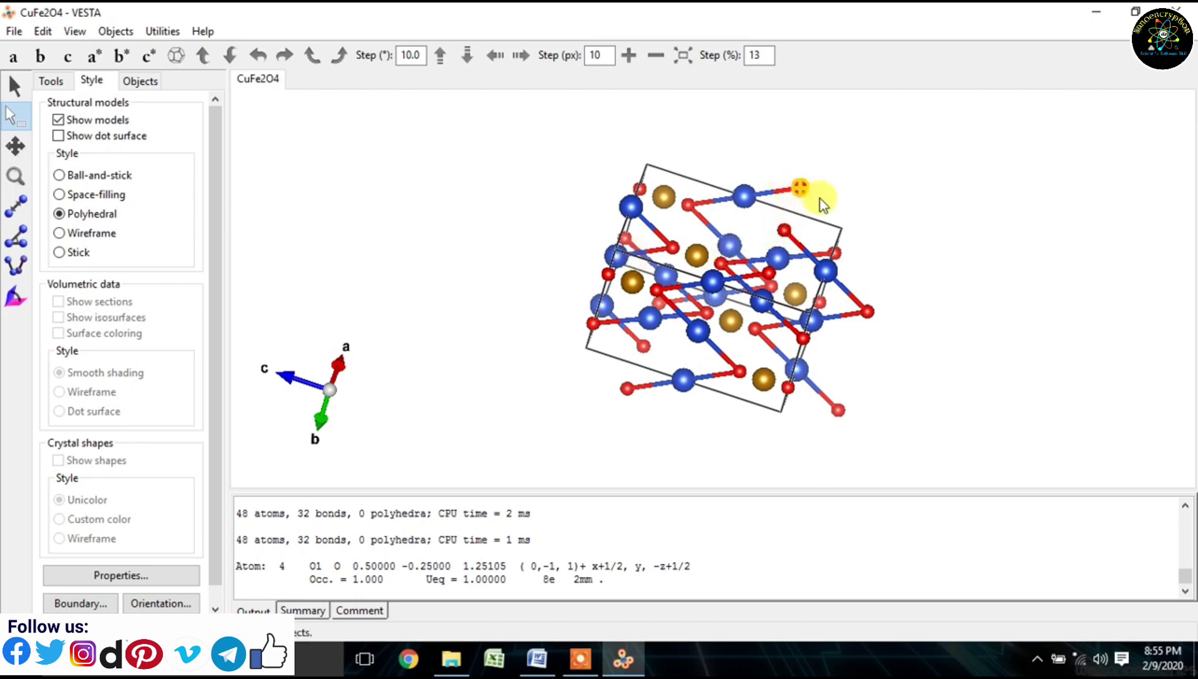
key("Delete")
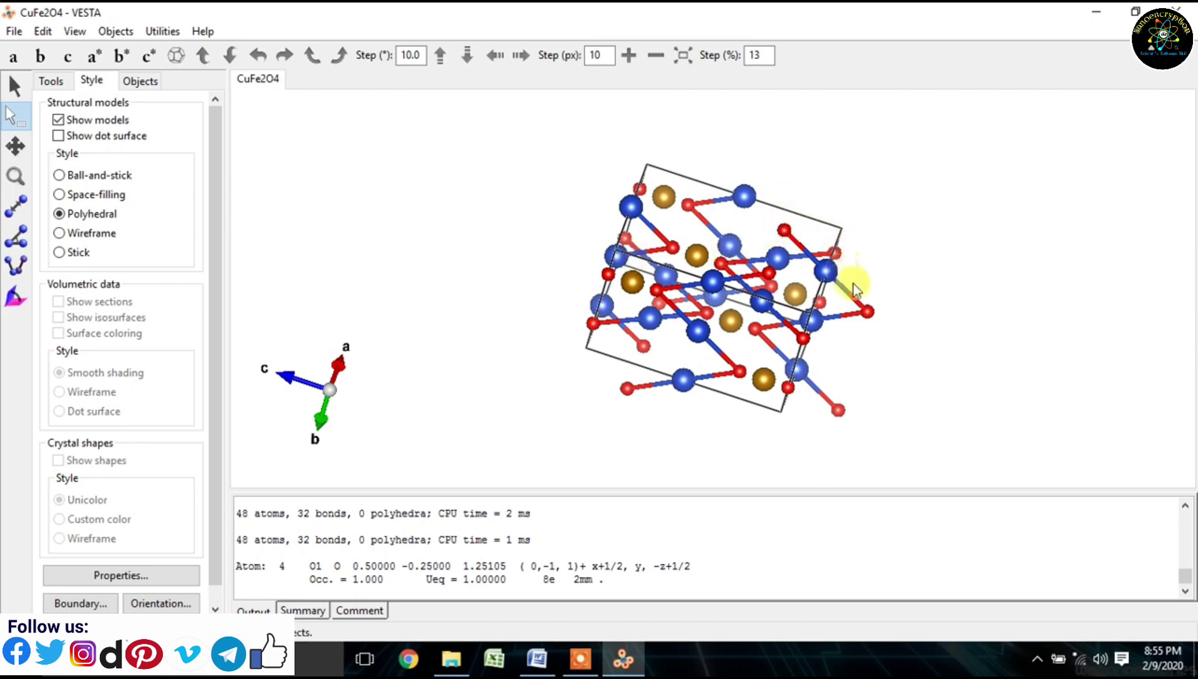
left_click_drag(853, 300, 878, 336)
key("Delete")
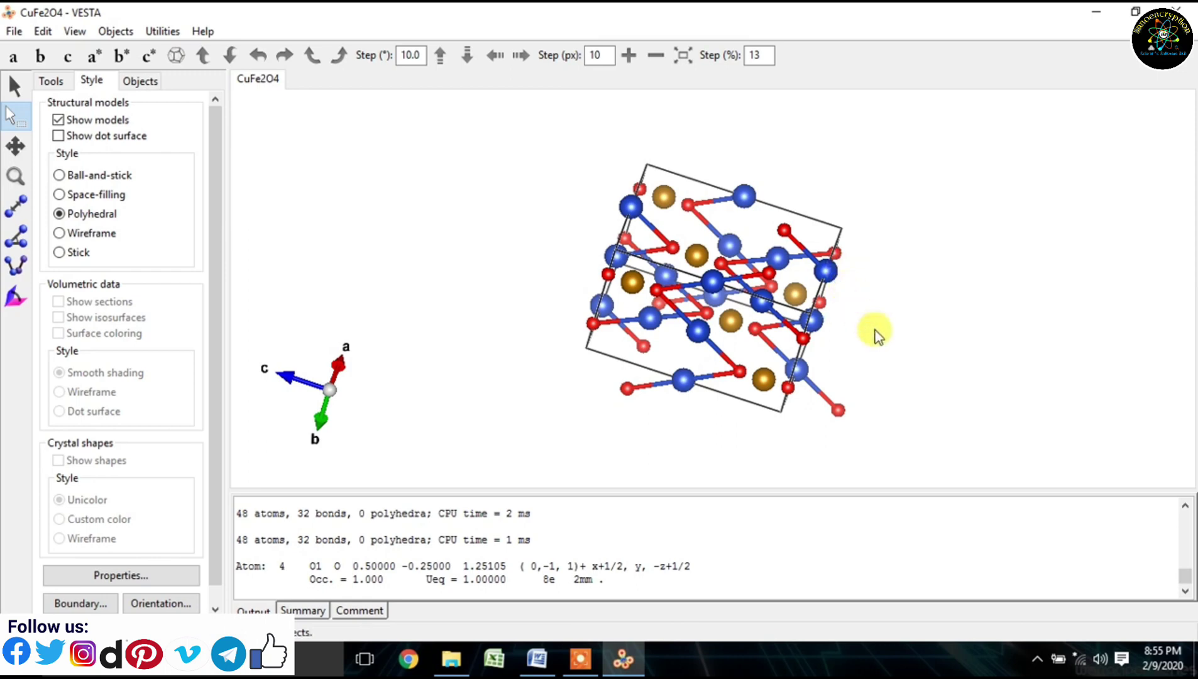
left_click(840, 409)
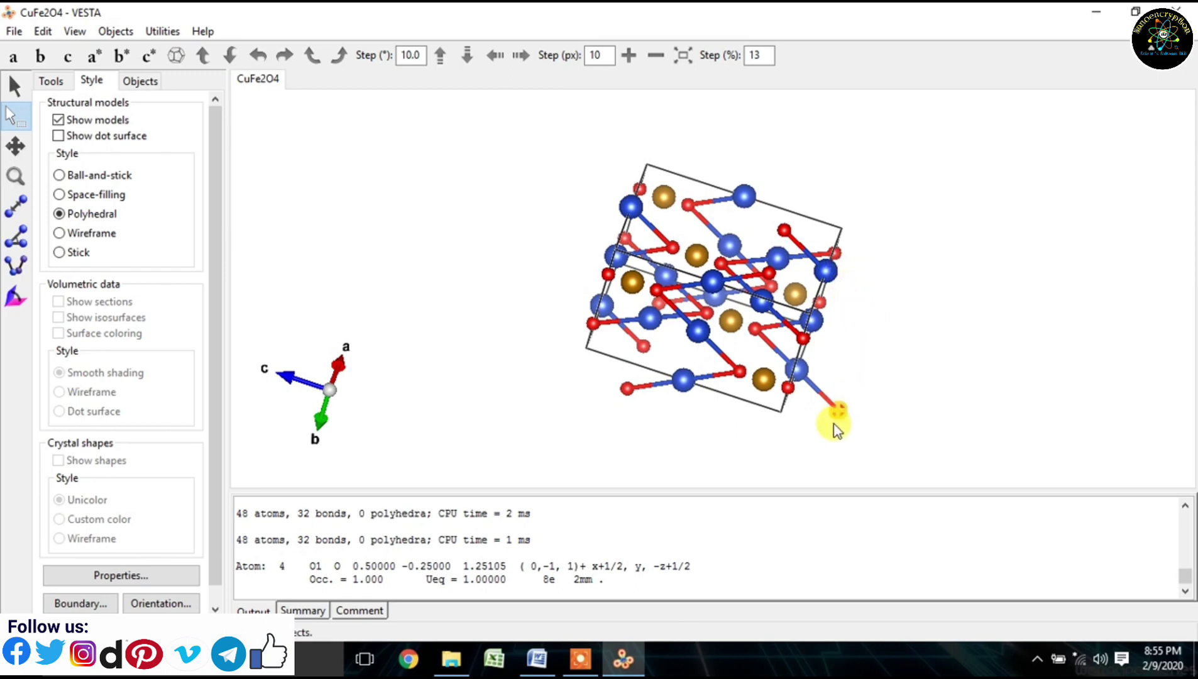
key("Delete")
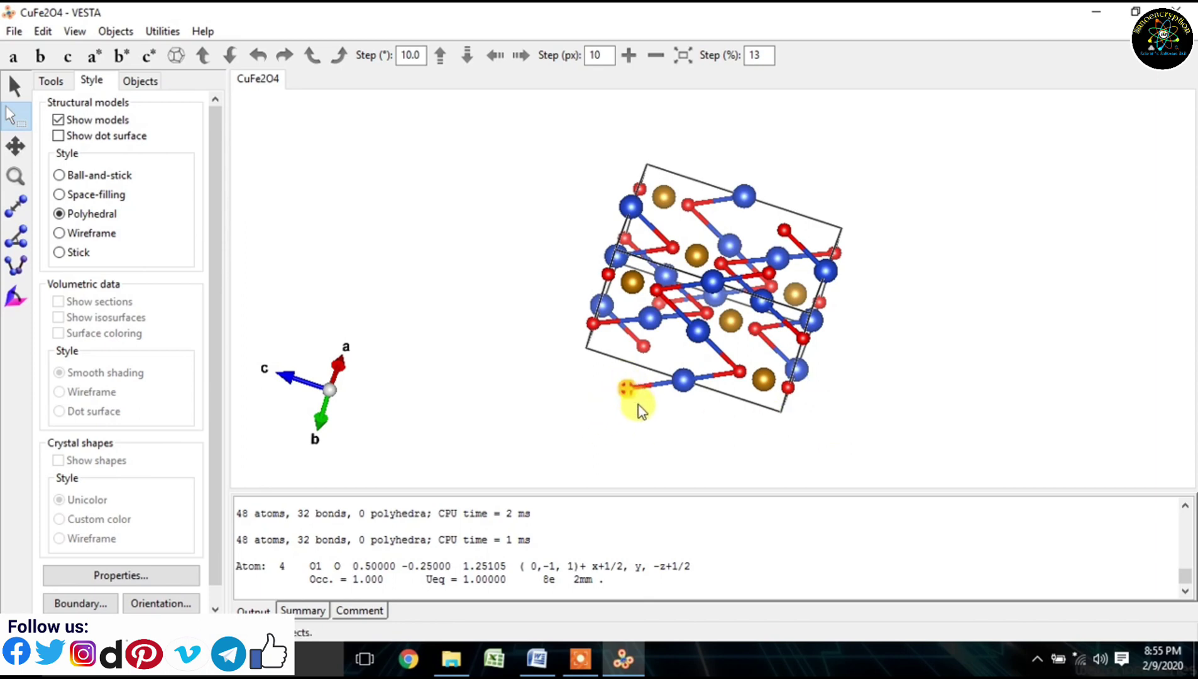
key("Delete")
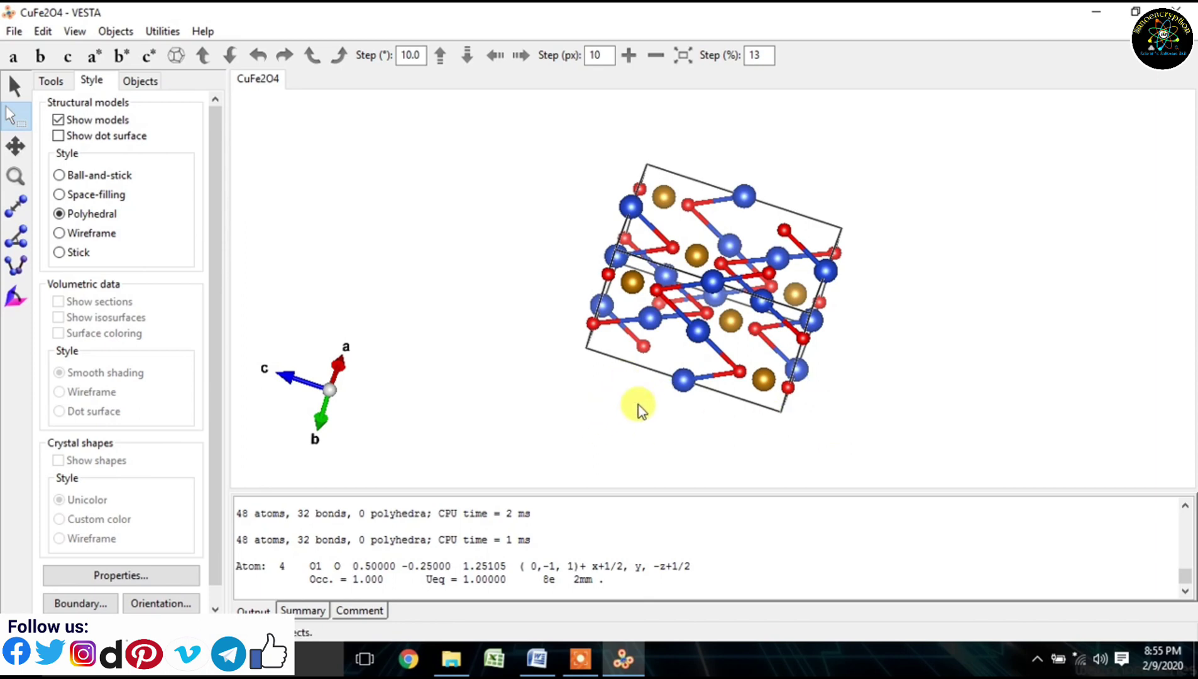
View the structure along the a axis, tilt it with the c axis upright, and show it in the Space-filling style.
left_click(14, 55)
left_click(591, 238)
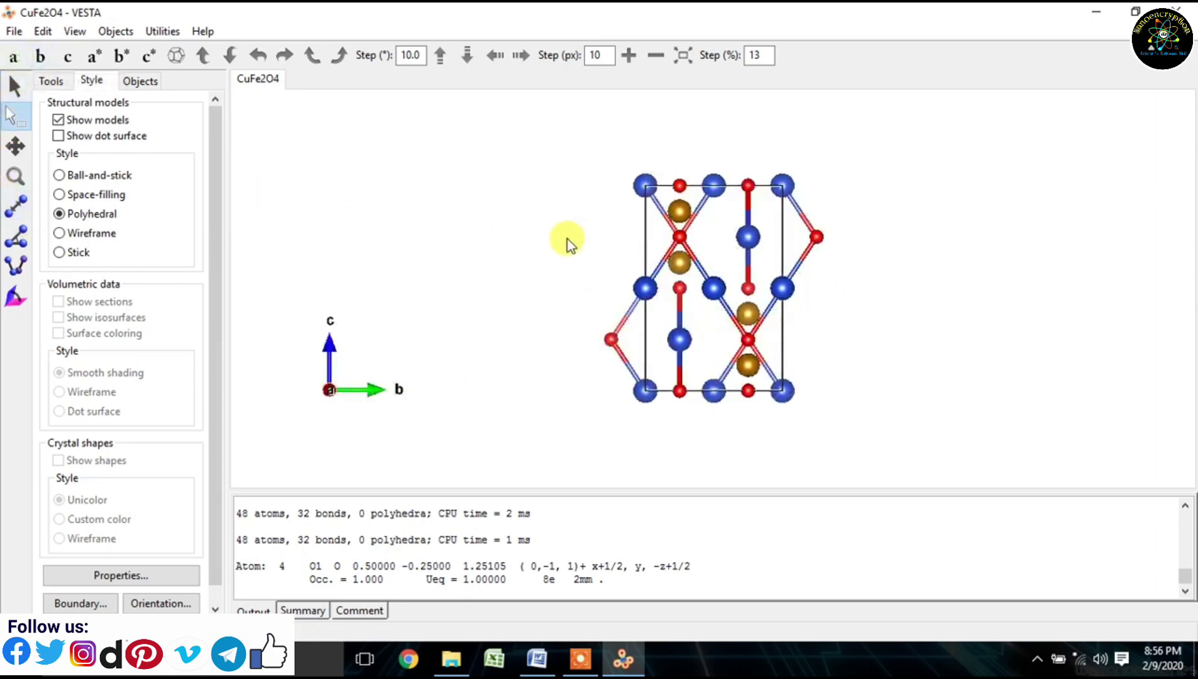
left_click(15, 86)
left_click_drag(536, 226, 628, 244)
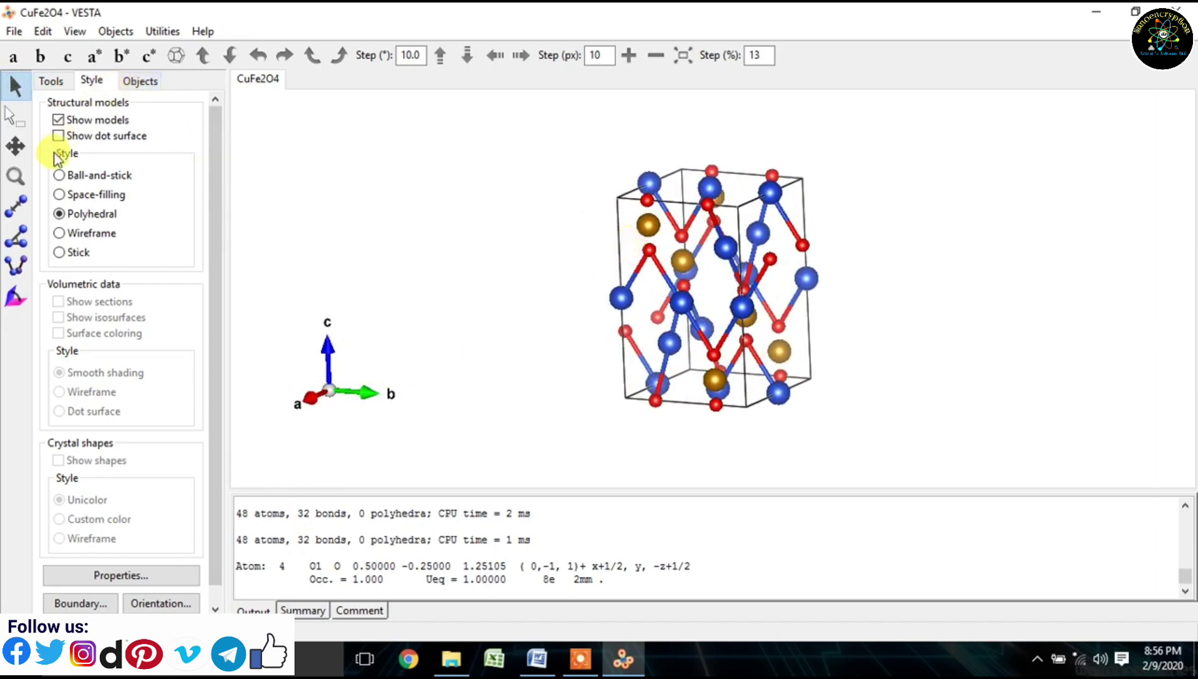
left_click(86, 195)
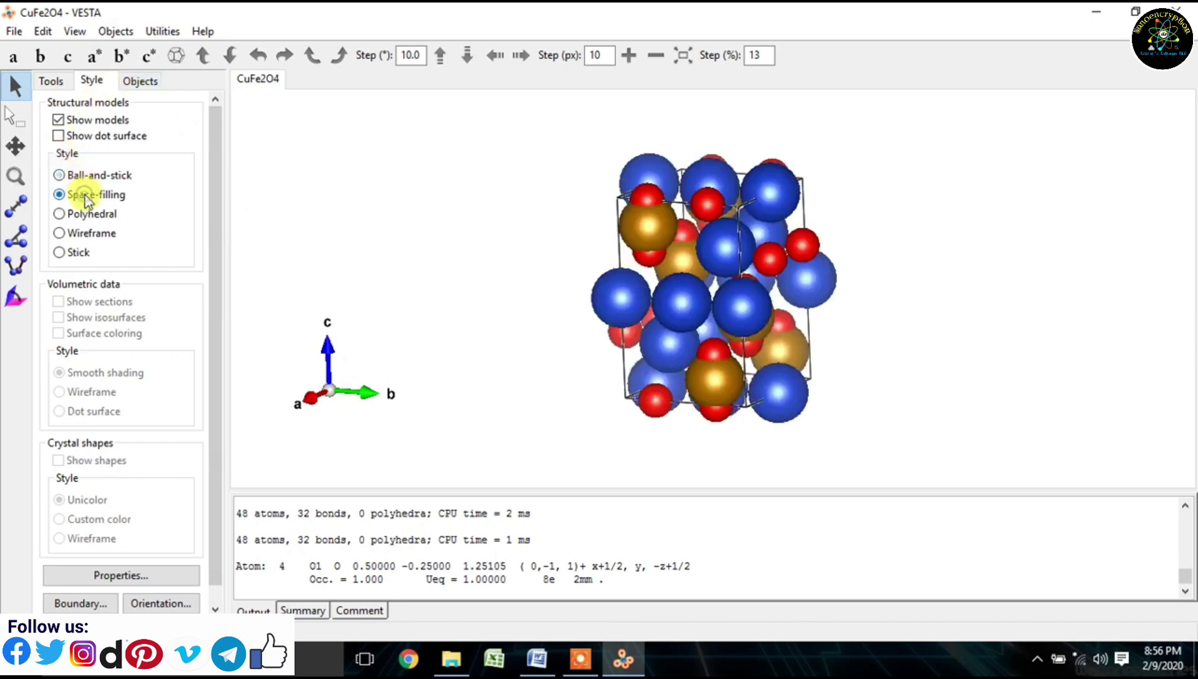
mouse_move(605, 270)
left_mouse_down()
mouse_move(569, 270)
mouse_move(587, 316)
mouse_move(721, 334)
mouse_move(790, 266)
mouse_move(809, 226)
mouse_move(810, 287)
mouse_move(685, 344)
mouse_move(623, 339)
mouse_move(573, 296)
mouse_move(616, 276)
left_mouse_up()
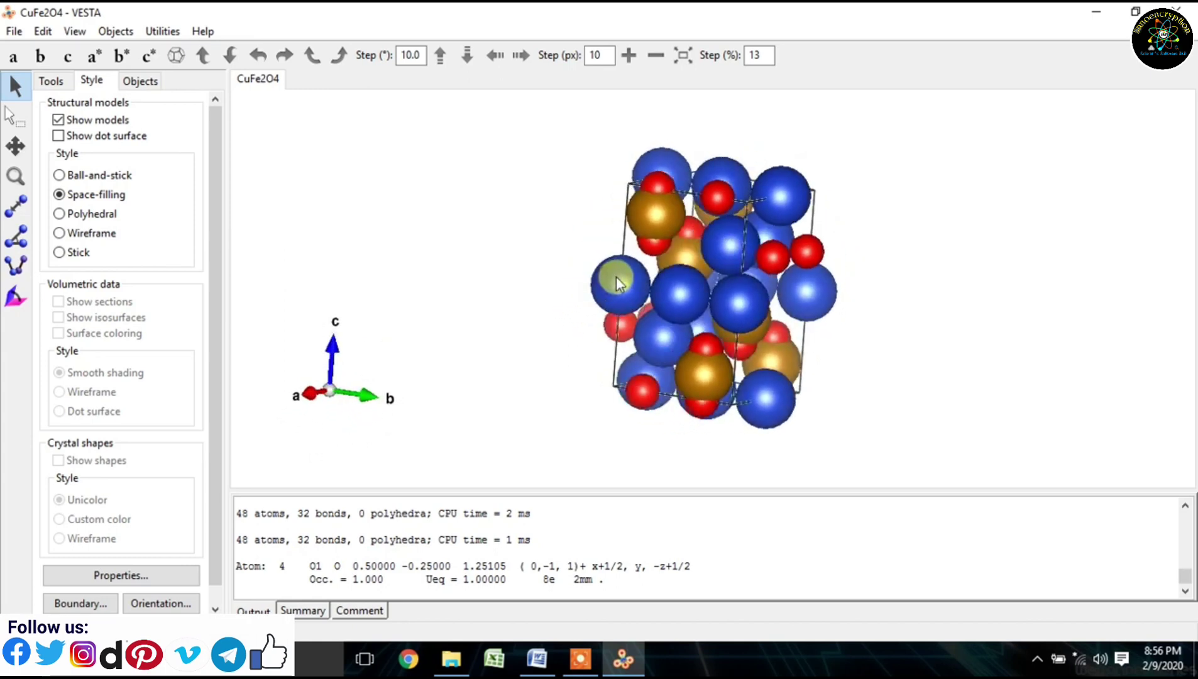
Remove both the Cu–Fe and Cu–O entries from the bond settings and confirm.
left_click(42, 31)
left_click(76, 122)
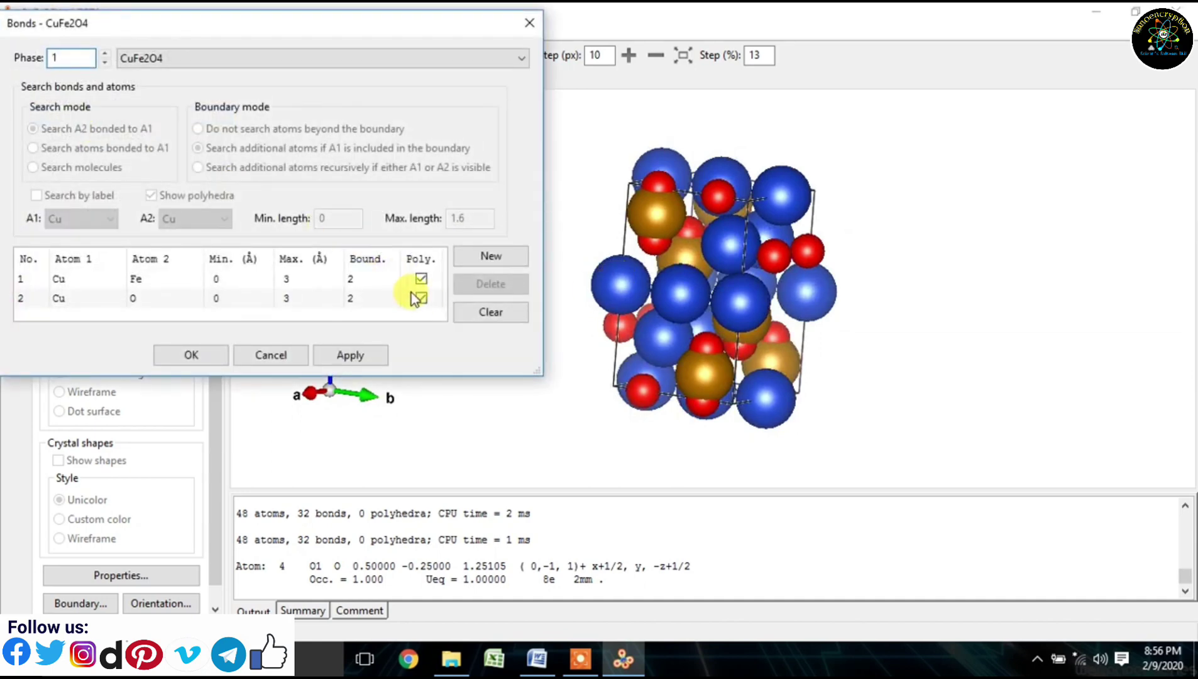
left_click(360, 278)
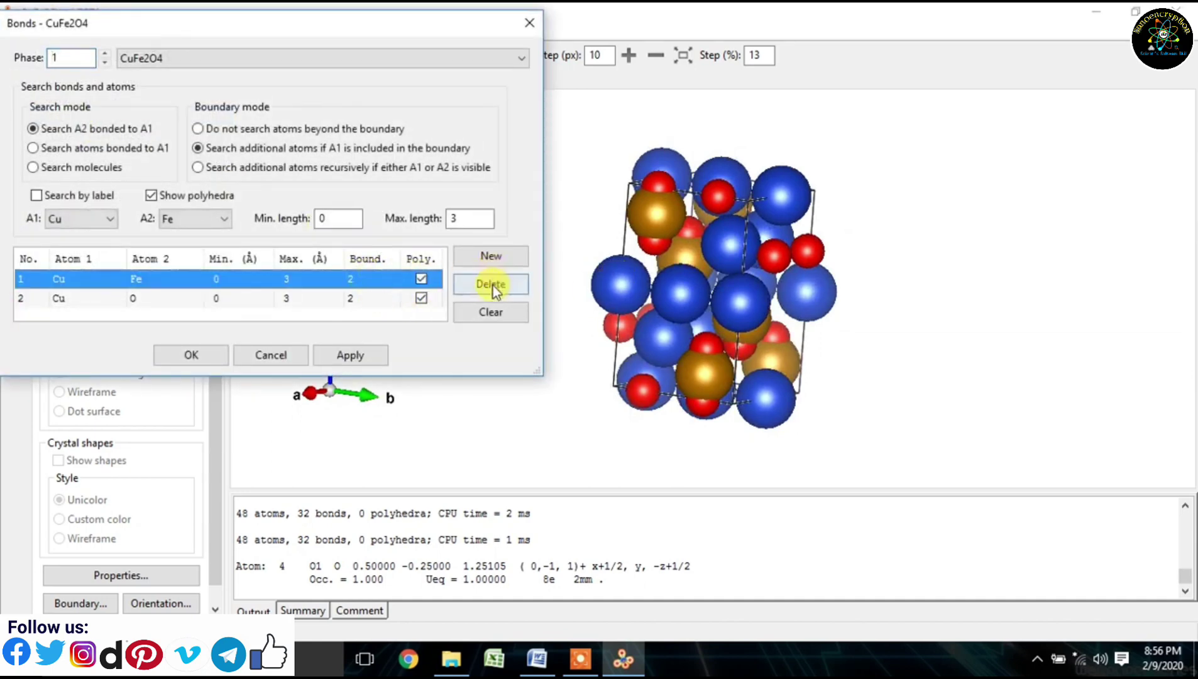
left_click(494, 285)
left_click(375, 279)
left_click(462, 286)
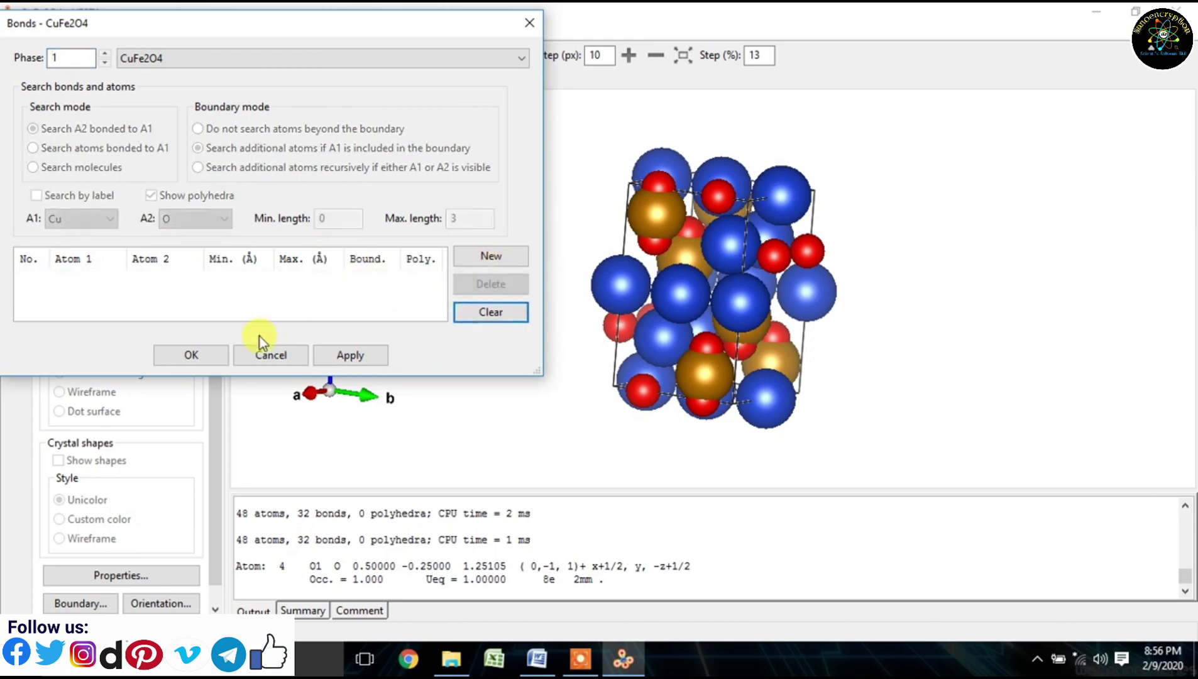
left_click(194, 356)
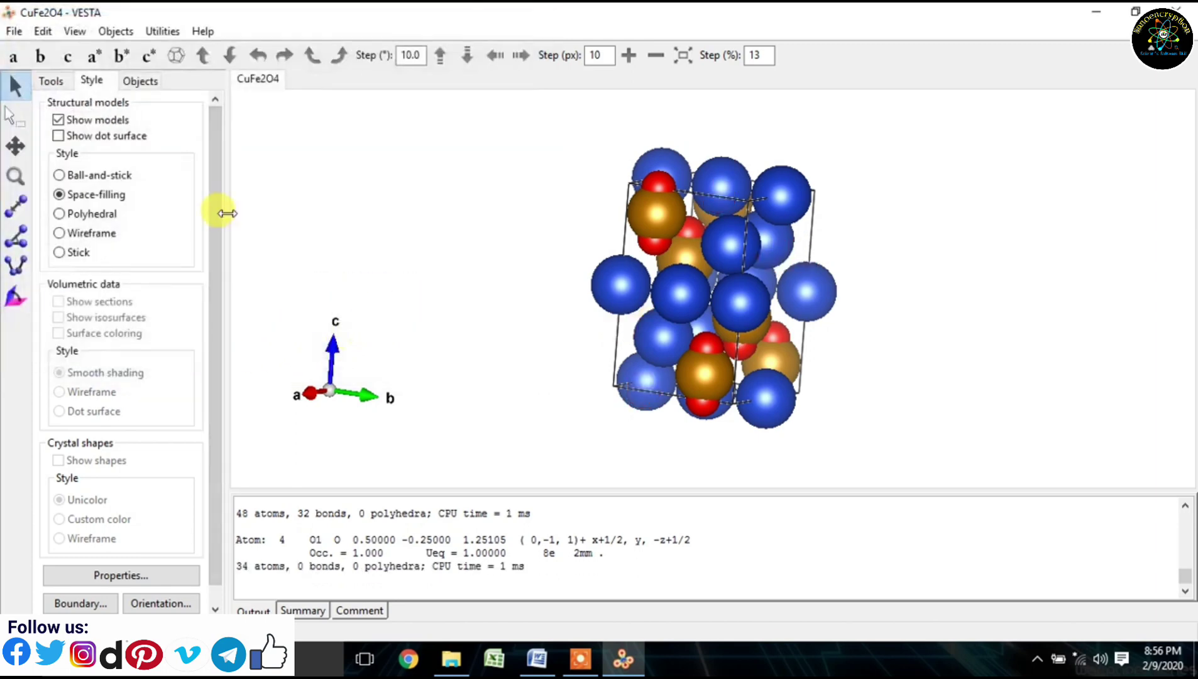
Display the structure in the Ball-and-stick style and turn on the labels for all Cu, Fe and O sites.
left_click(79, 176)
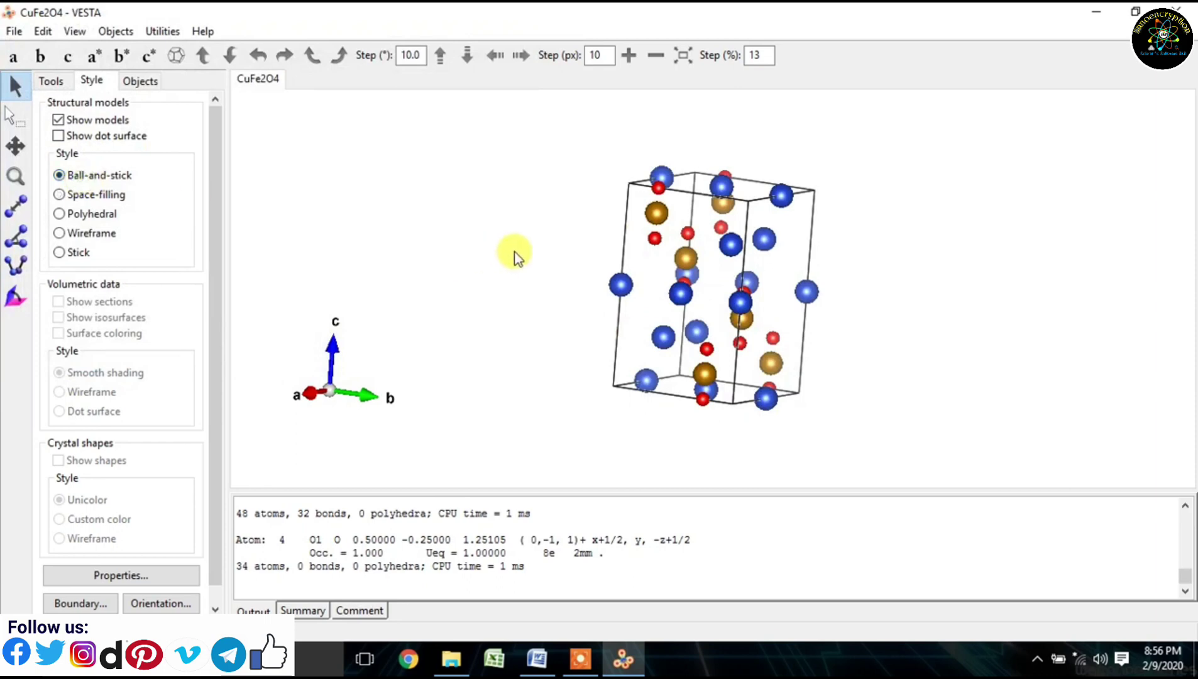
mouse_move(514, 252)
left_mouse_down()
mouse_move(441, 246)
mouse_move(507, 253)
left_mouse_up()
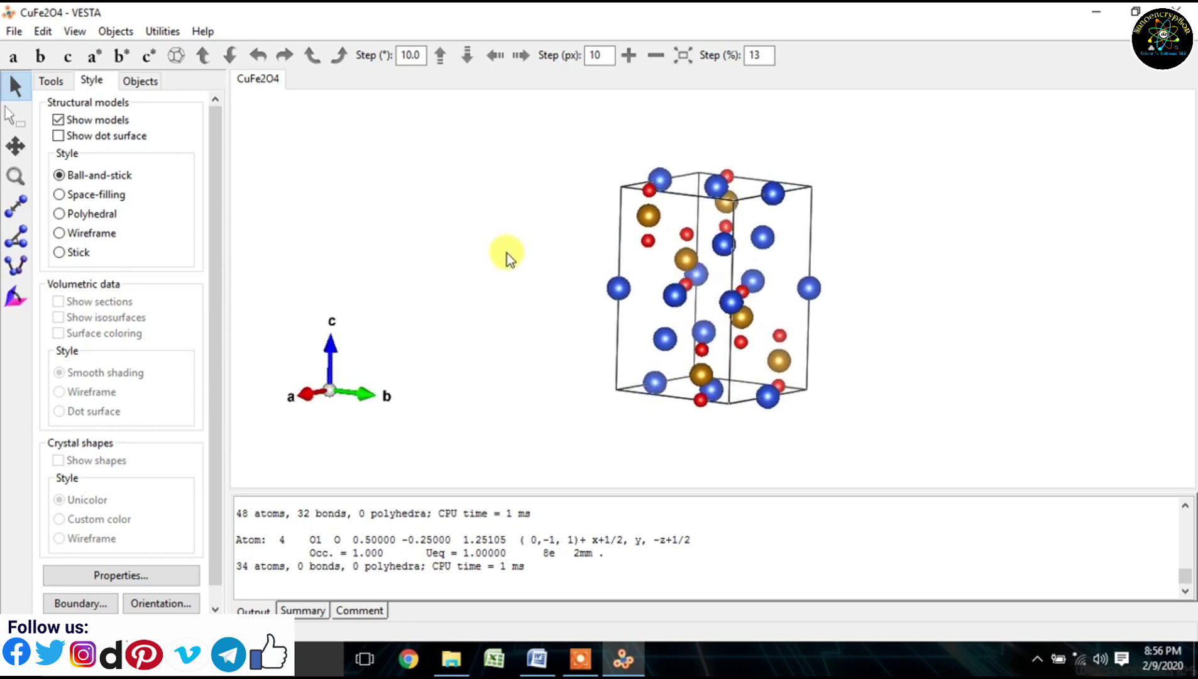
left_click(135, 81)
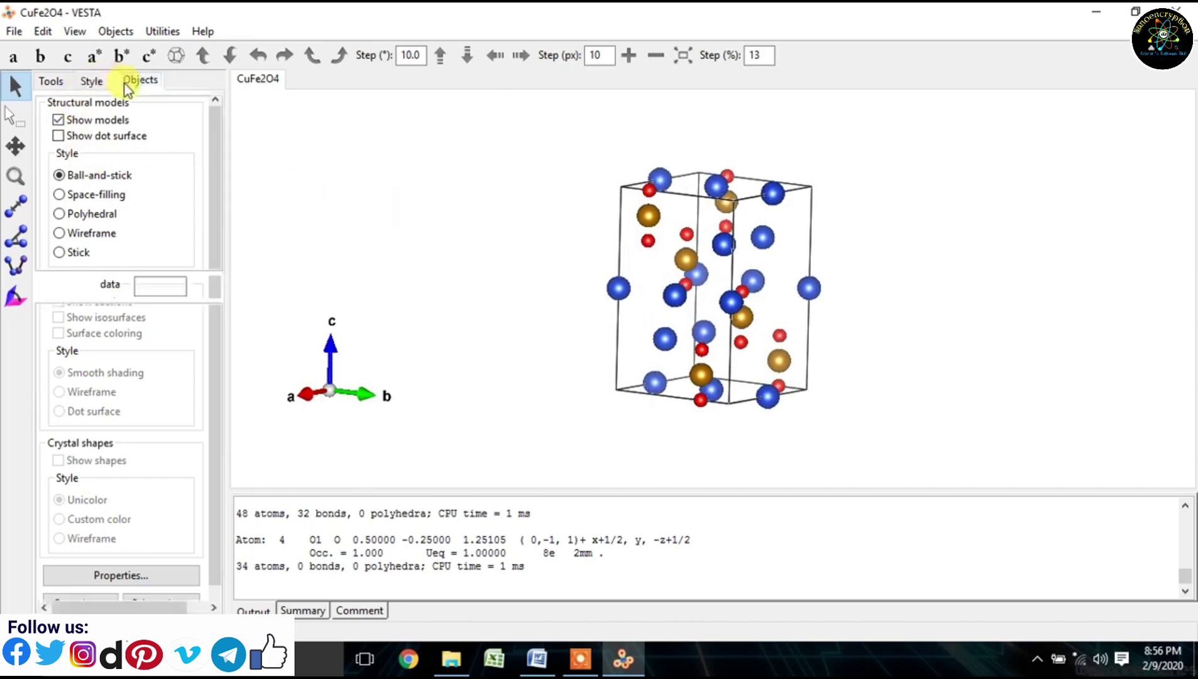
left_click(181, 335)
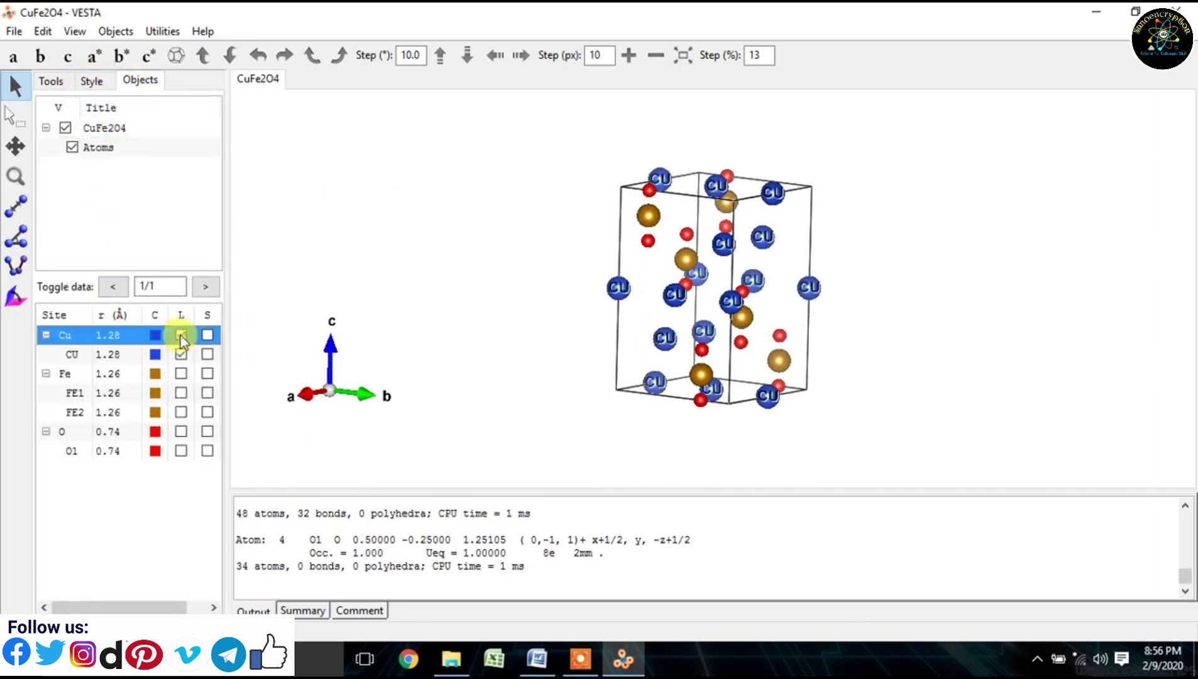
left_click(181, 375)
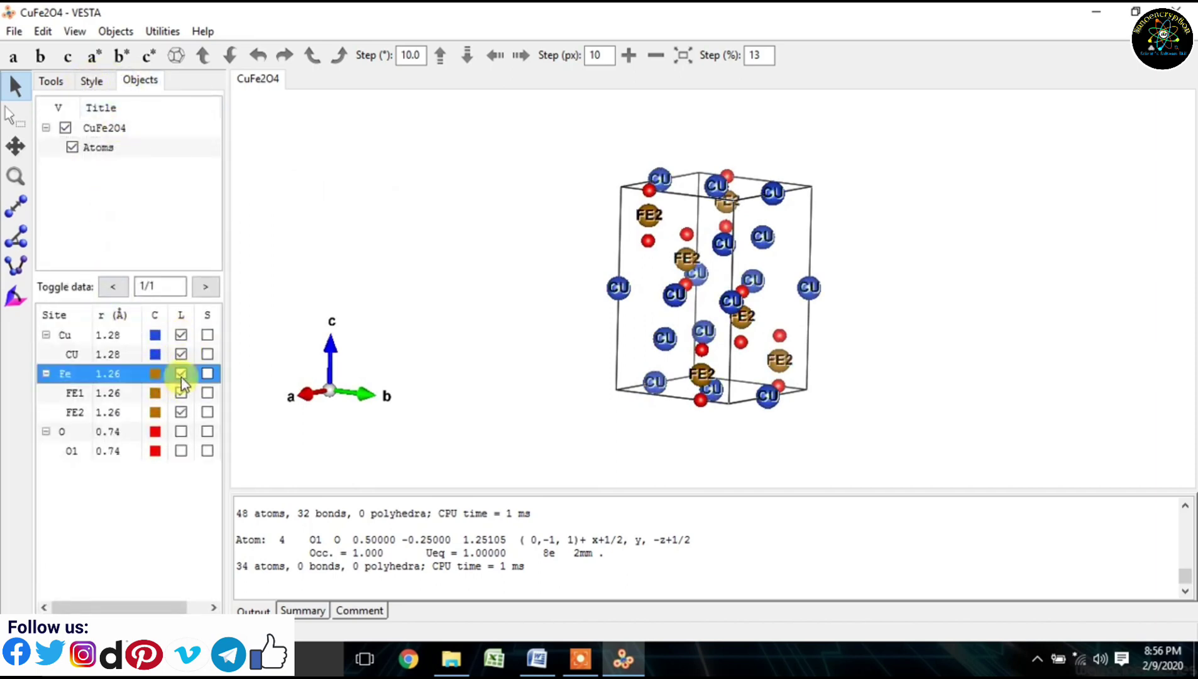
left_click(180, 431)
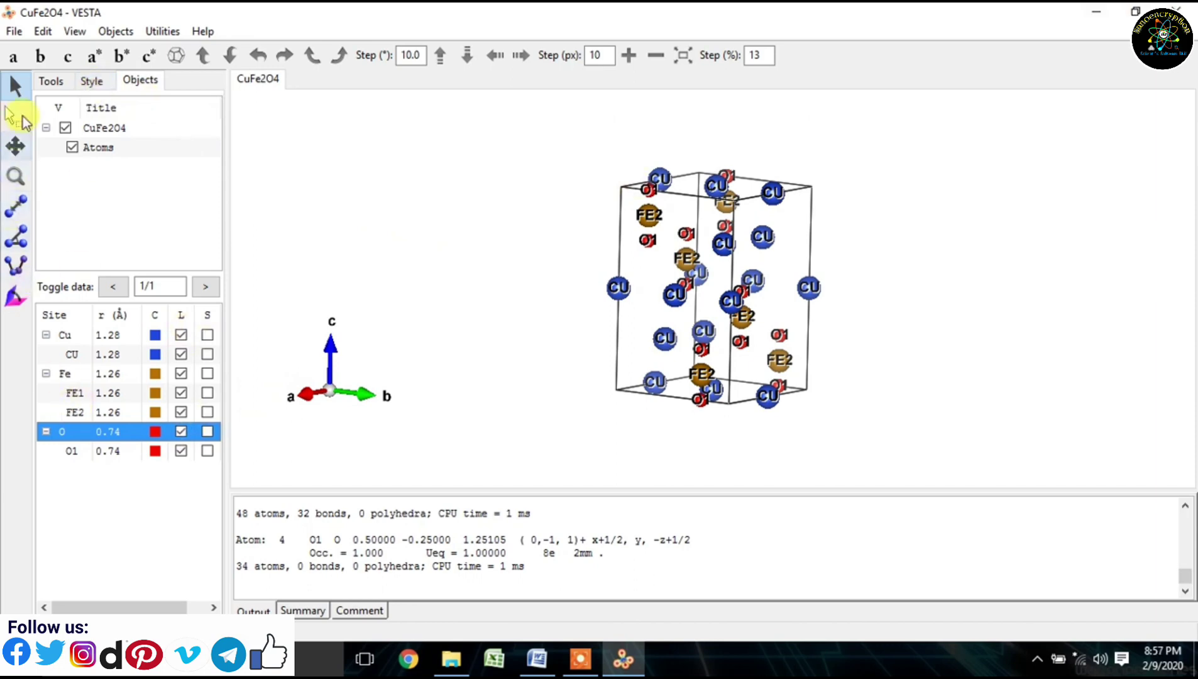
Examine the labelled structure by rotating it in 10° steps up, down and sideways, and enlarge it by two 13% steps.
left_click(91, 81)
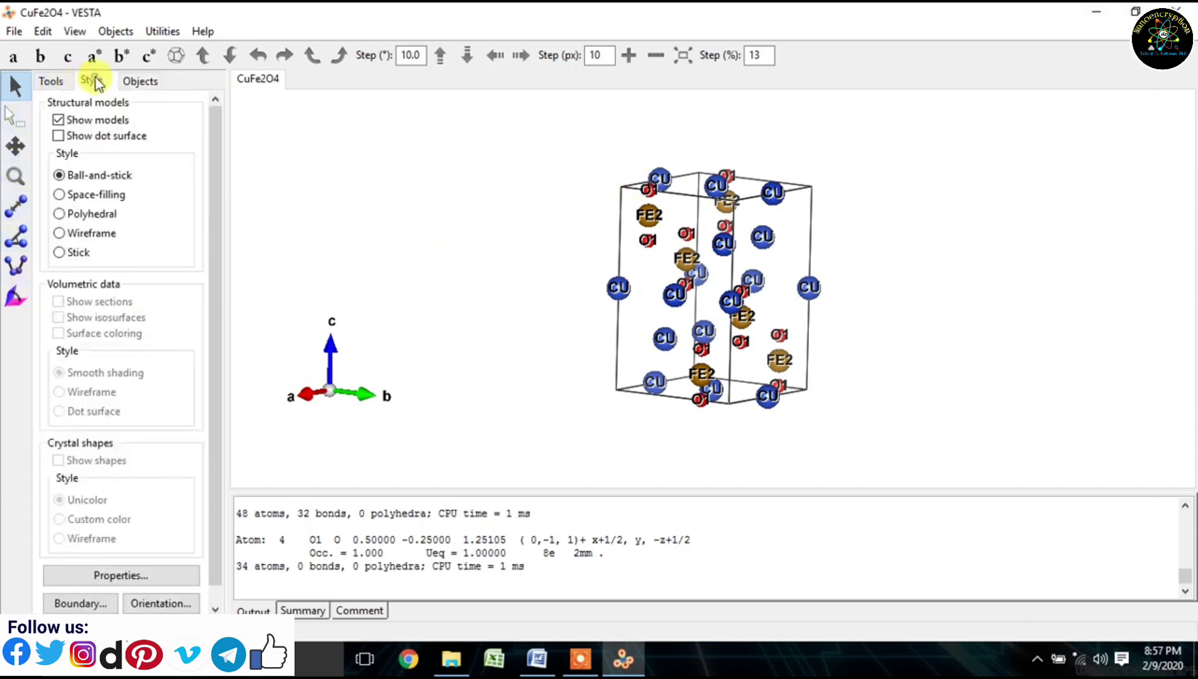
left_click(266, 56)
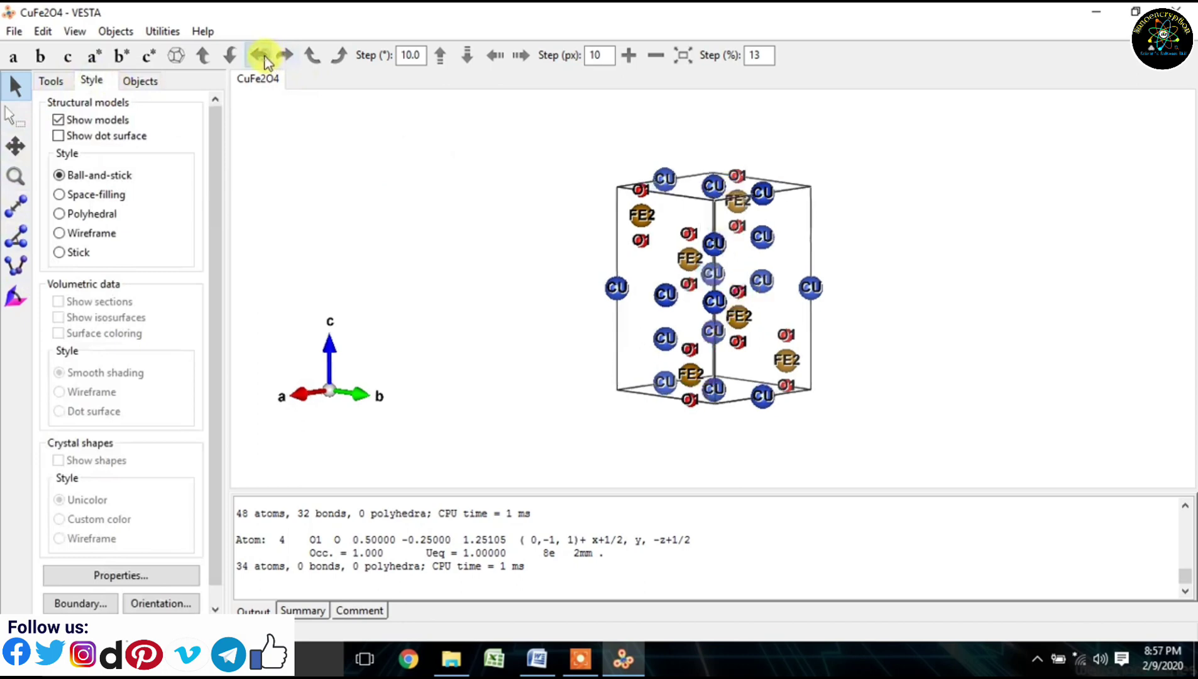
left_click(266, 58)
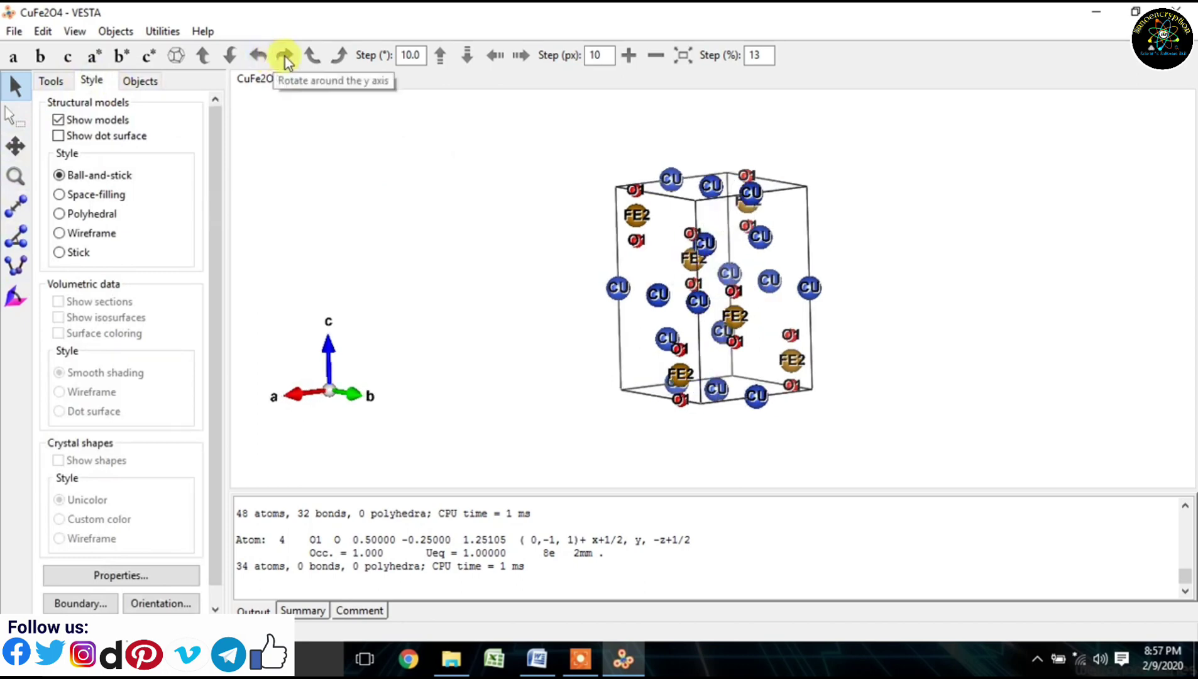
left_click(285, 56)
left_click(242, 57)
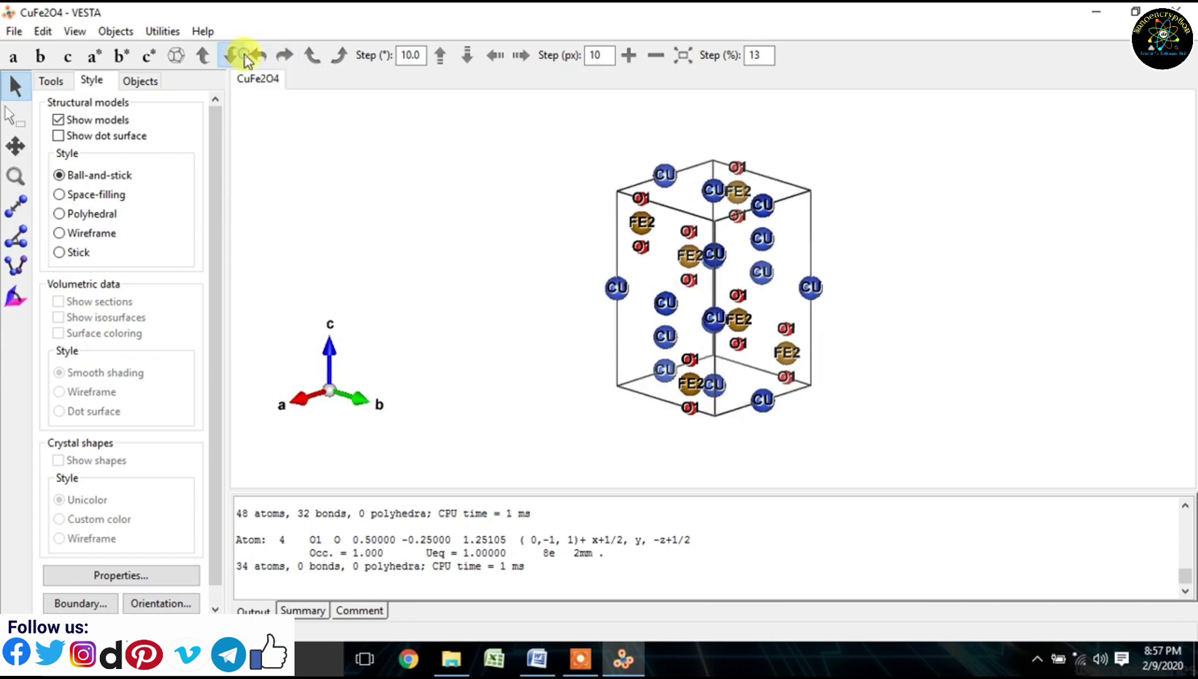
left_click(203, 56)
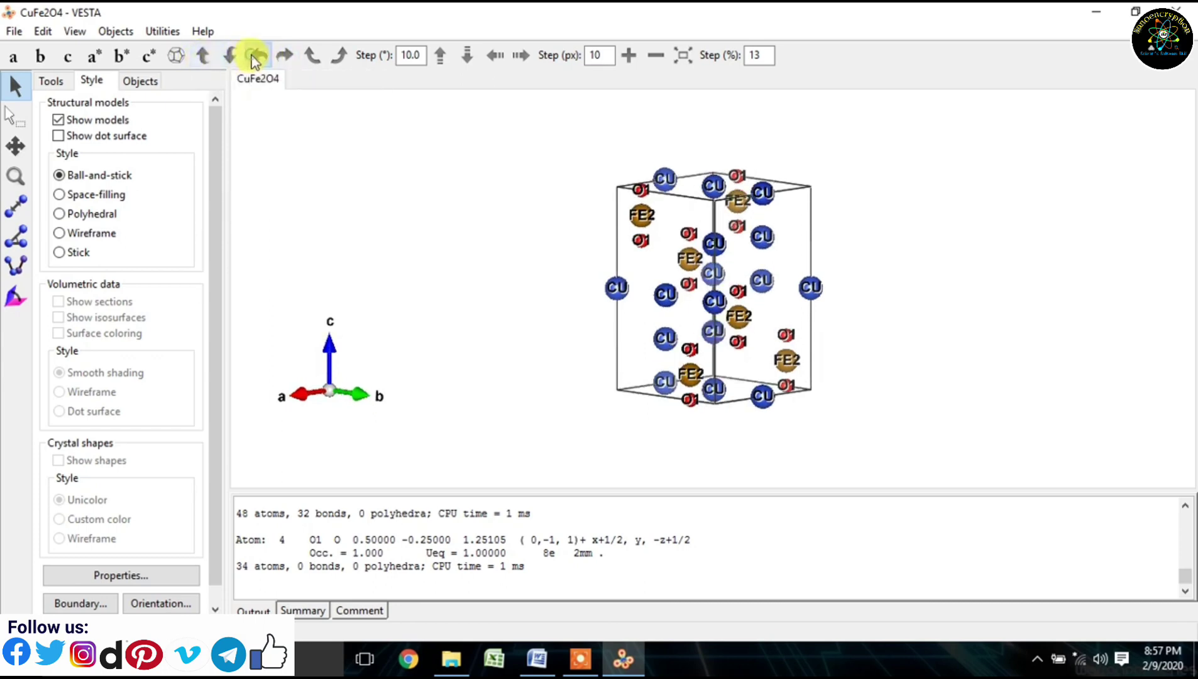
left_click(255, 58)
left_click(208, 57)
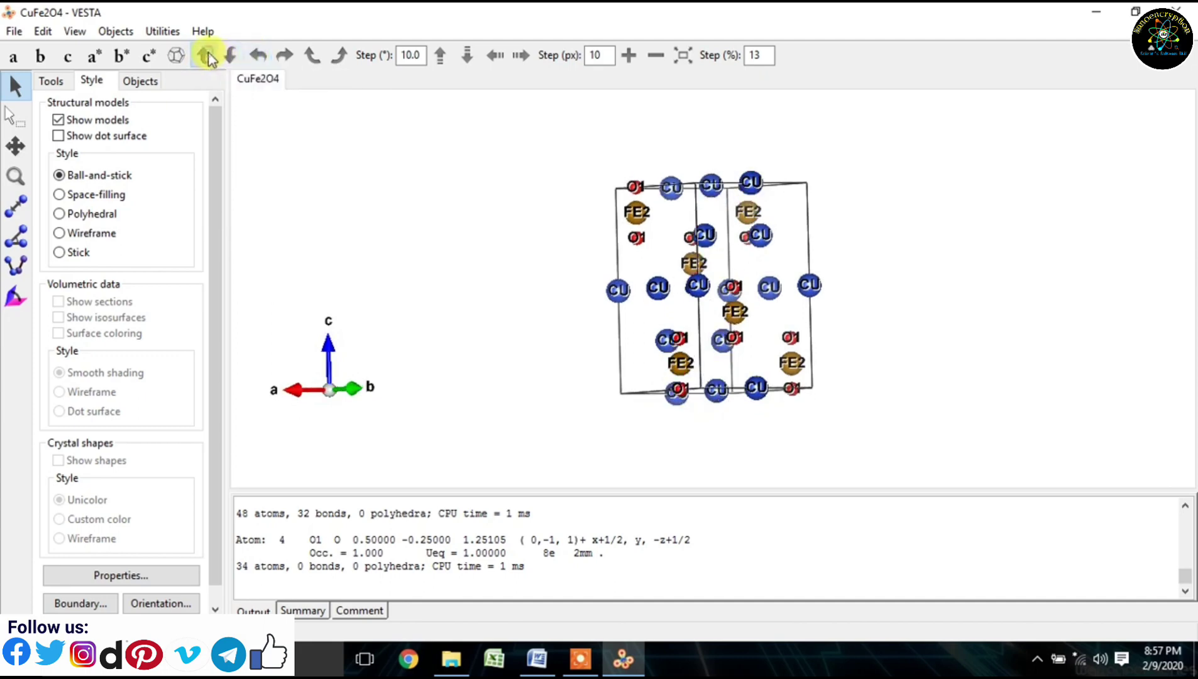
left_click(231, 58)
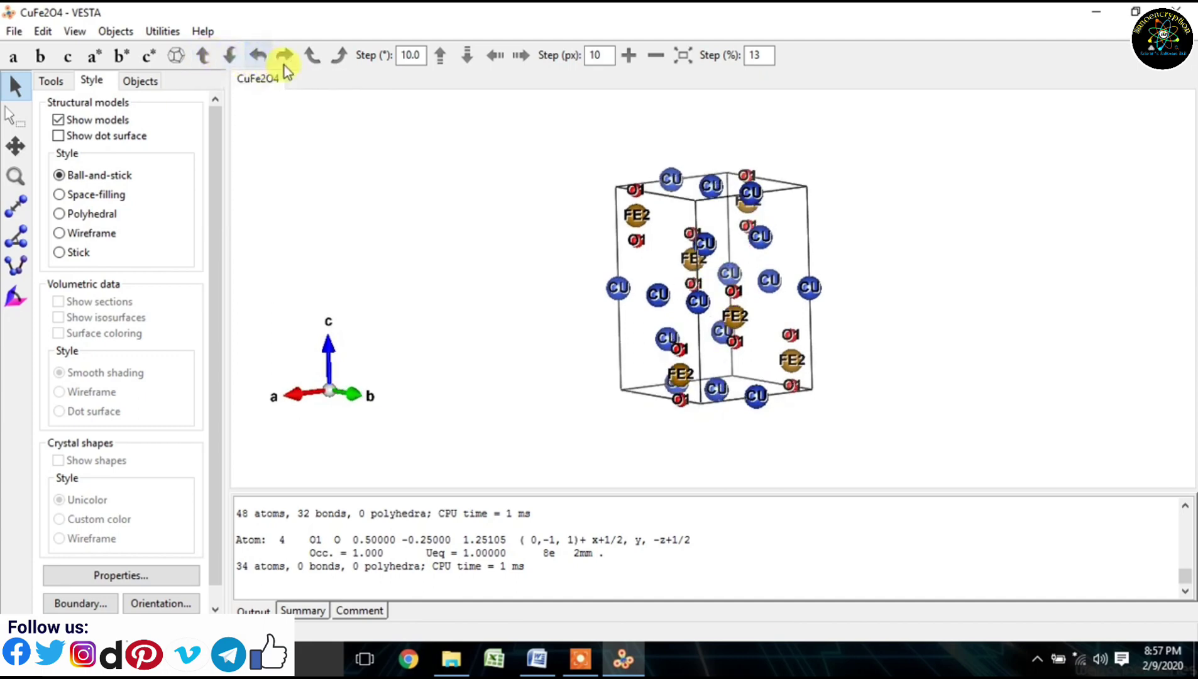
left_click_drag(555, 293, 558, 296)
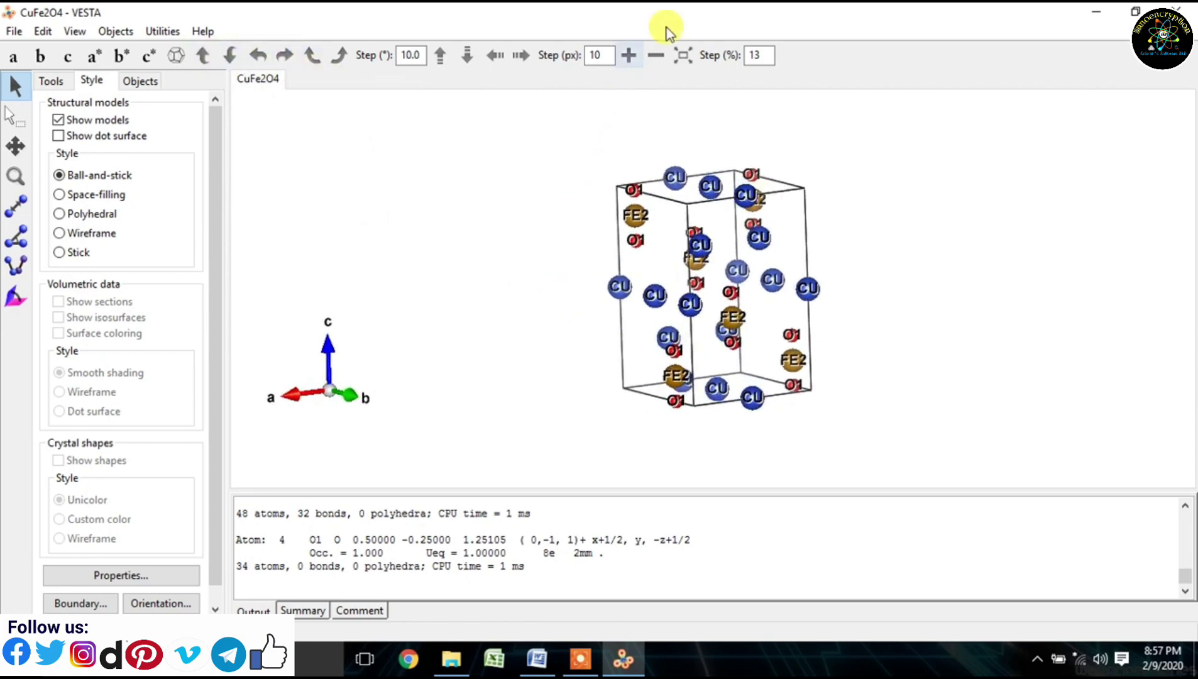
left_click(629, 57)
left_click(629, 56)
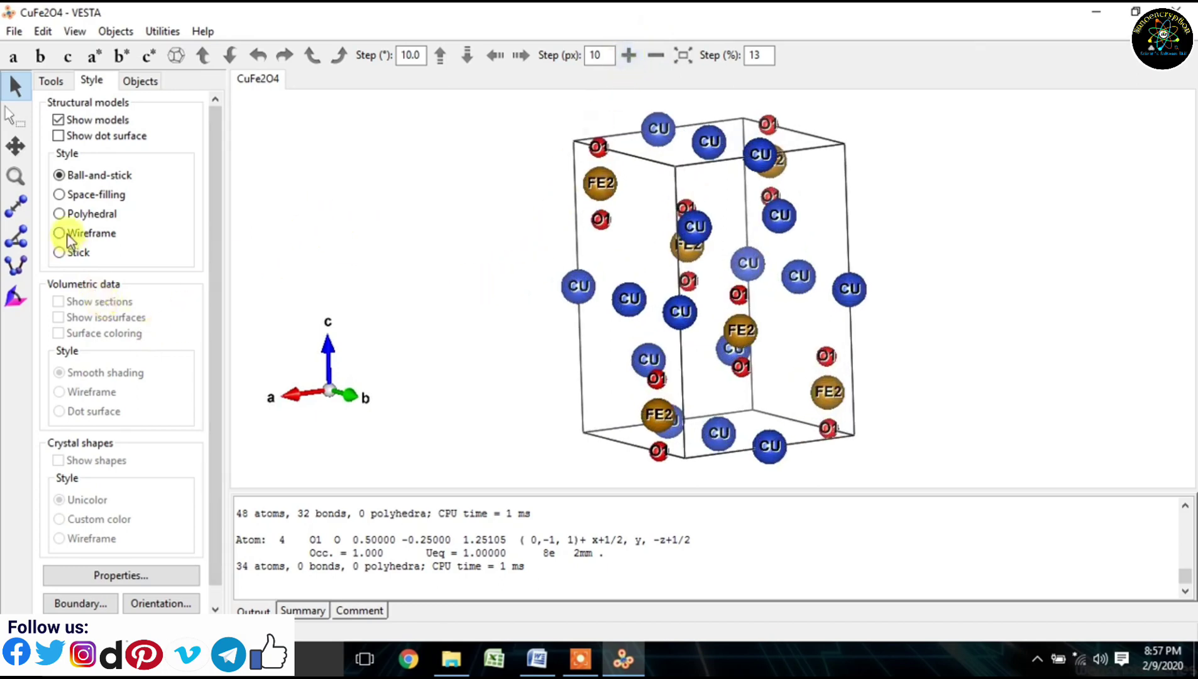
Set the colour of the Cu atoms to bright green (0, 255, 0) in the structure's atom properties.
left_click(133, 574)
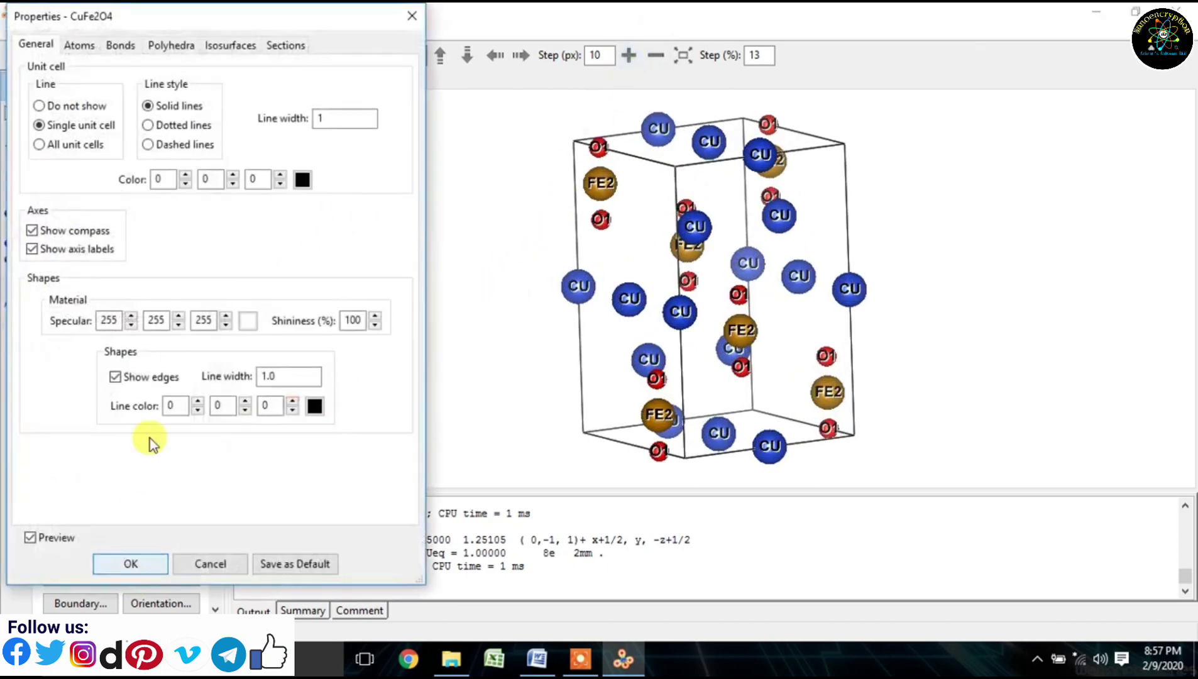
left_click(86, 46)
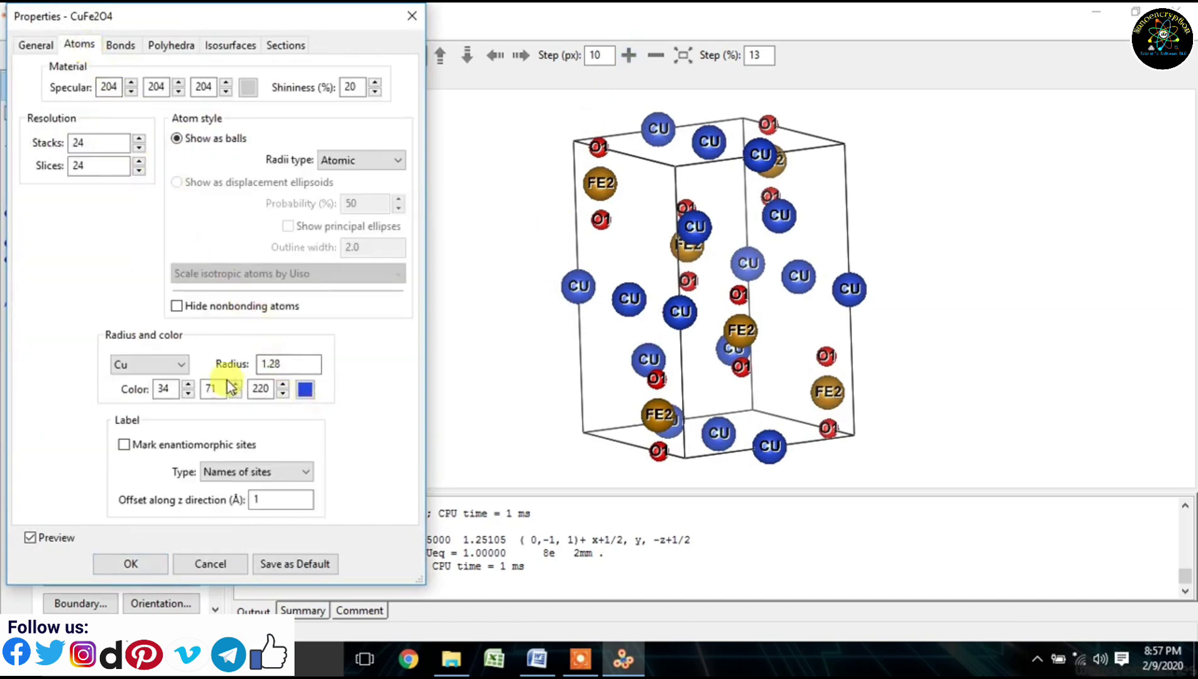
left_click(305, 389)
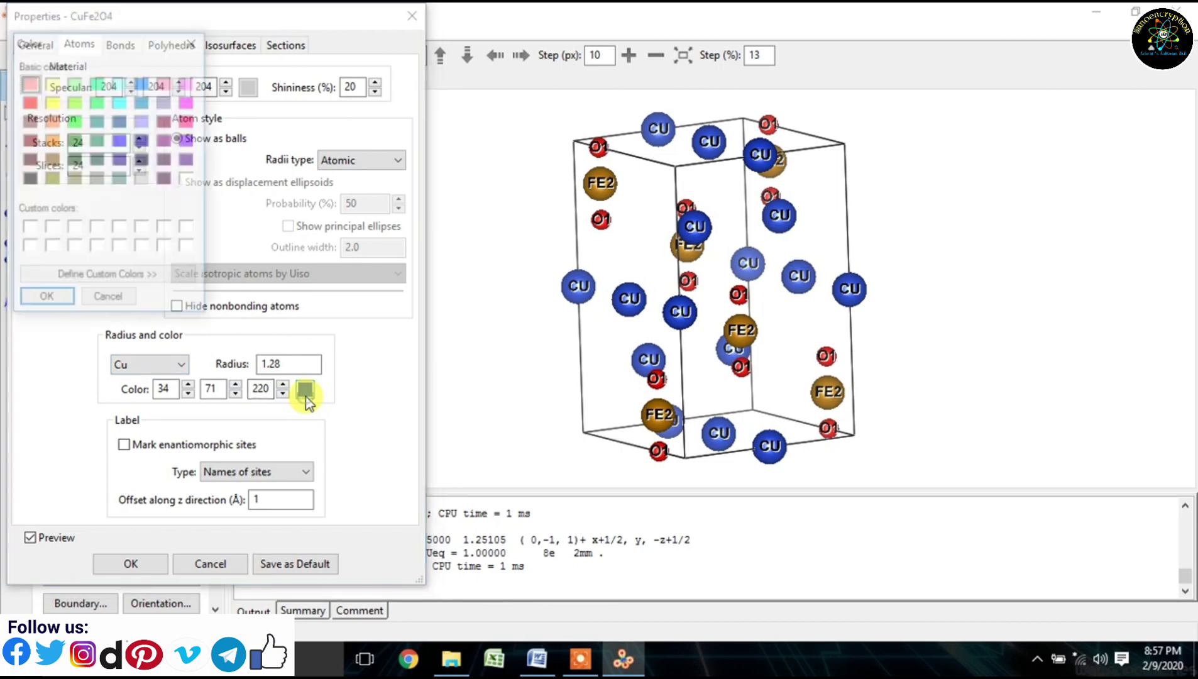
left_click(75, 123)
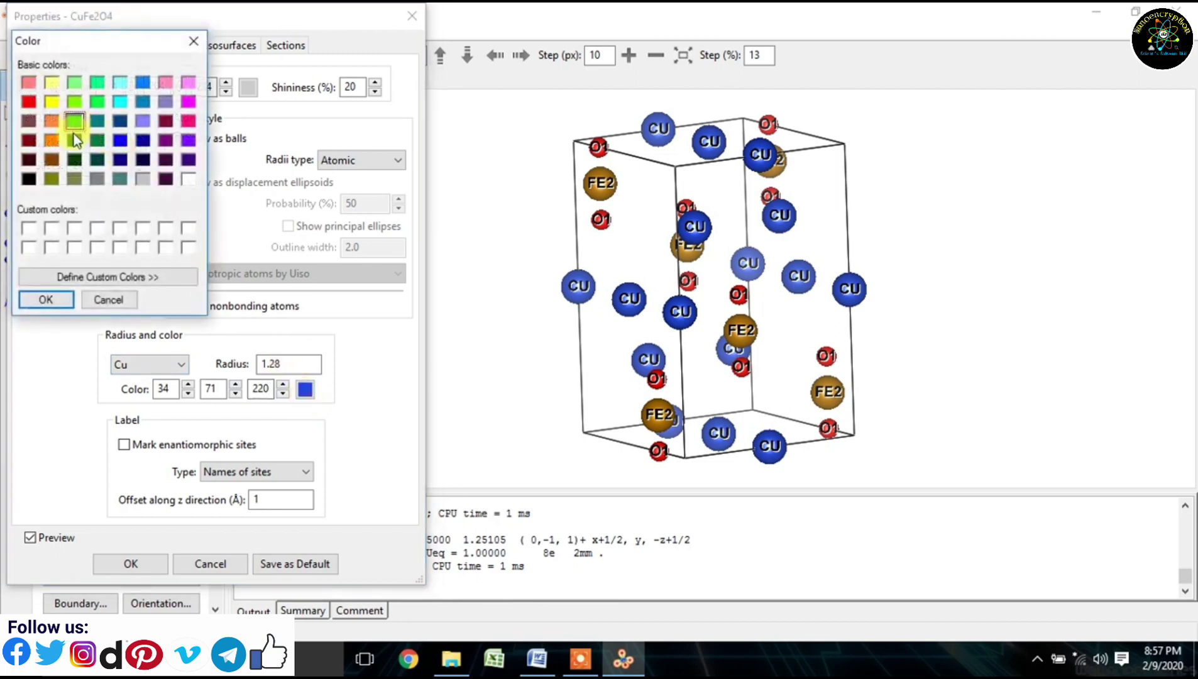
left_click(45, 299)
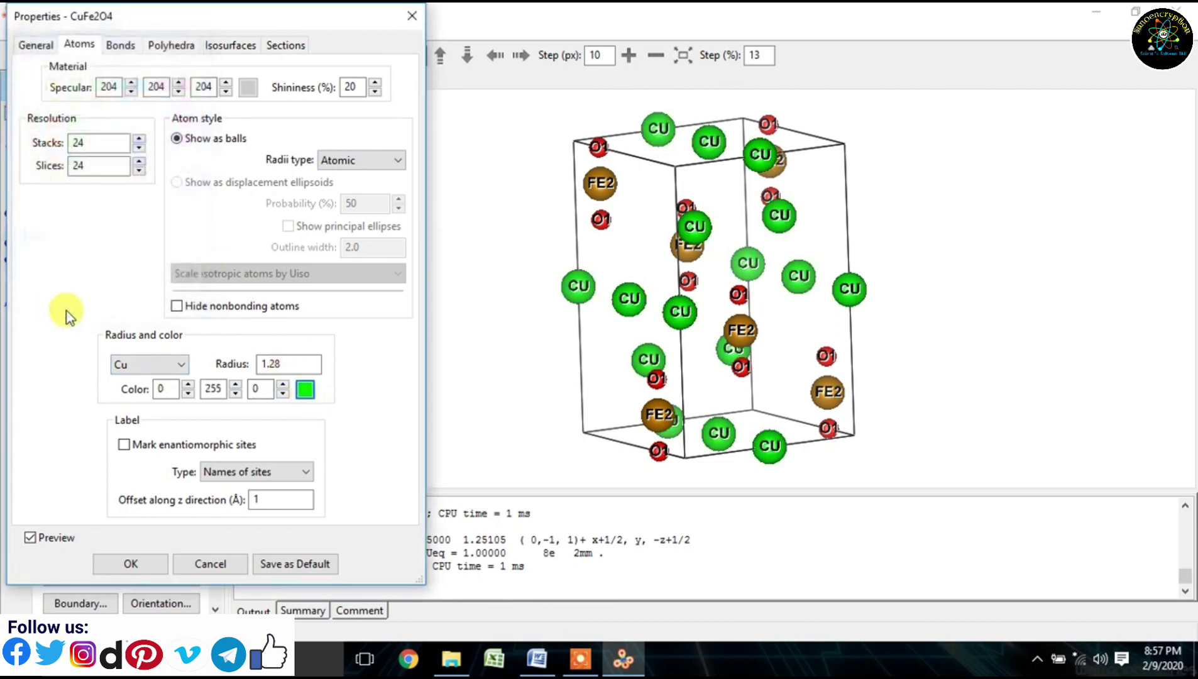
Set the colour of the Fe atoms to blue (0, 0, 255) and confirm the structure's properties.
left_click(170, 368)
left_click(139, 395)
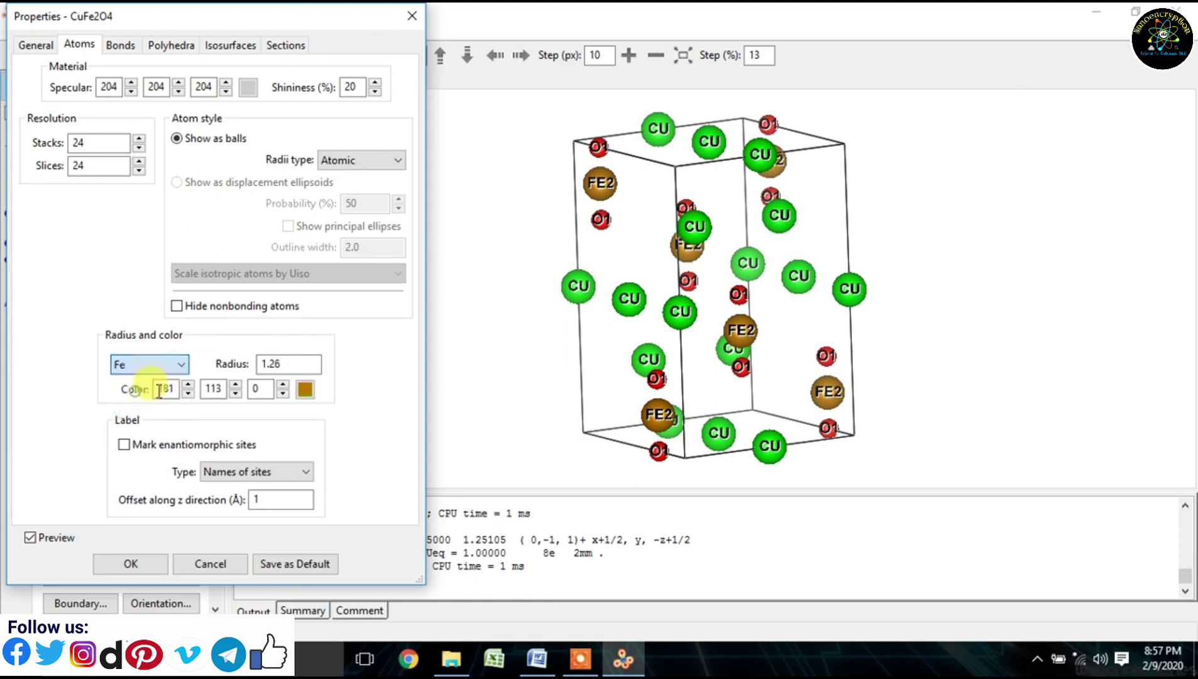
left_click(304, 389)
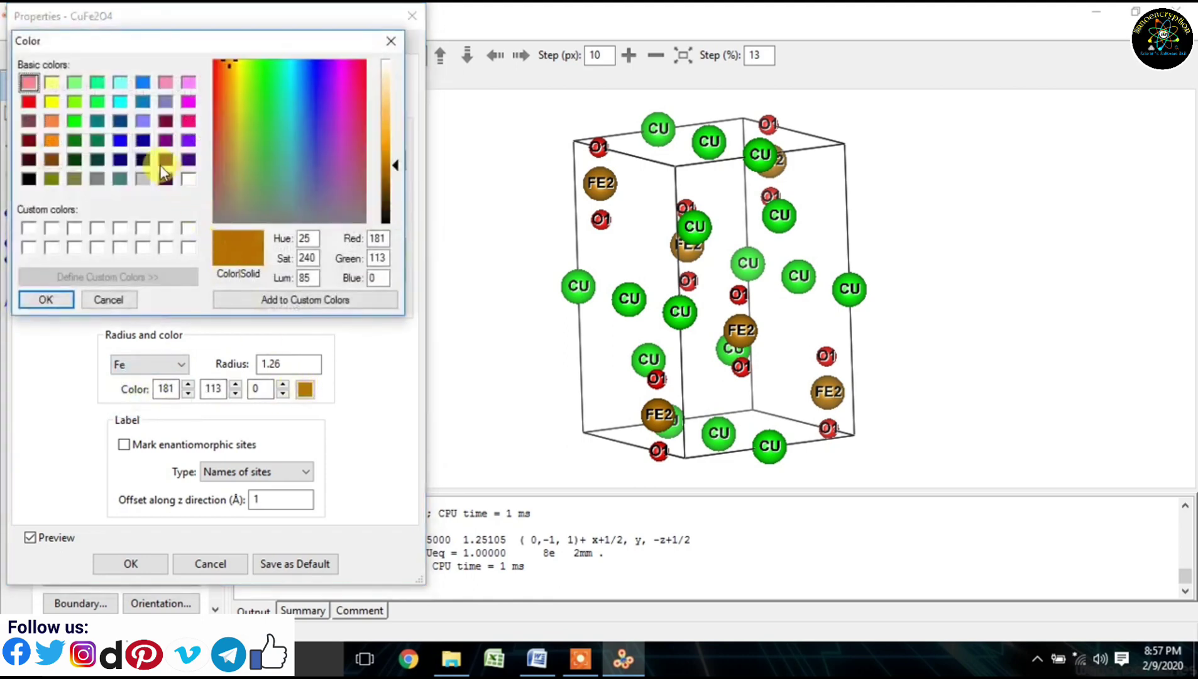
left_click(120, 140)
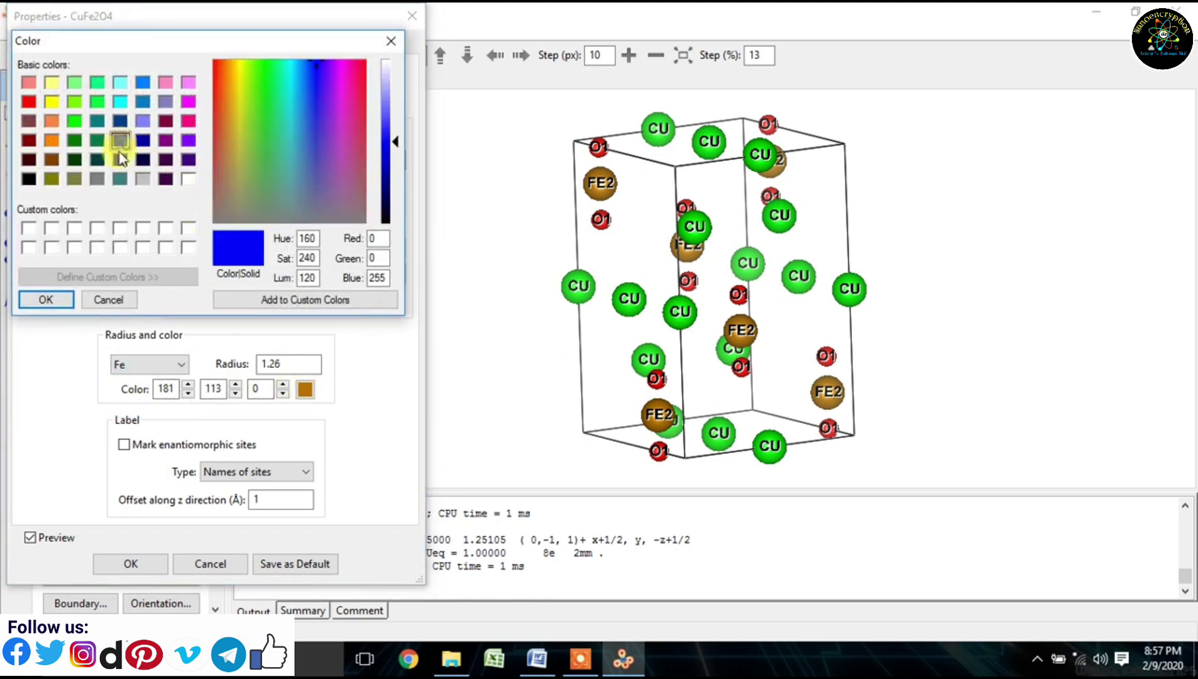
left_click(58, 300)
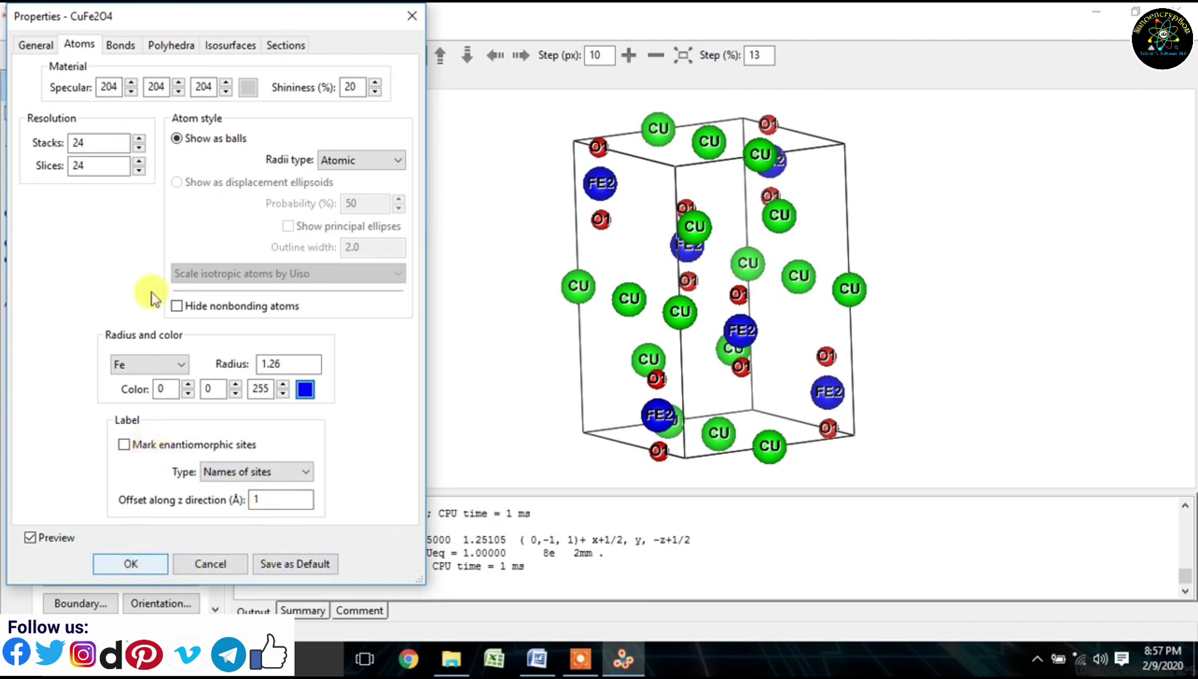
left_click(123, 49)
left_click(174, 48)
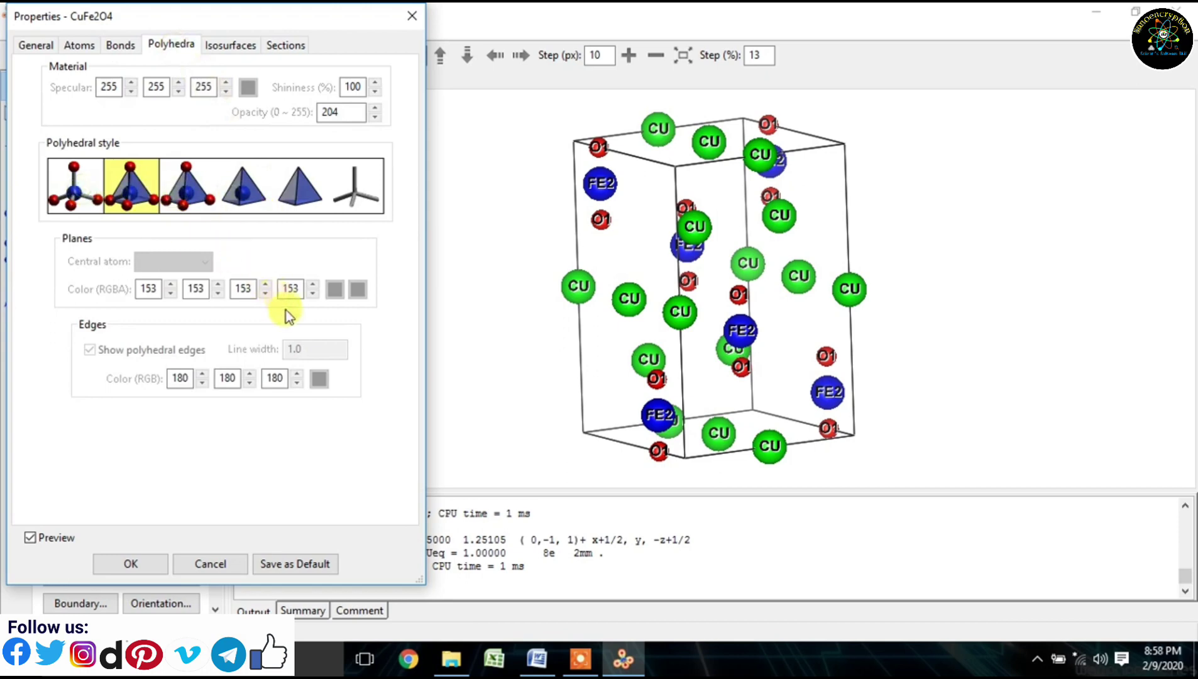
left_click(131, 564)
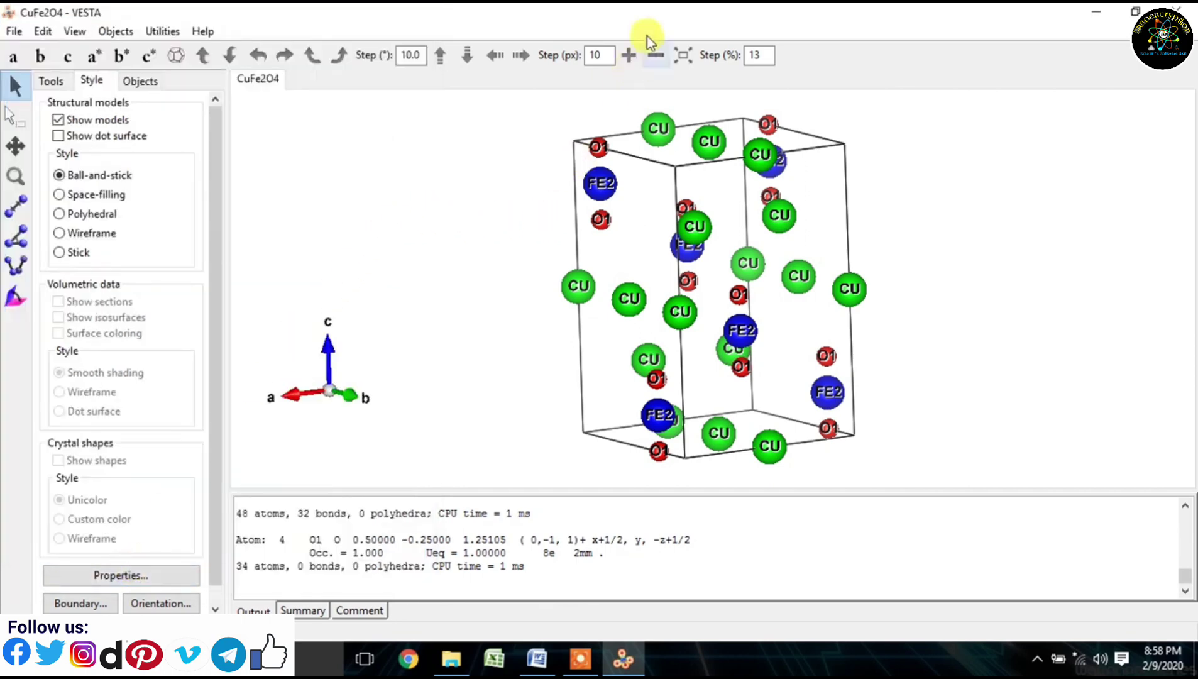
Add a Cu–O entry to the bond settings with a maximum length of 2 Å and apply it.
left_click(655, 55)
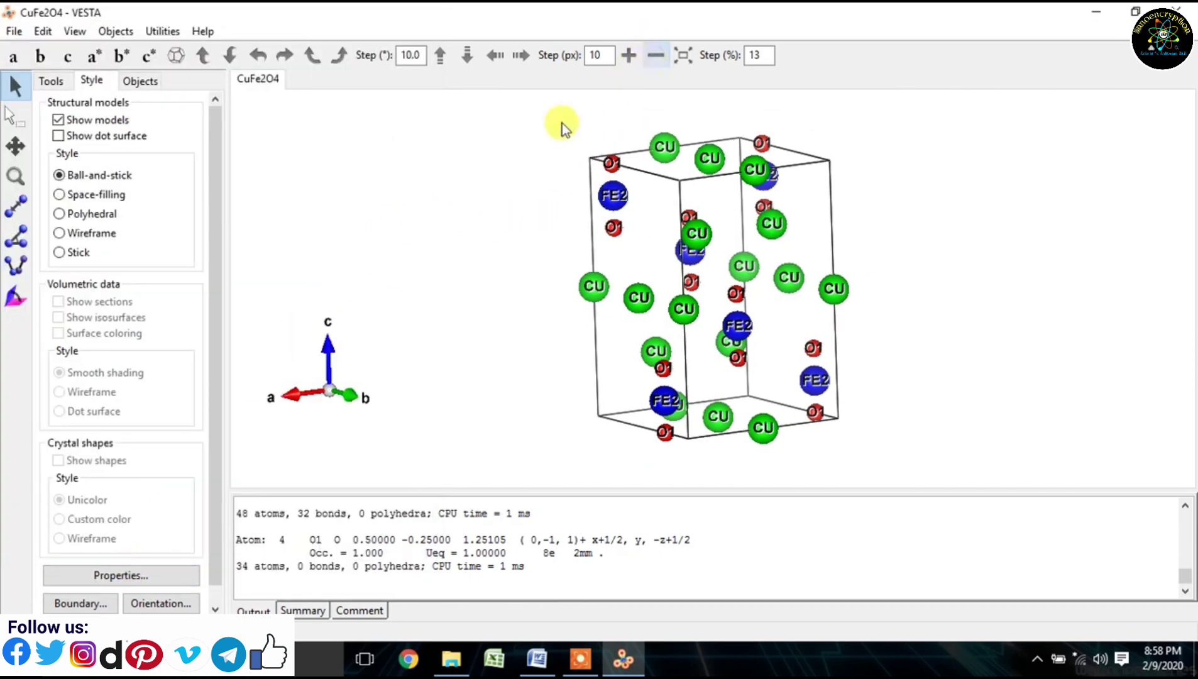
left_click(43, 32)
left_click(76, 116)
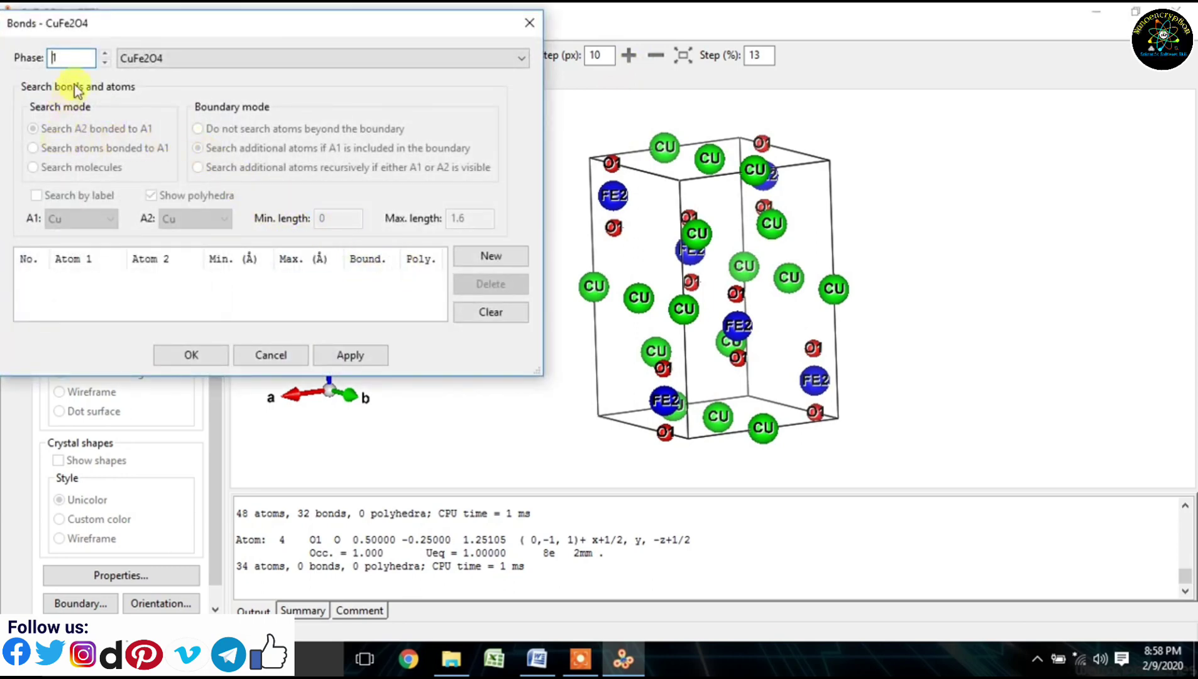
left_click(480, 259)
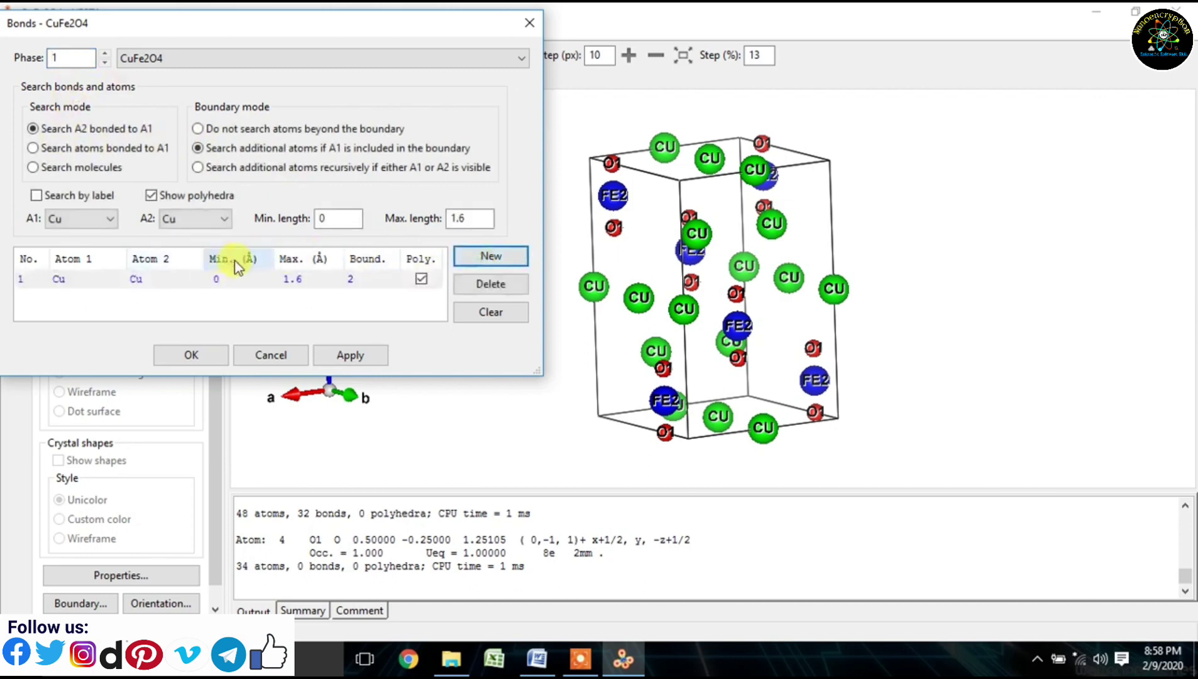
left_click(211, 225)
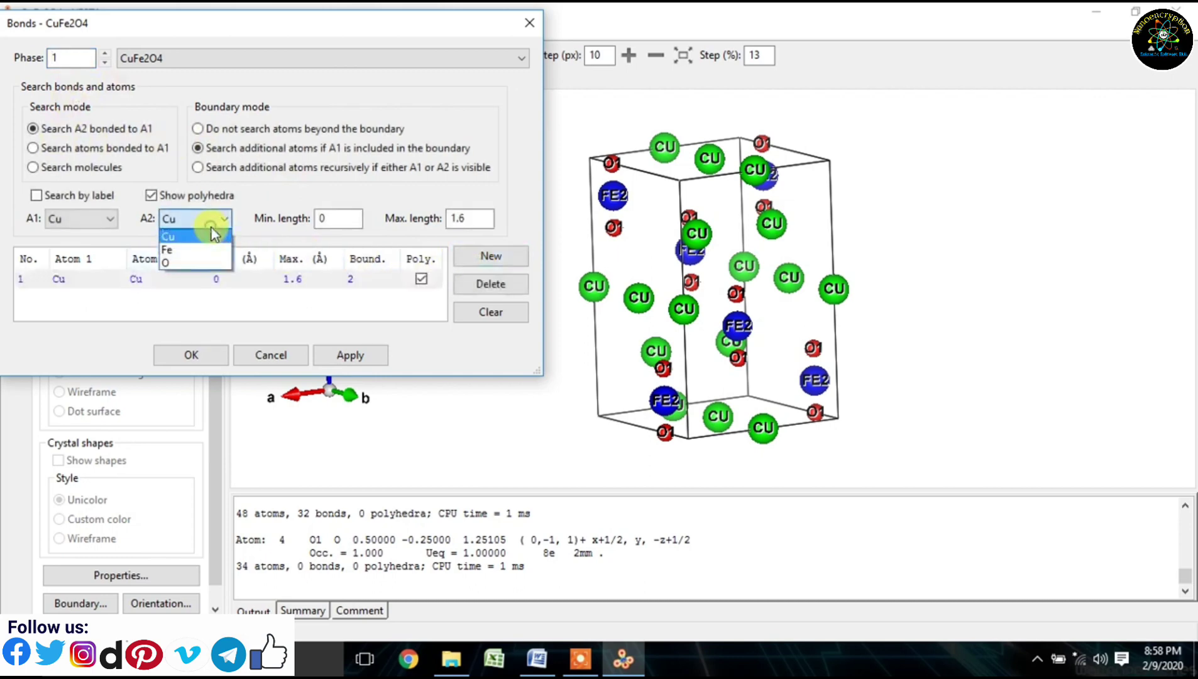
left_click(205, 262)
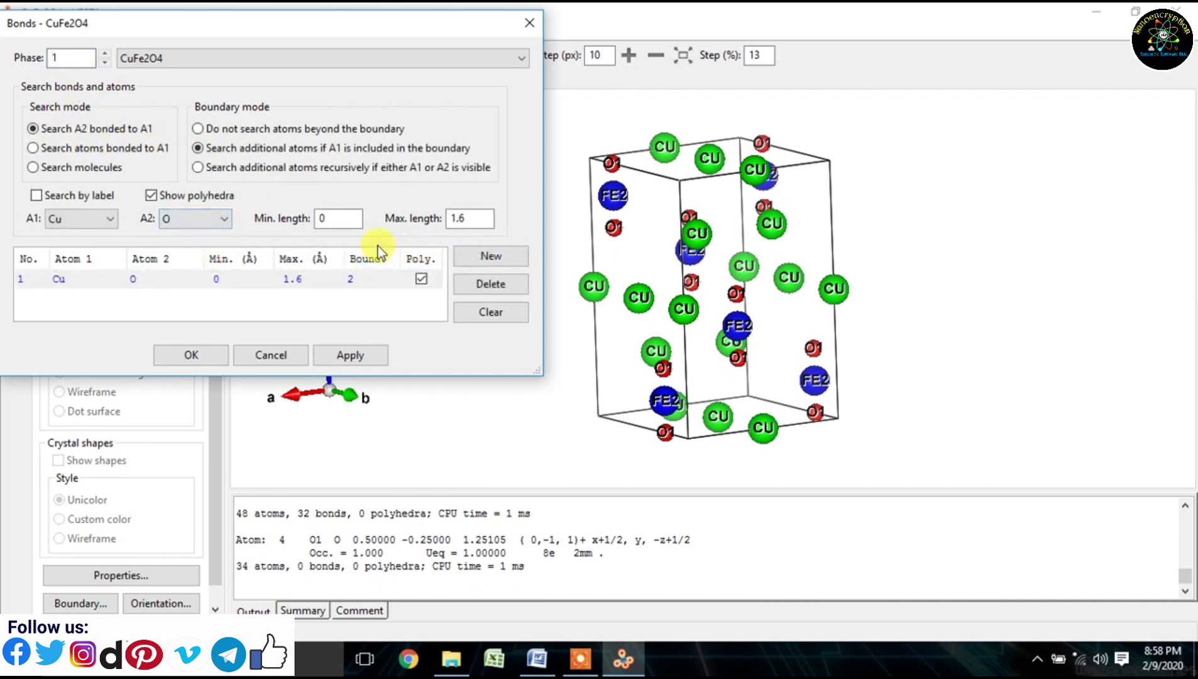
left_click_drag(483, 219, 447, 218)
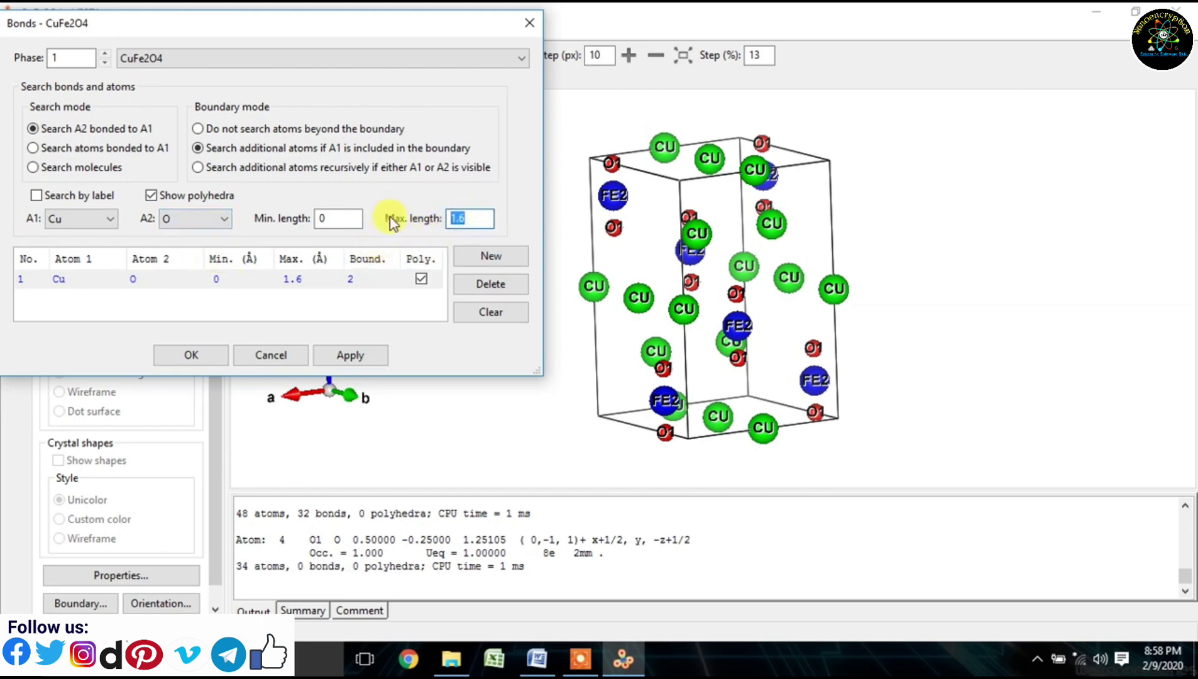
type("2")
left_click(374, 359)
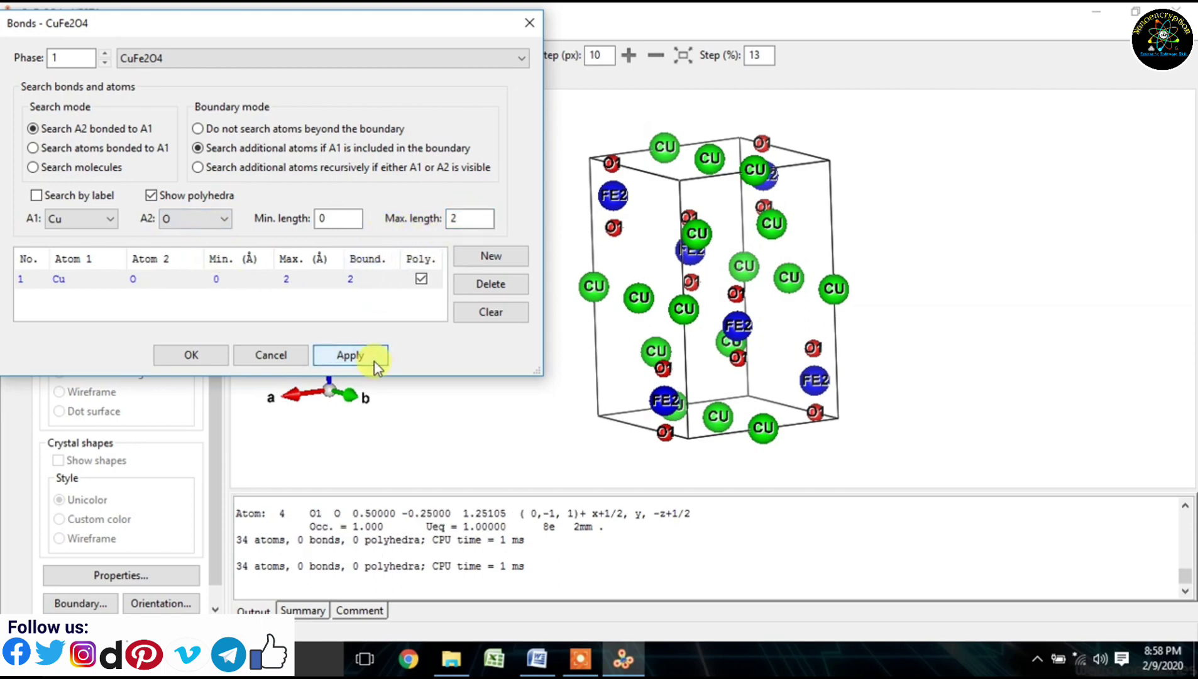
Set the maximum length of the Cu–O bond entry to 3 Å and apply it.
left_click(461, 221)
type("3")
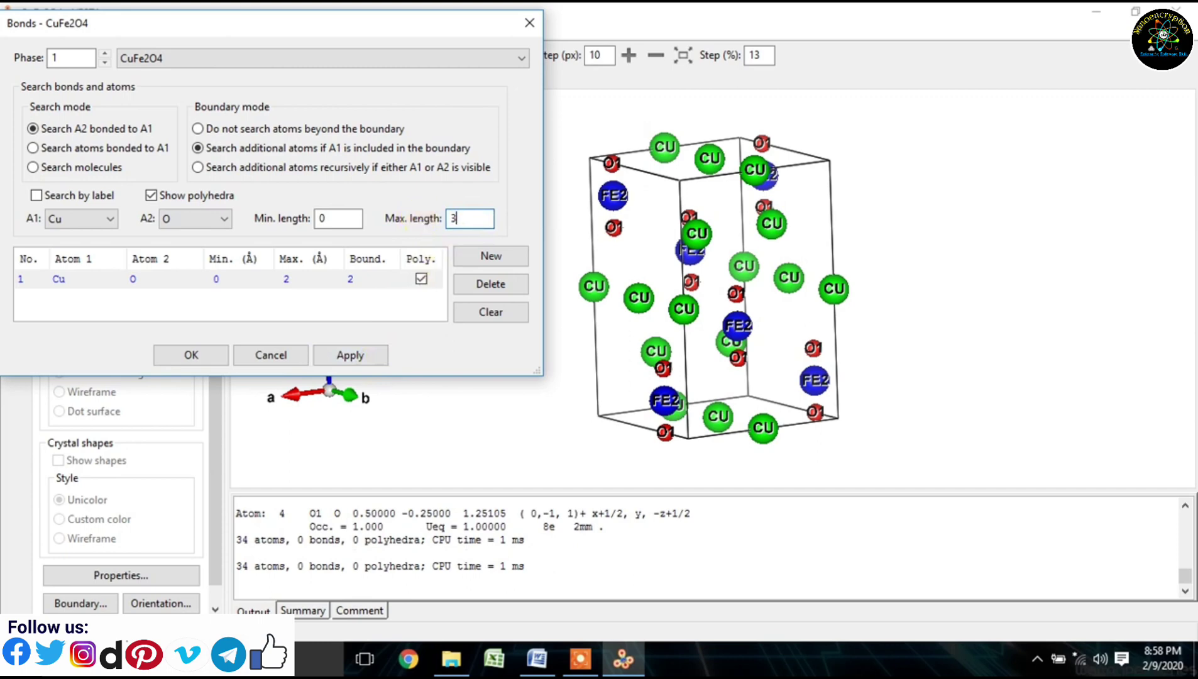
left_click(362, 359)
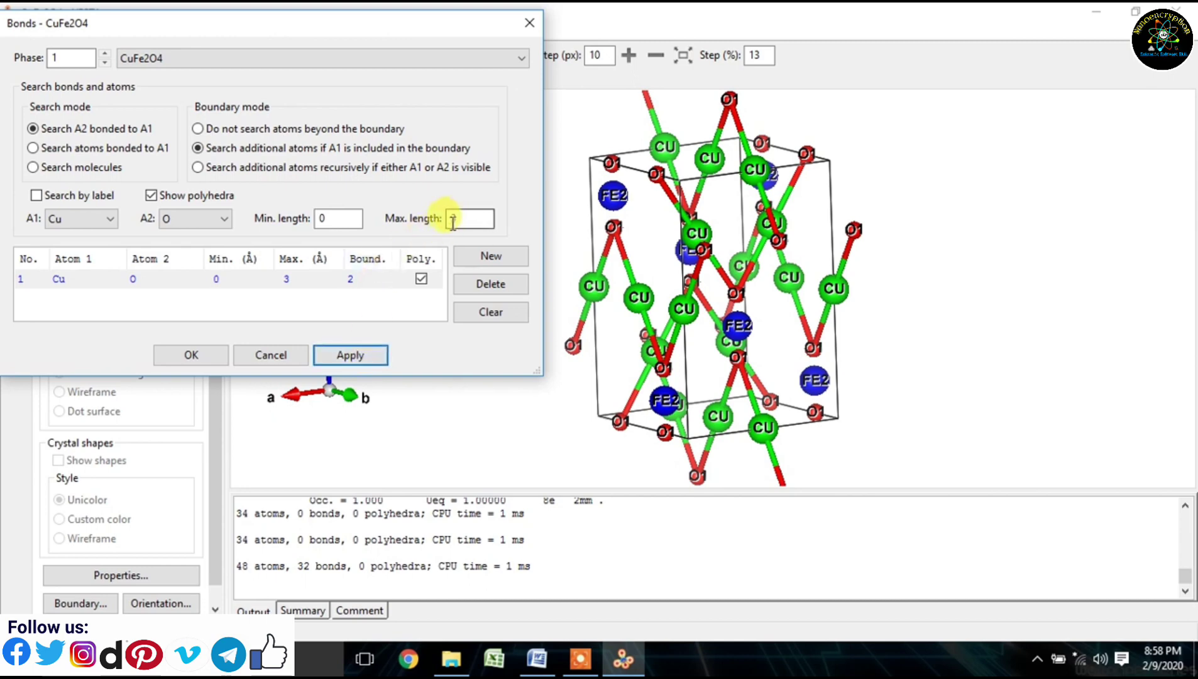
Change the bond entry to Cu–Fe, apply it with a maximum length of 3 Å, and reapply it with 4 Å.
left_click(225, 219)
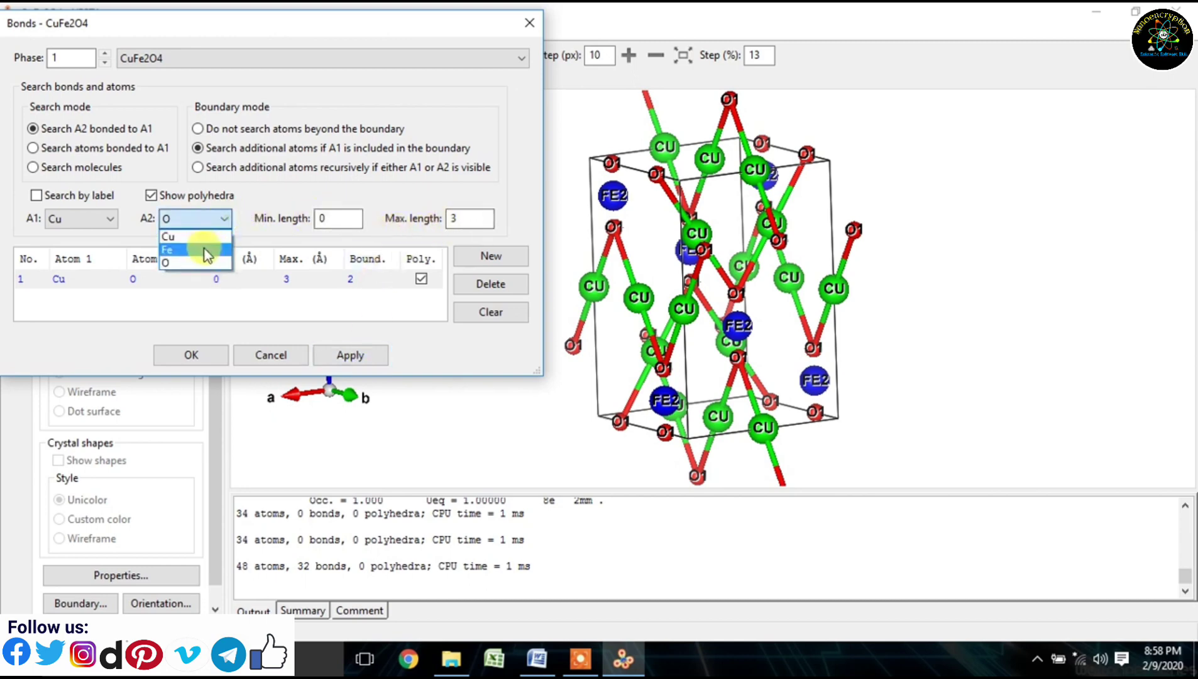
left_click(204, 250)
left_click(334, 355)
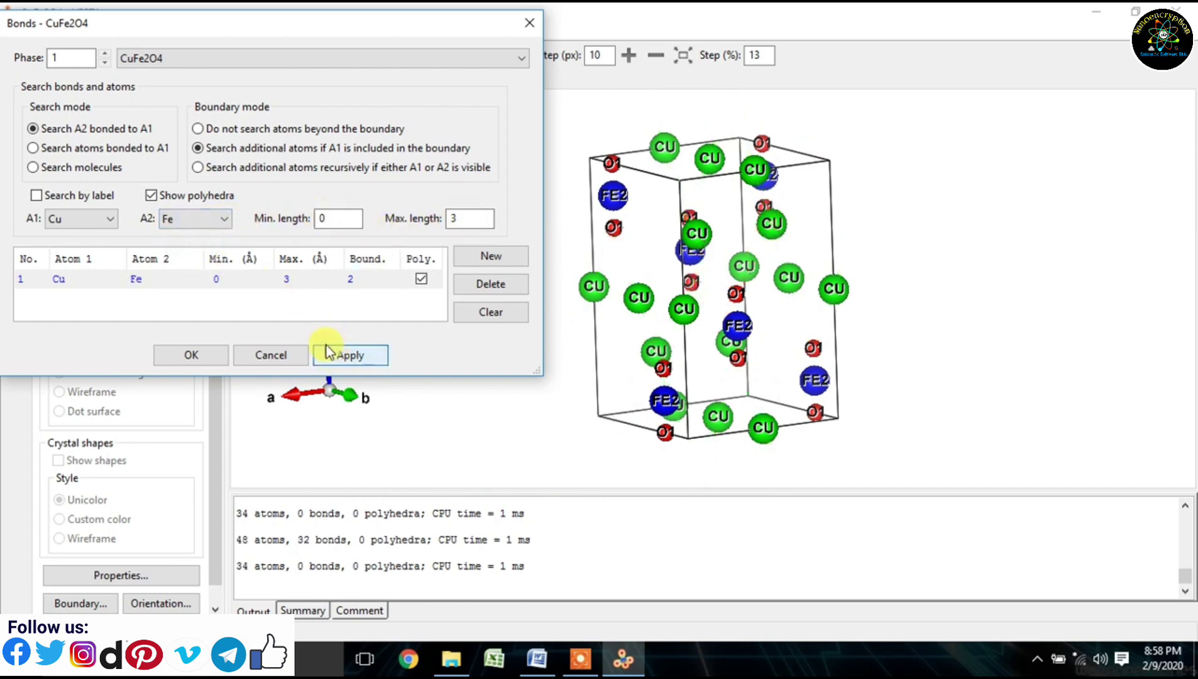
left_click(355, 356)
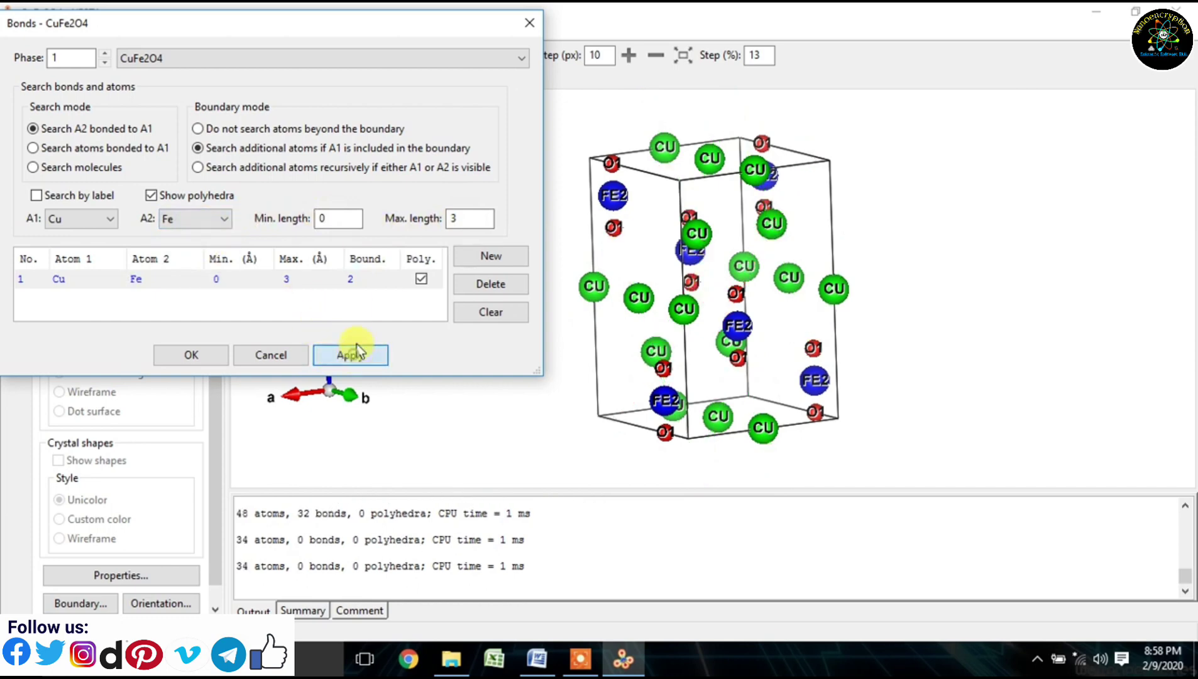
double_click(467, 218)
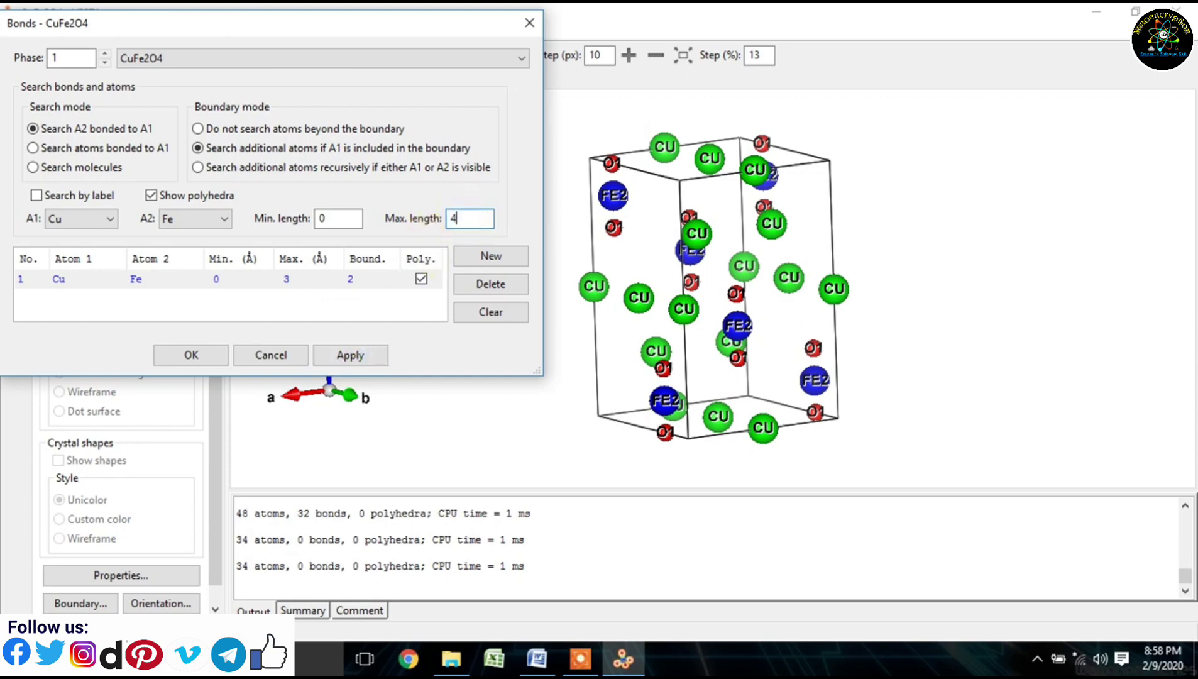
left_click(357, 355)
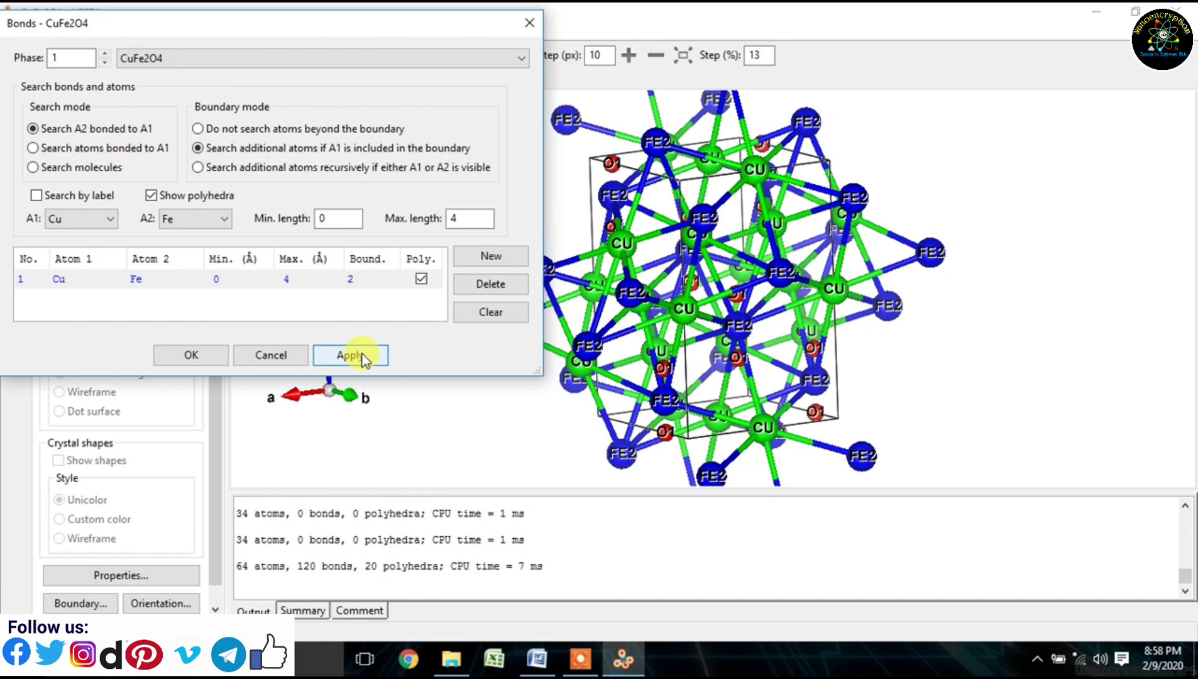
Change the Cu–Fe bond entry back to Cu–O with a maximum length of 2 Å and apply it.
left_click(217, 223)
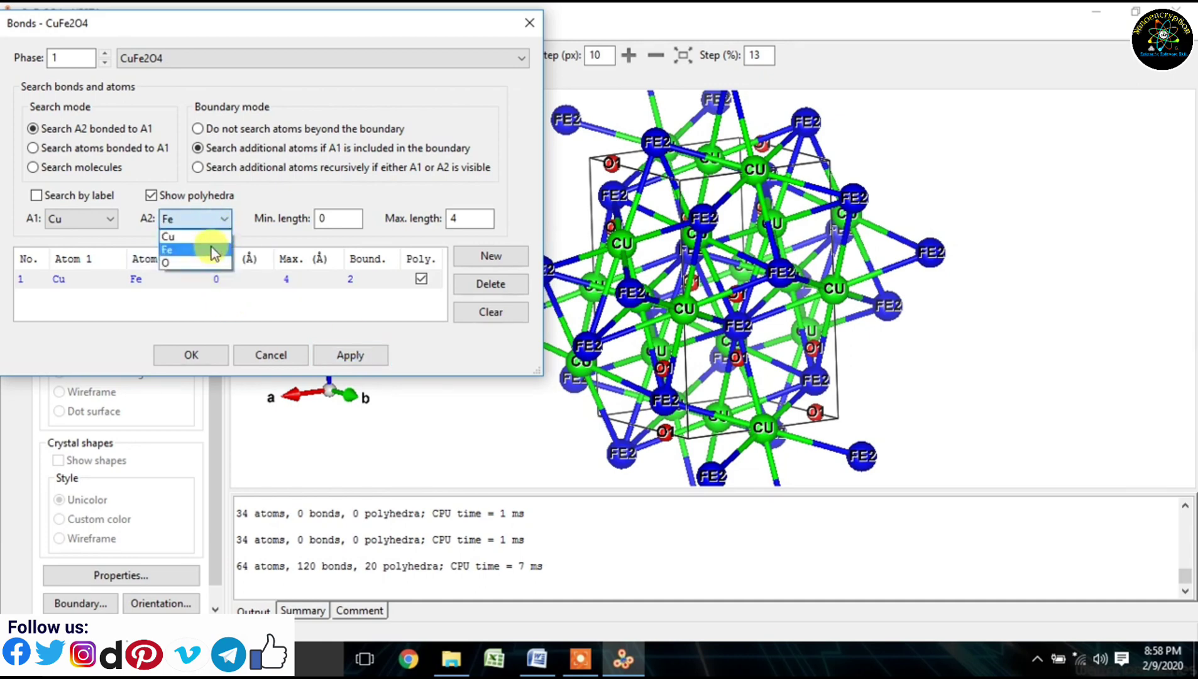
left_click(196, 261)
double_click(462, 220)
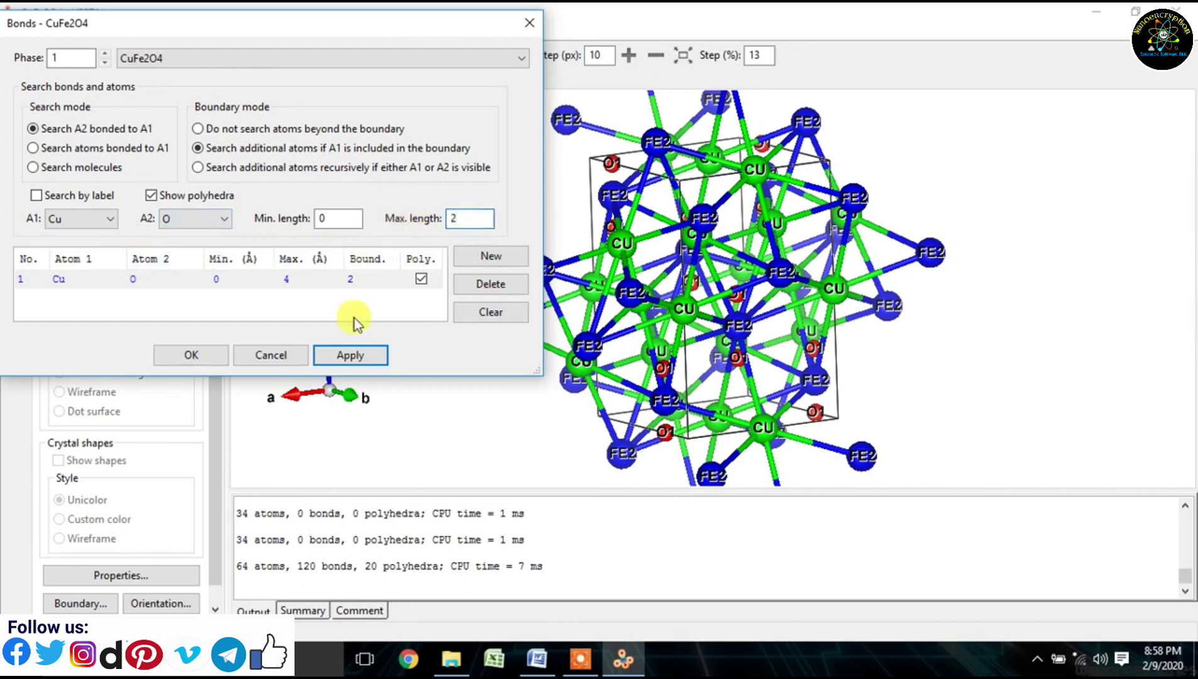
type("2")
left_click(354, 354)
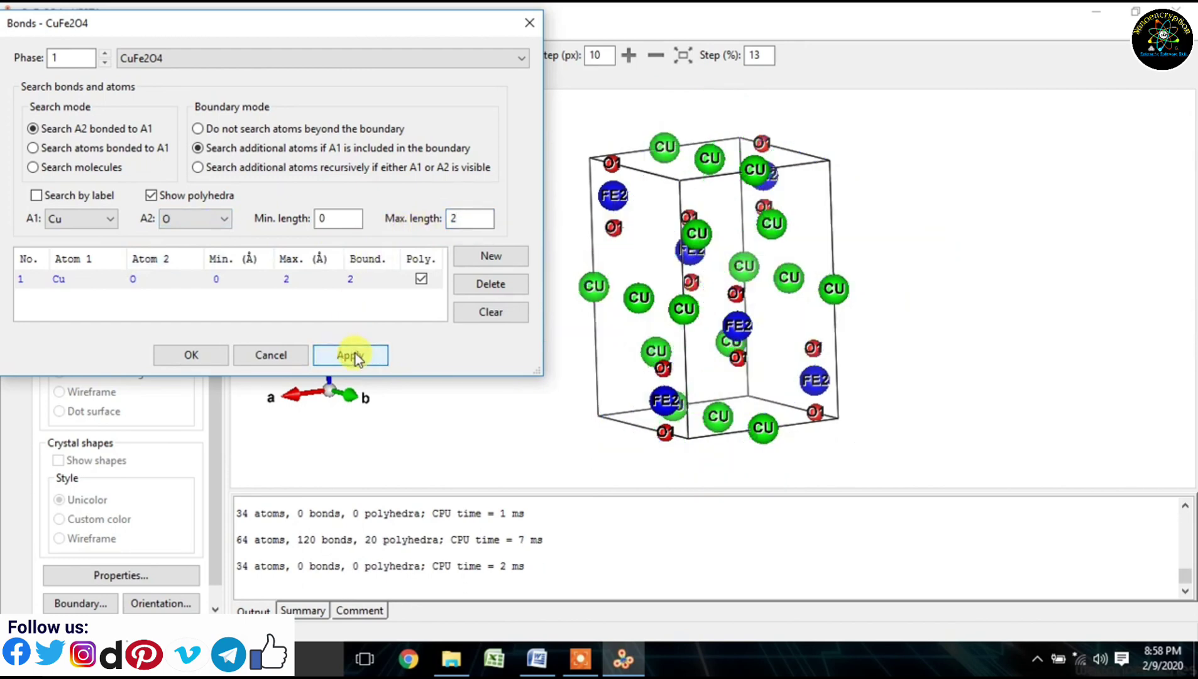
Add a second bond entry for Cu–Fe with a maximum length of 4 Å and apply it.
left_click(490, 257)
left_click(224, 223)
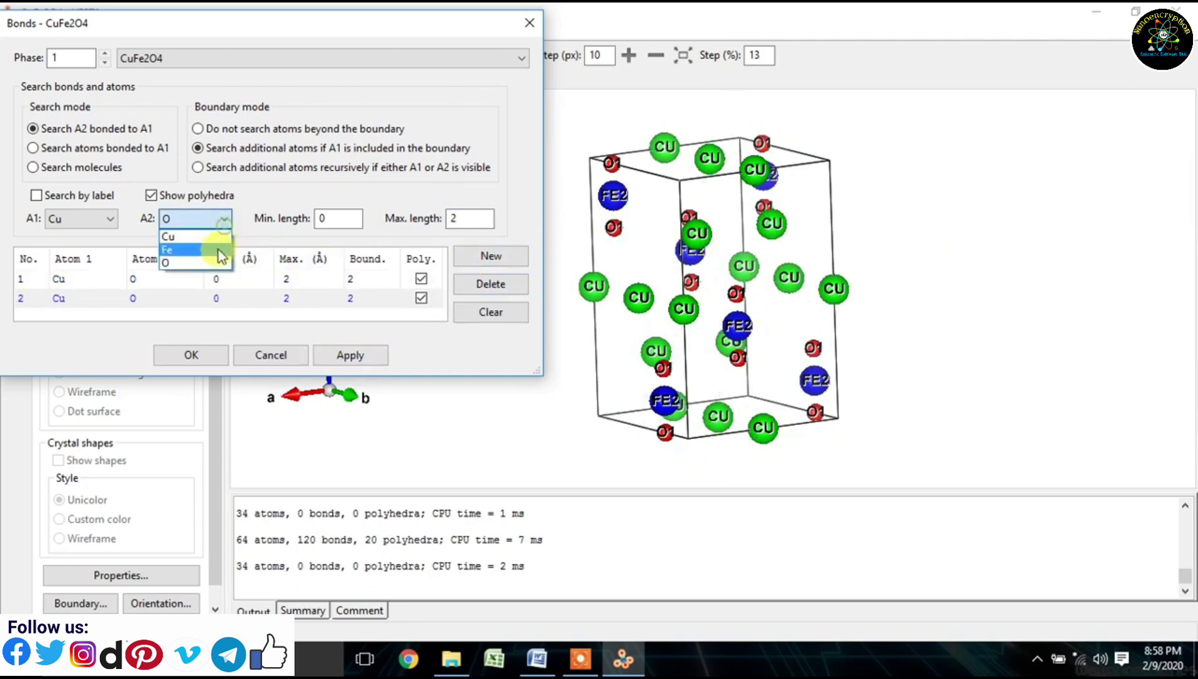
left_click(217, 251)
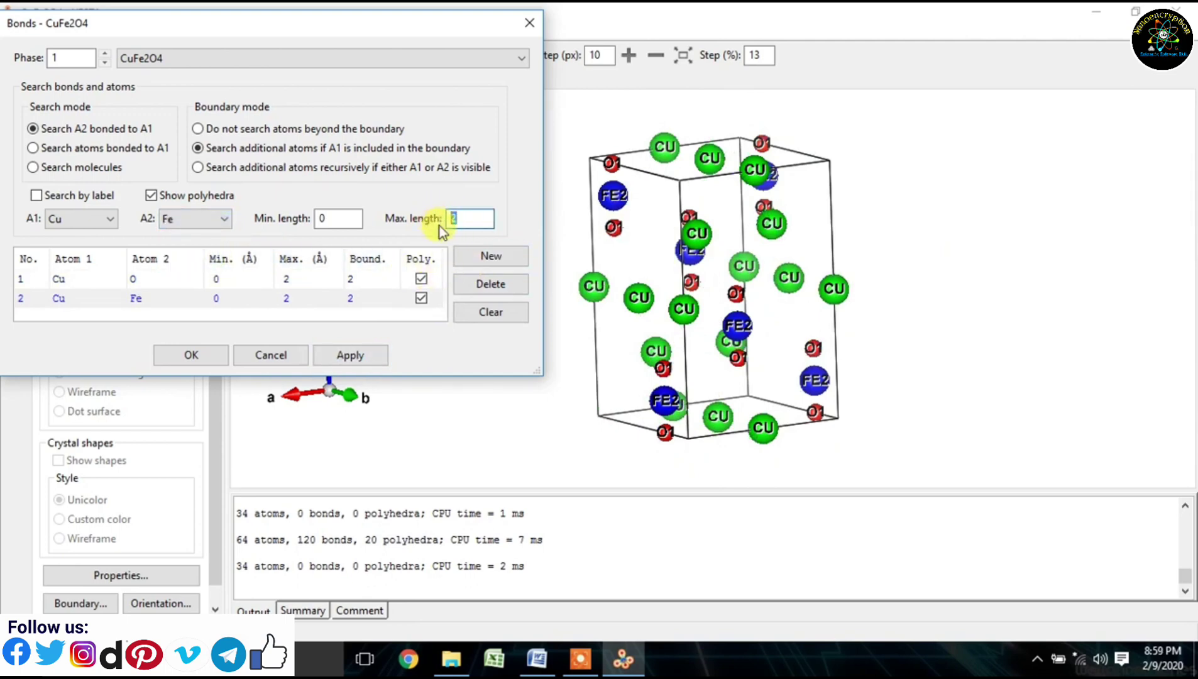
type("3")
key("BackSpace")
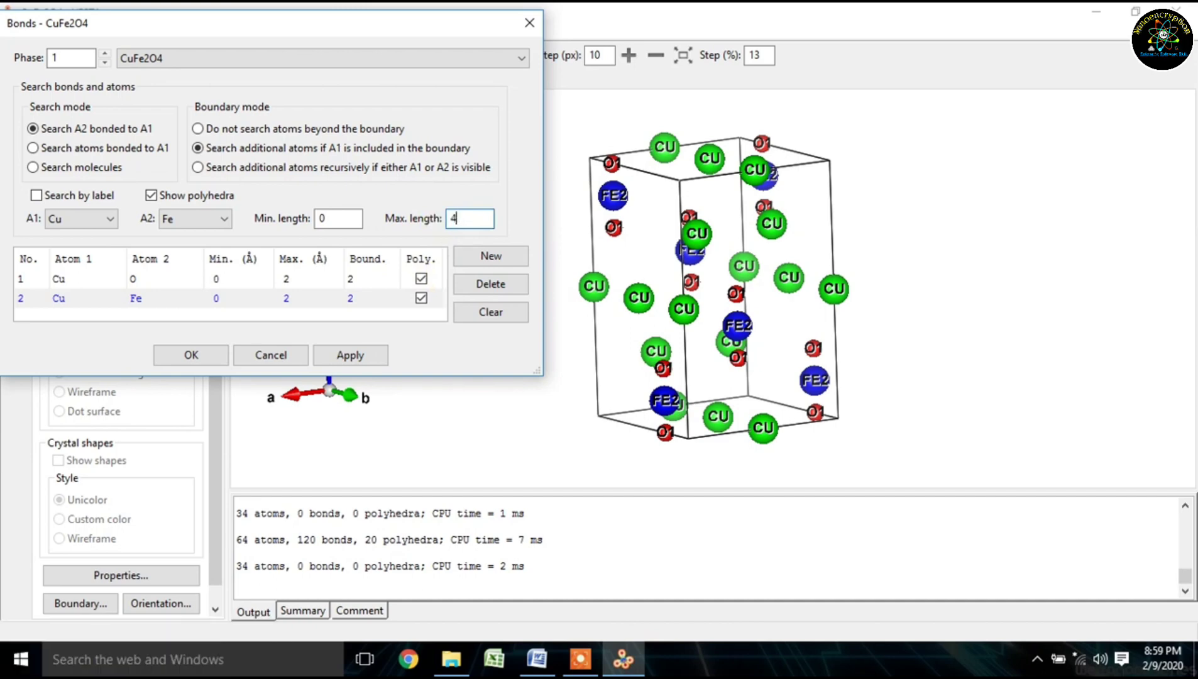
left_click(369, 356)
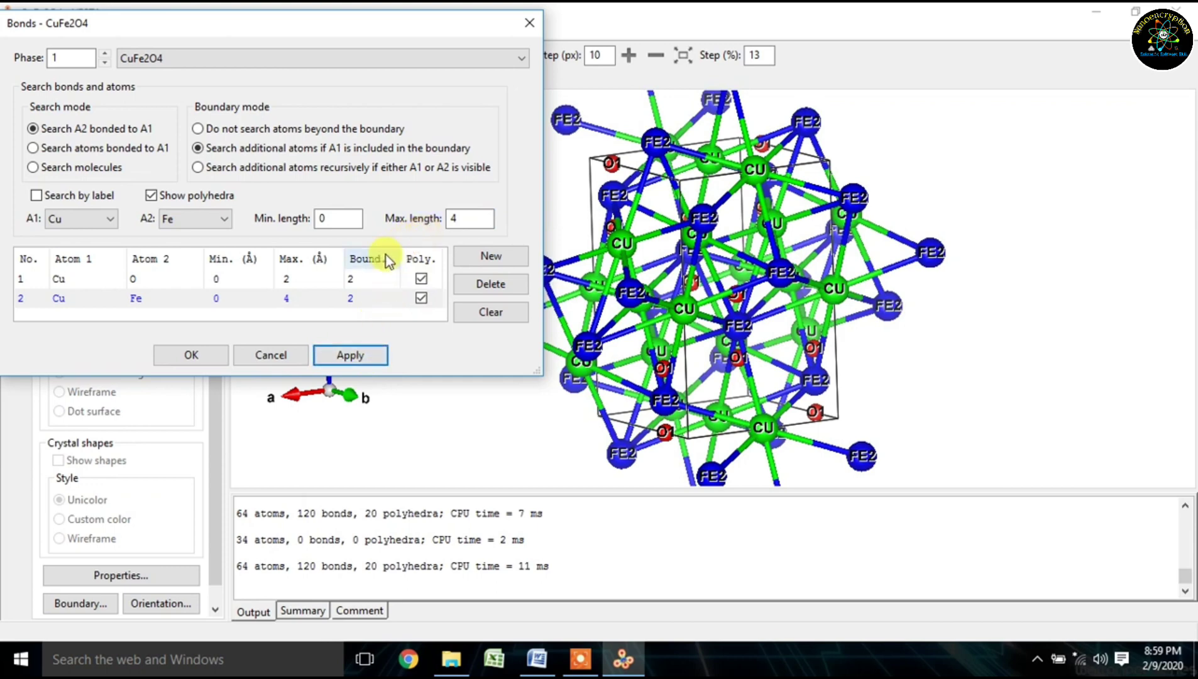
Set the Cu–O entry's maximum length to 3 Å, apply it and confirm the bond settings.
left_click(299, 279)
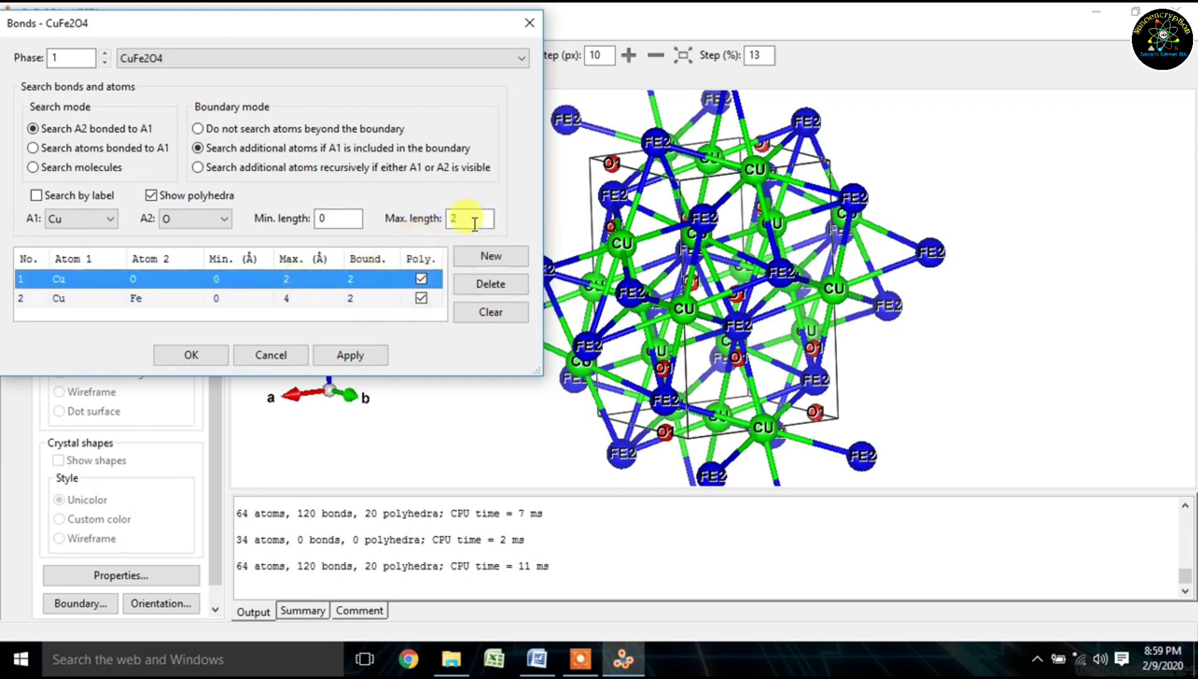
left_click(452, 219)
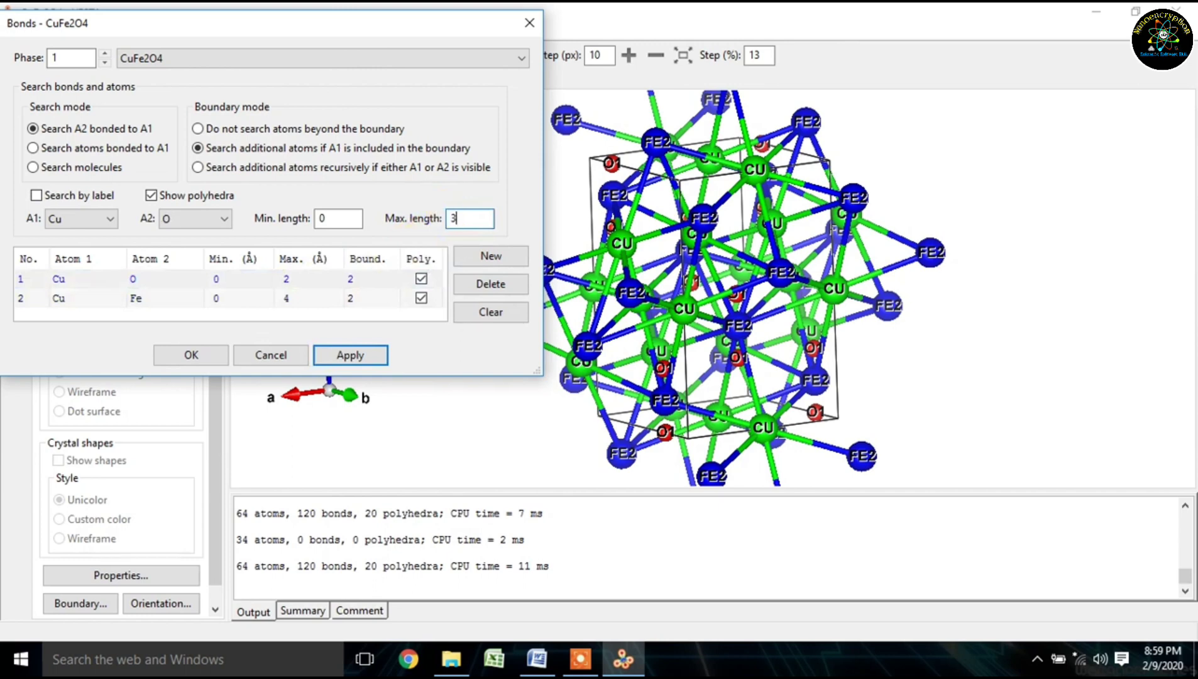
left_click(368, 356)
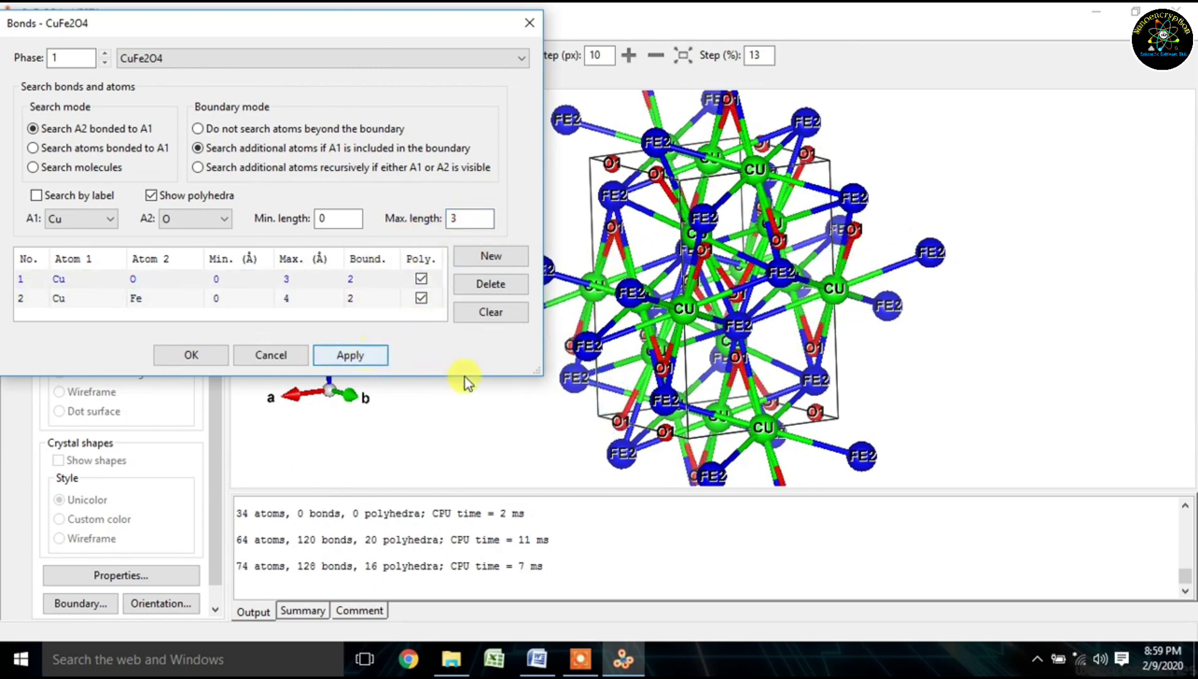
left_click(192, 353)
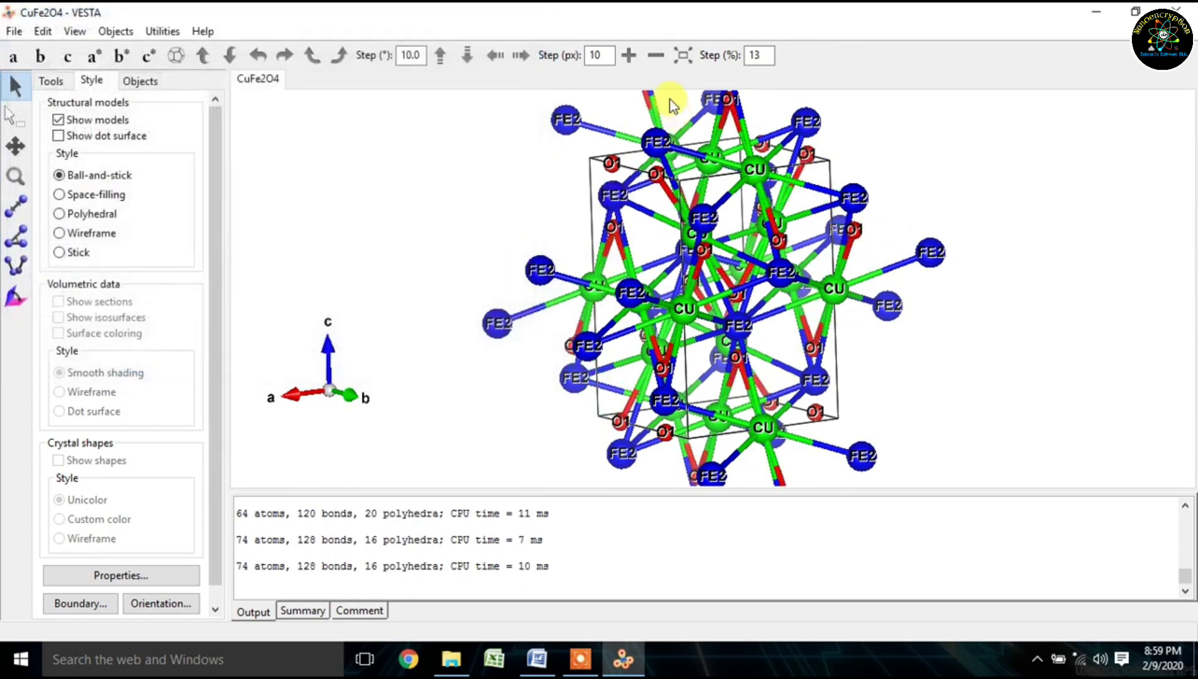
Display the structure in the Polyhedral style and view it along the a axis.
left_click(651, 56)
left_click(651, 56)
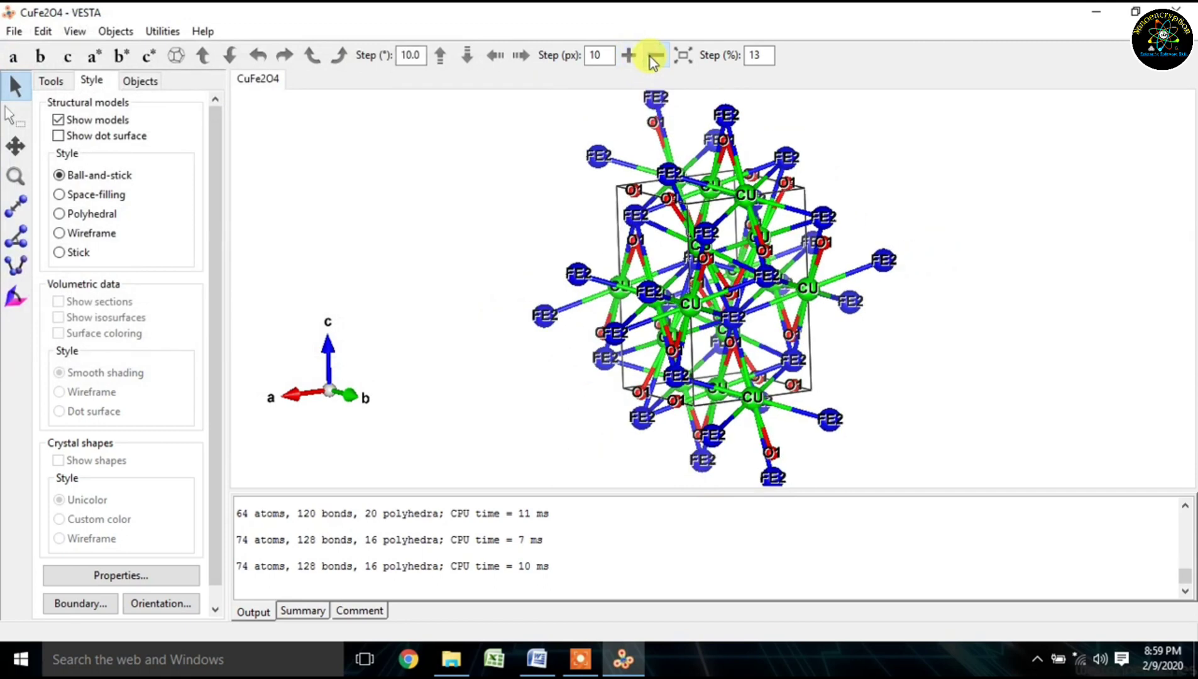
left_click(651, 56)
left_click_drag(680, 254, 674, 255)
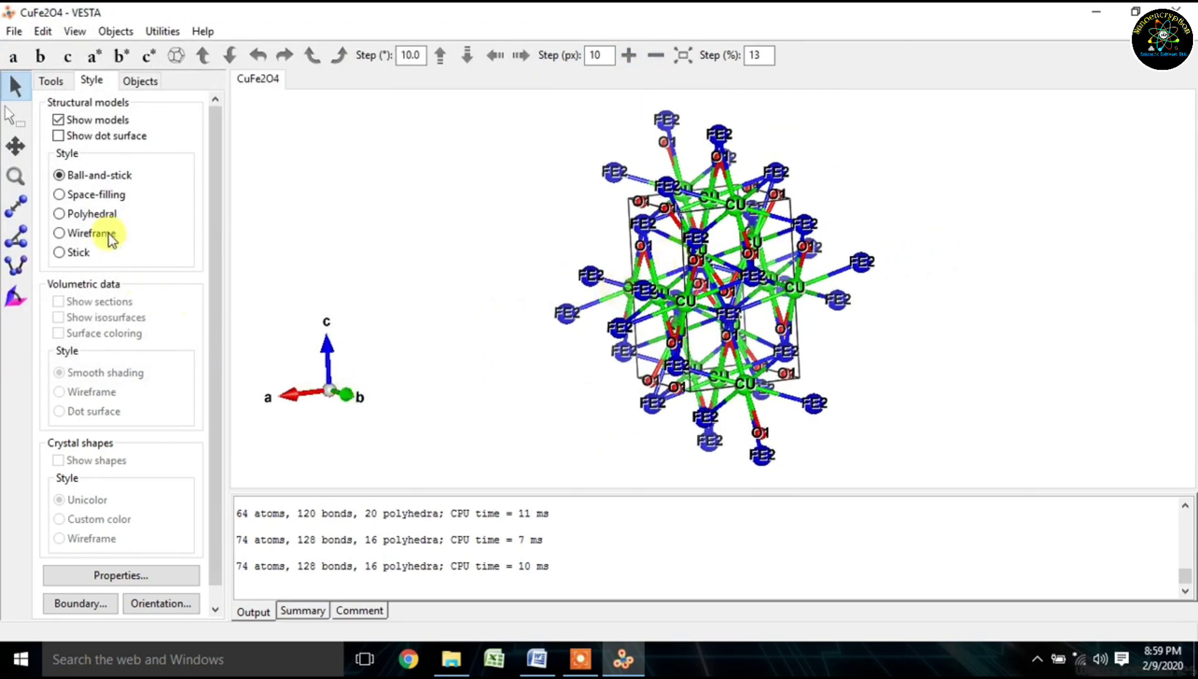
left_click(94, 213)
left_click_drag(471, 270, 479, 220)
left_click(25, 59)
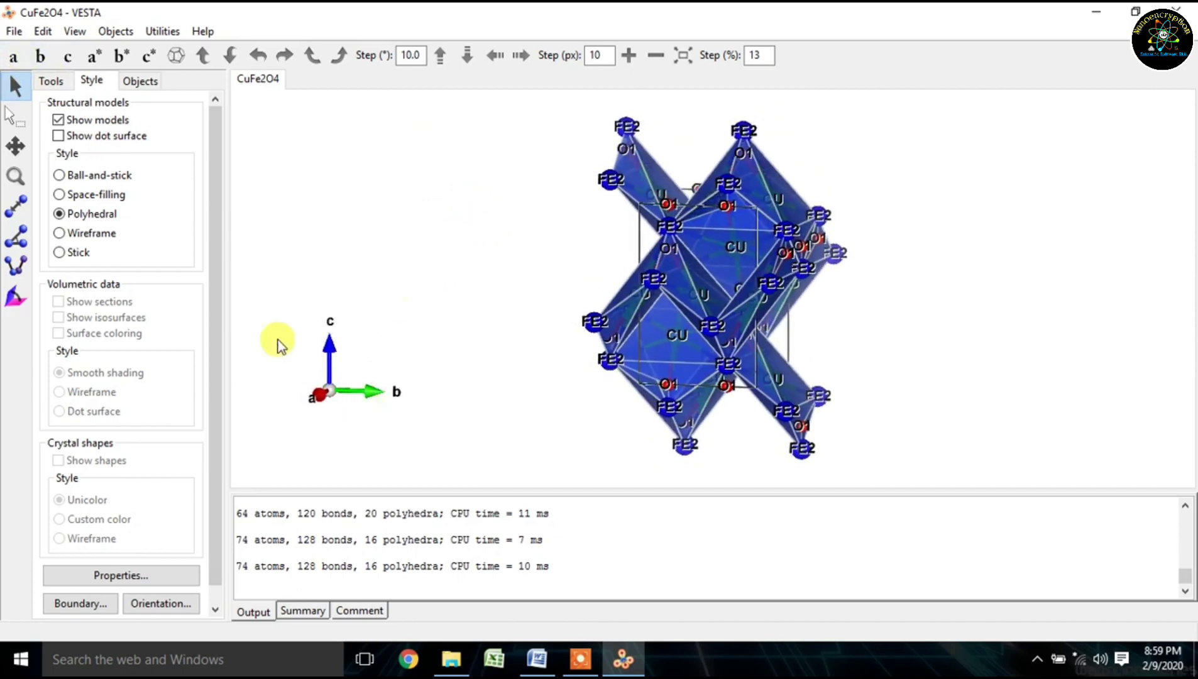
Recolour the planes of the Cu-centred polyhedra bright green (RGB 0, 255, 0).
left_click(117, 578)
left_click(172, 46)
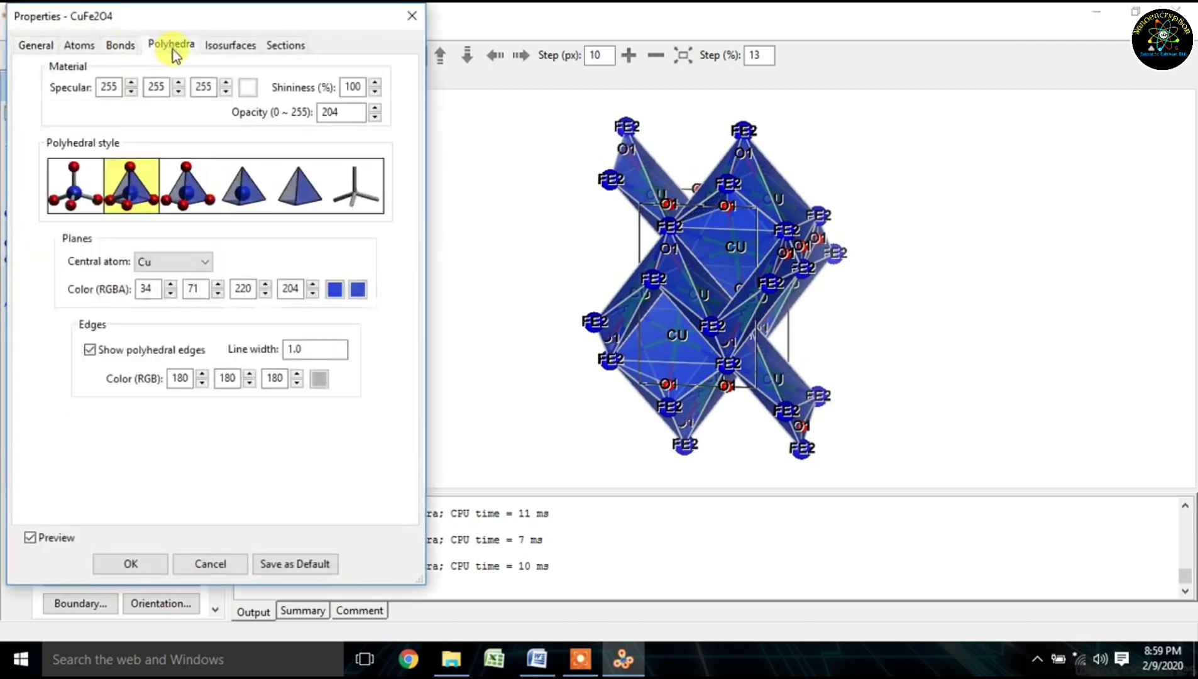
left_click(334, 289)
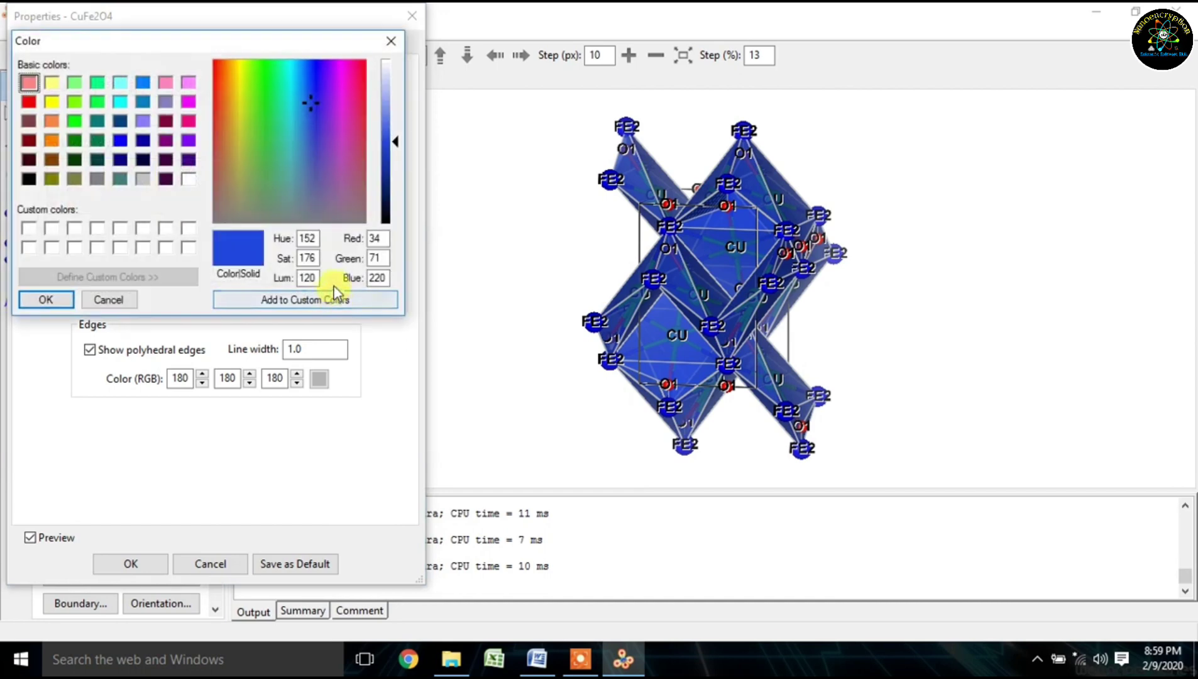
left_click(78, 141)
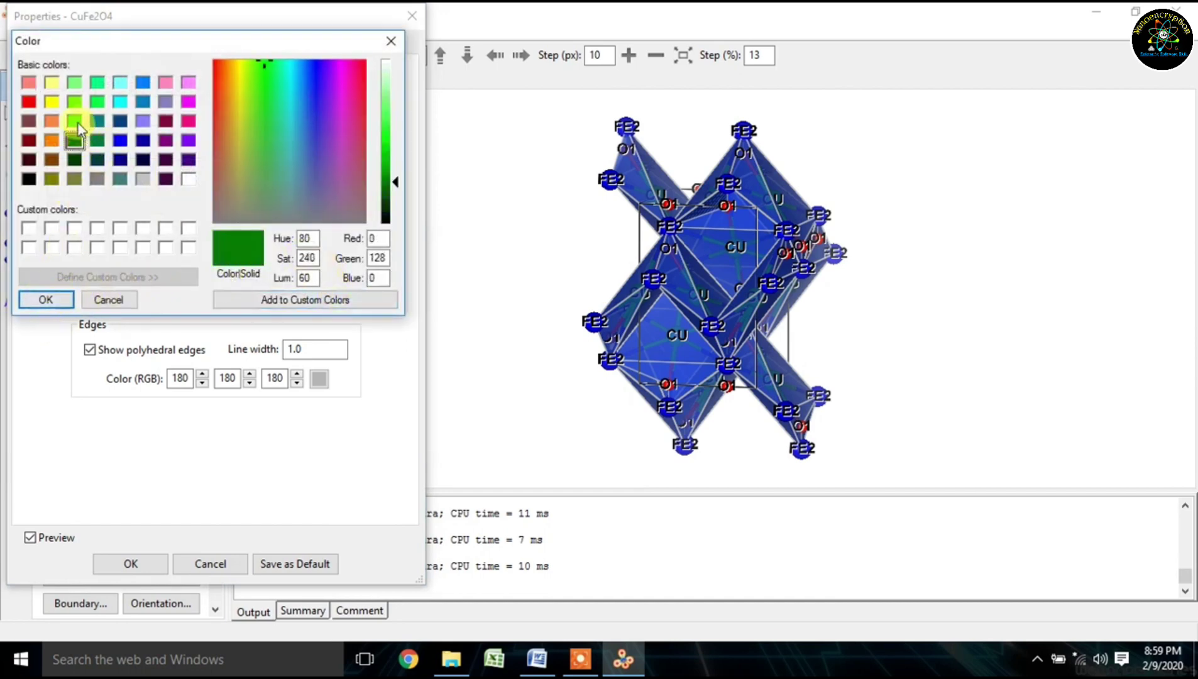
left_click(76, 121)
left_click(46, 299)
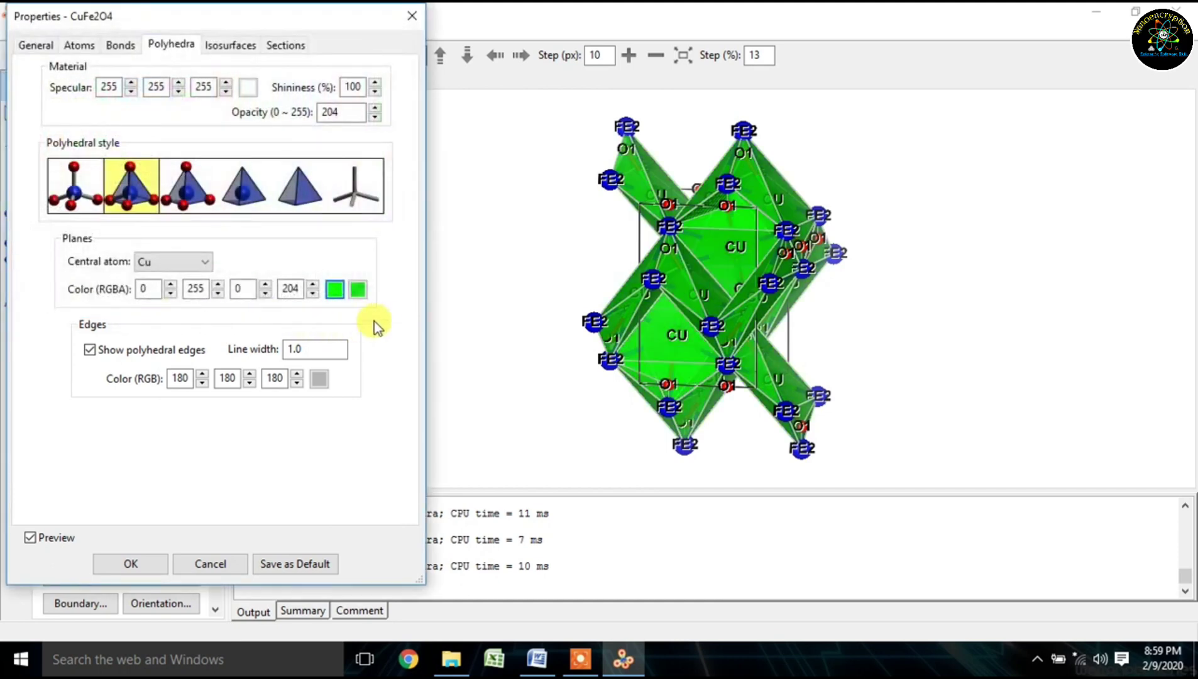
Set the alpha value of the Cu polyhedra planes to 0, keep the grey edge colour and confirm the polyhedra properties.
left_click(357, 289)
left_click_drag(355, 294, 356, 404)
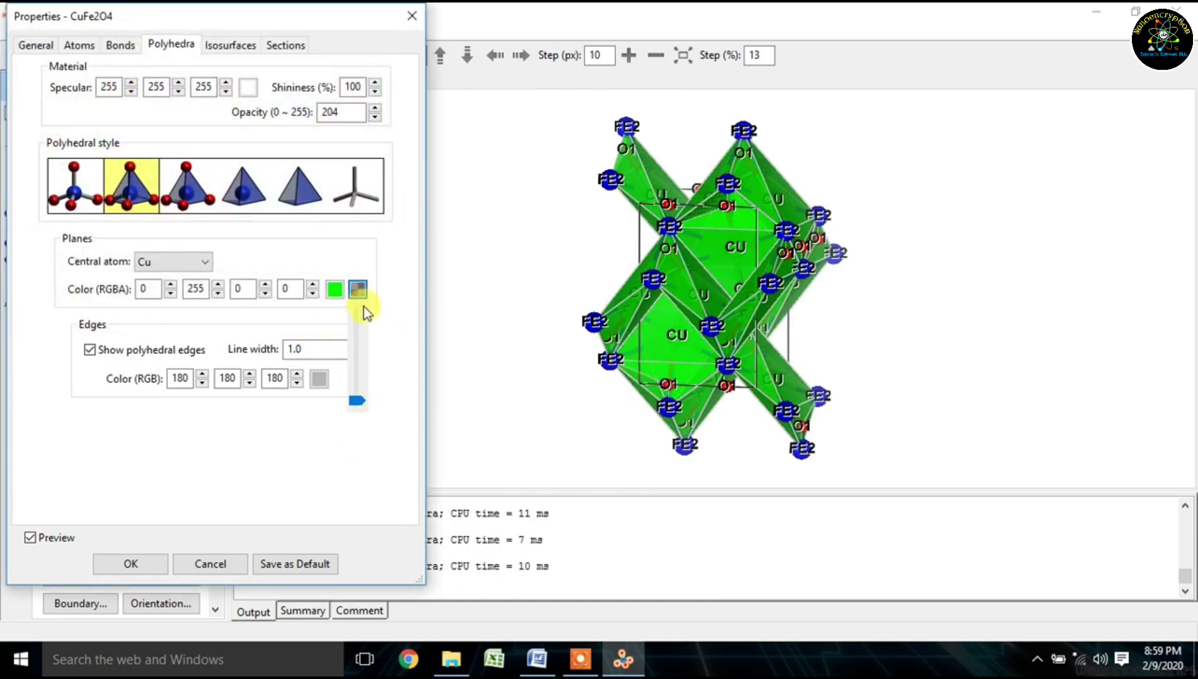
left_click(323, 383)
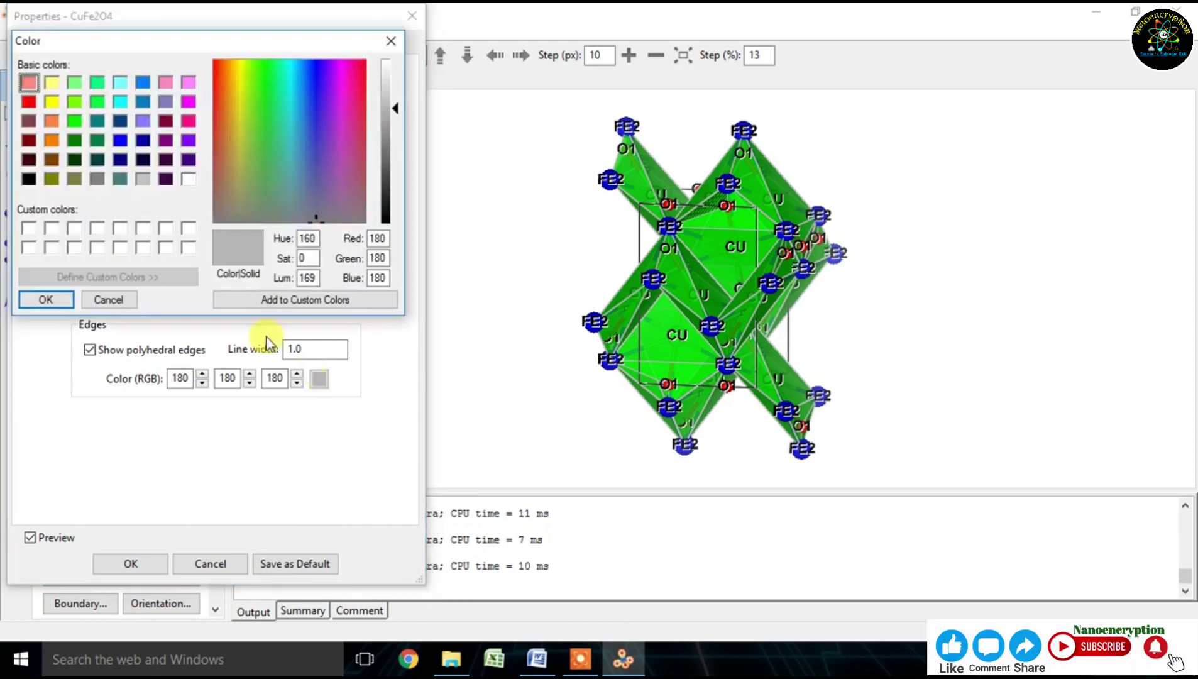
left_click(44, 303)
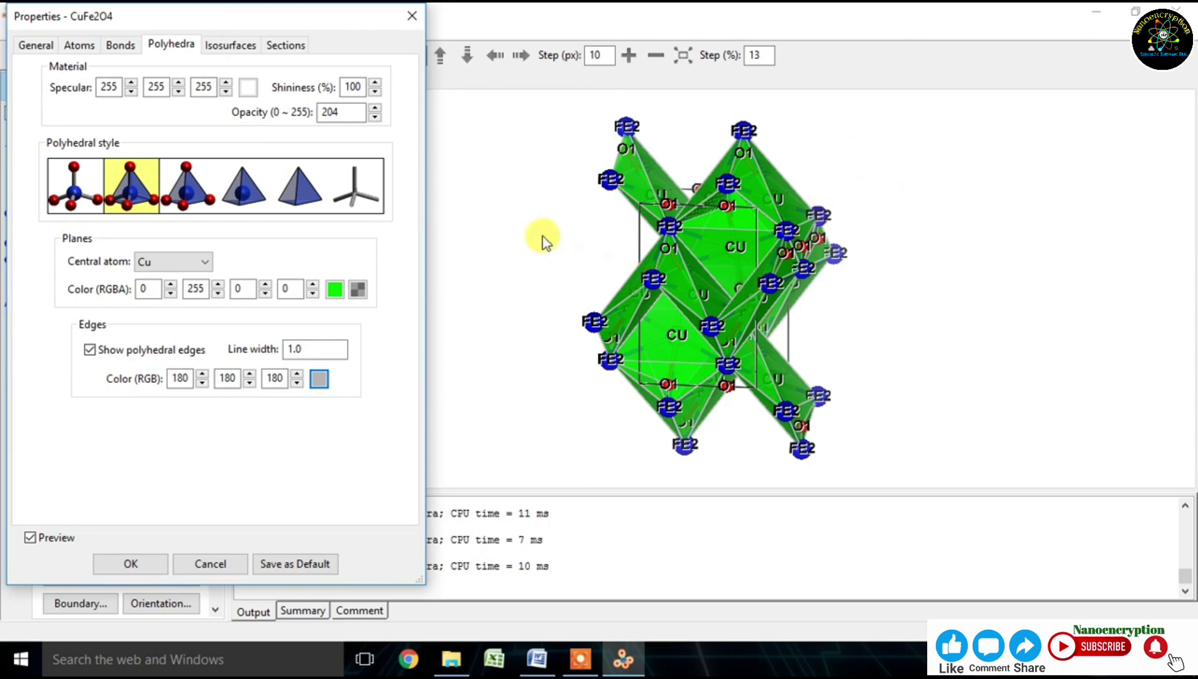
left_click(205, 266)
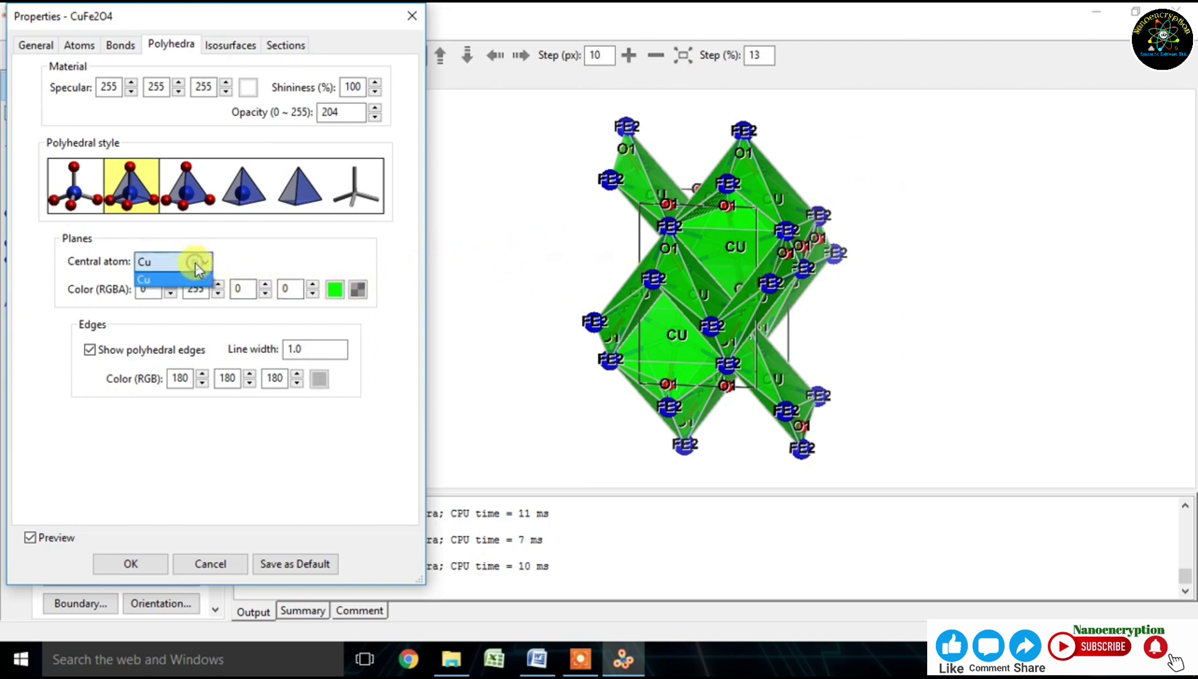
left_click(196, 260)
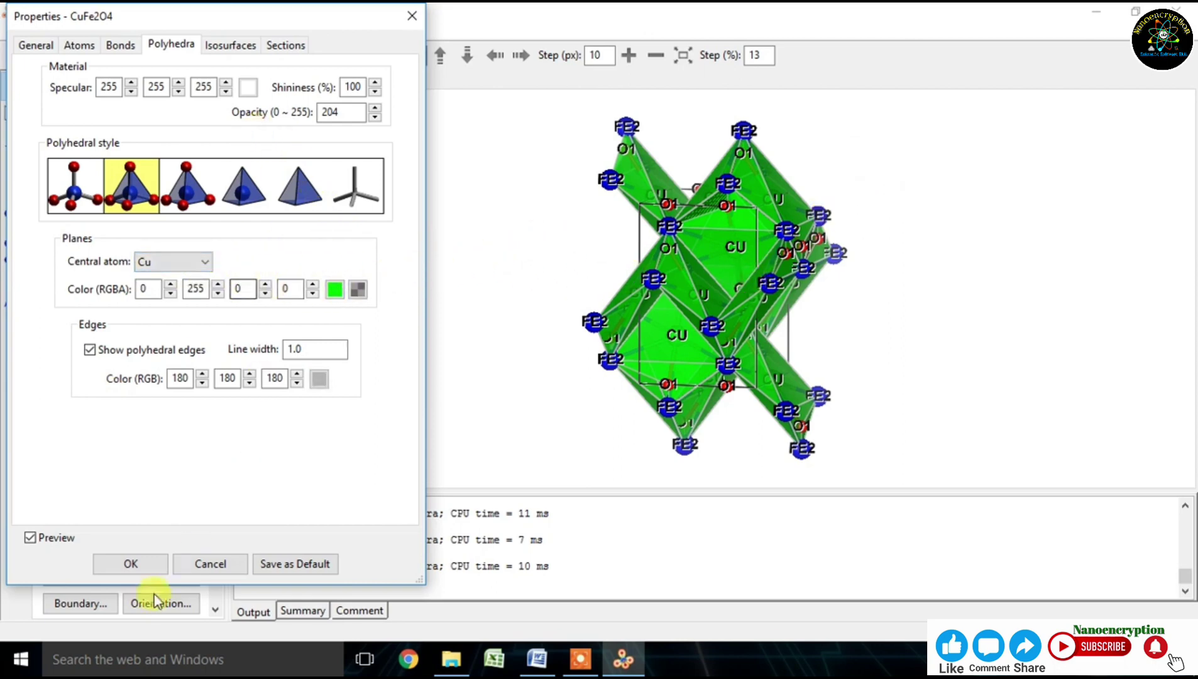
left_click(133, 567)
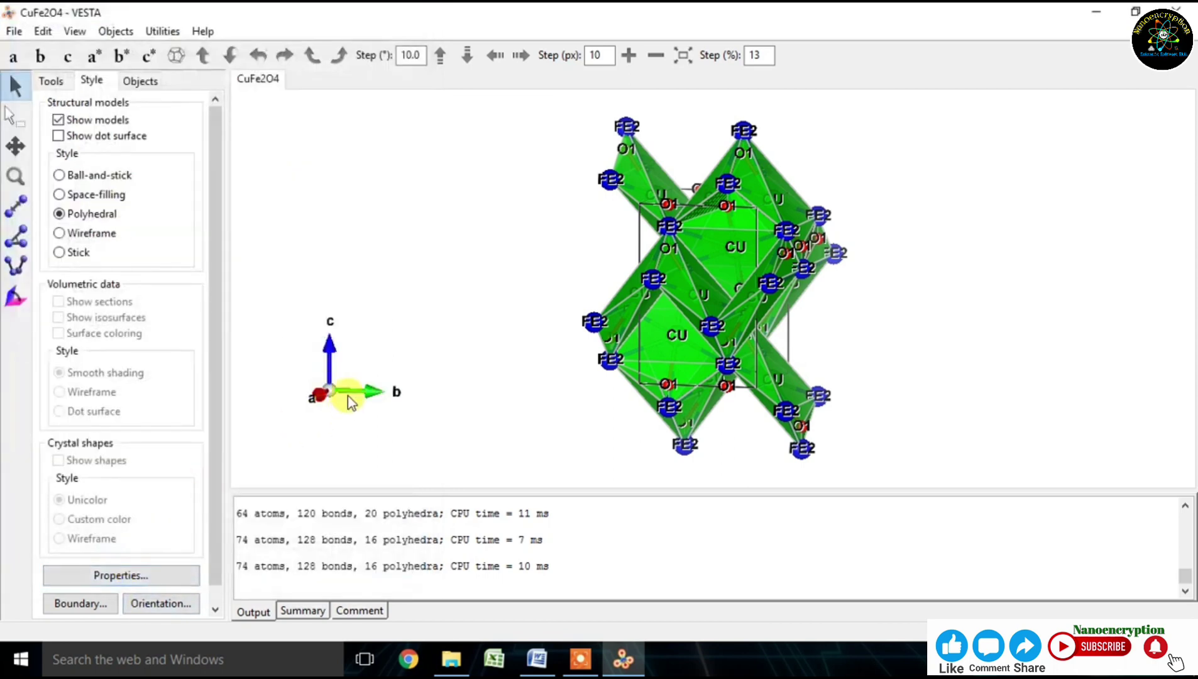
Export the polyhedral model as a TIFF raster image named CuFe2O4 to the Desktop at scale 5.
left_click_drag(395, 371, 386, 375)
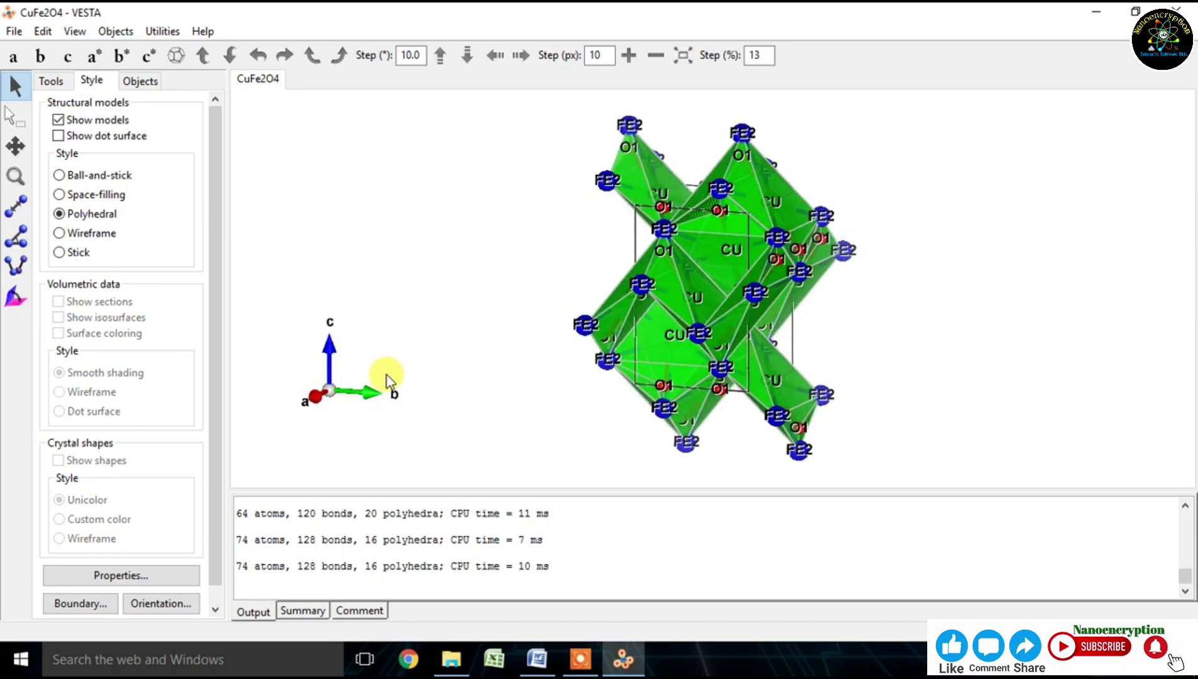
left_click_drag(386, 376, 427, 369)
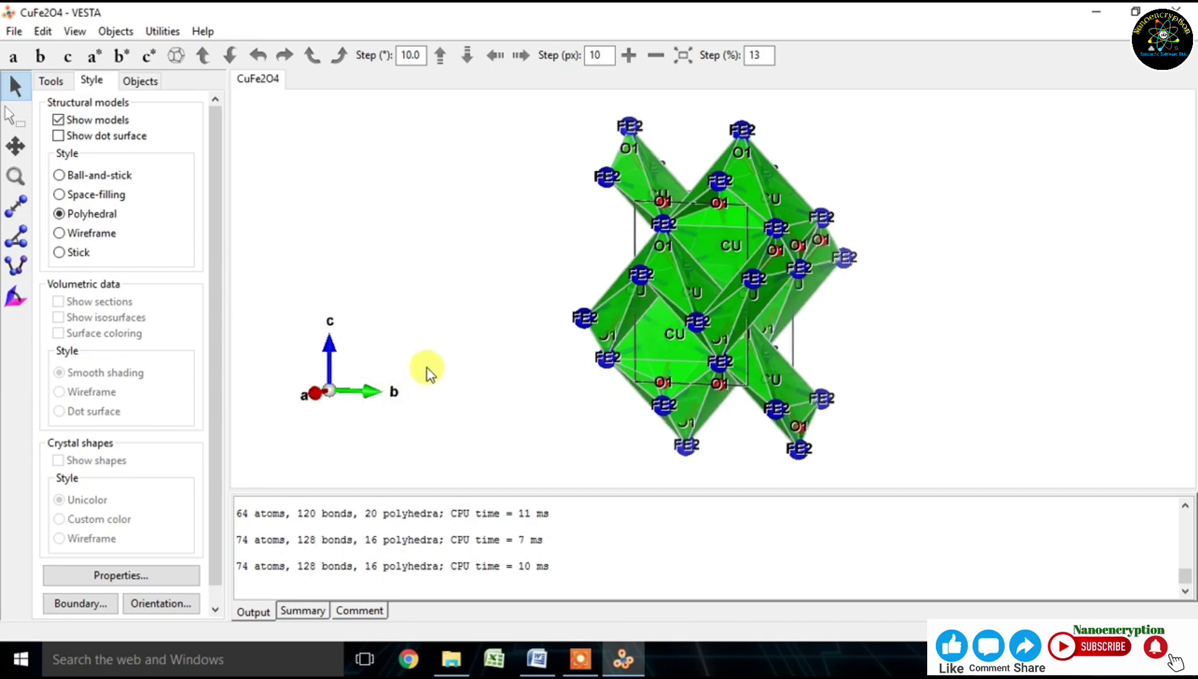
left_click(14, 33)
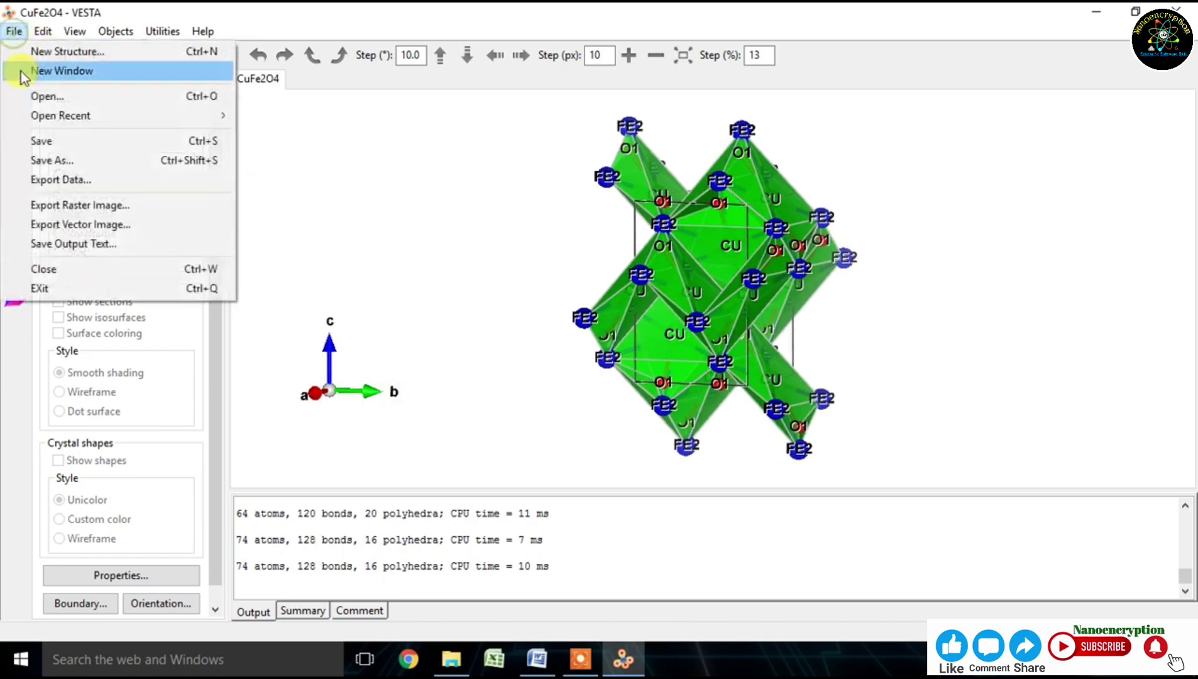
left_click(58, 204)
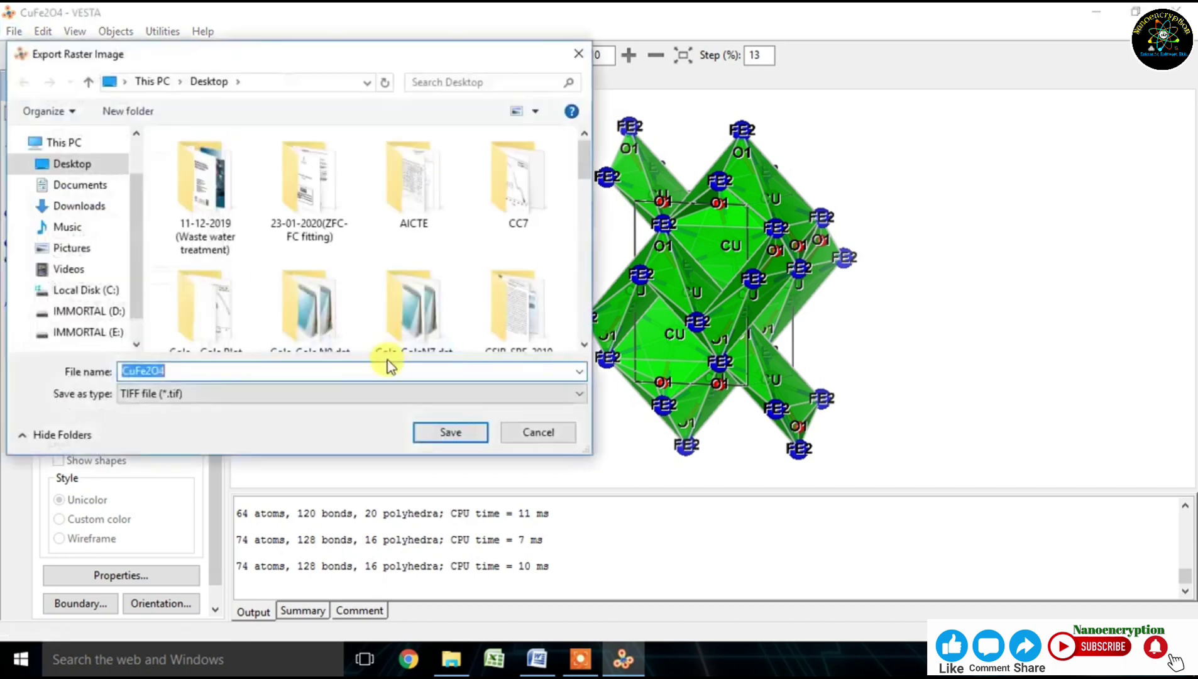
left_click(435, 429)
left_click(601, 315)
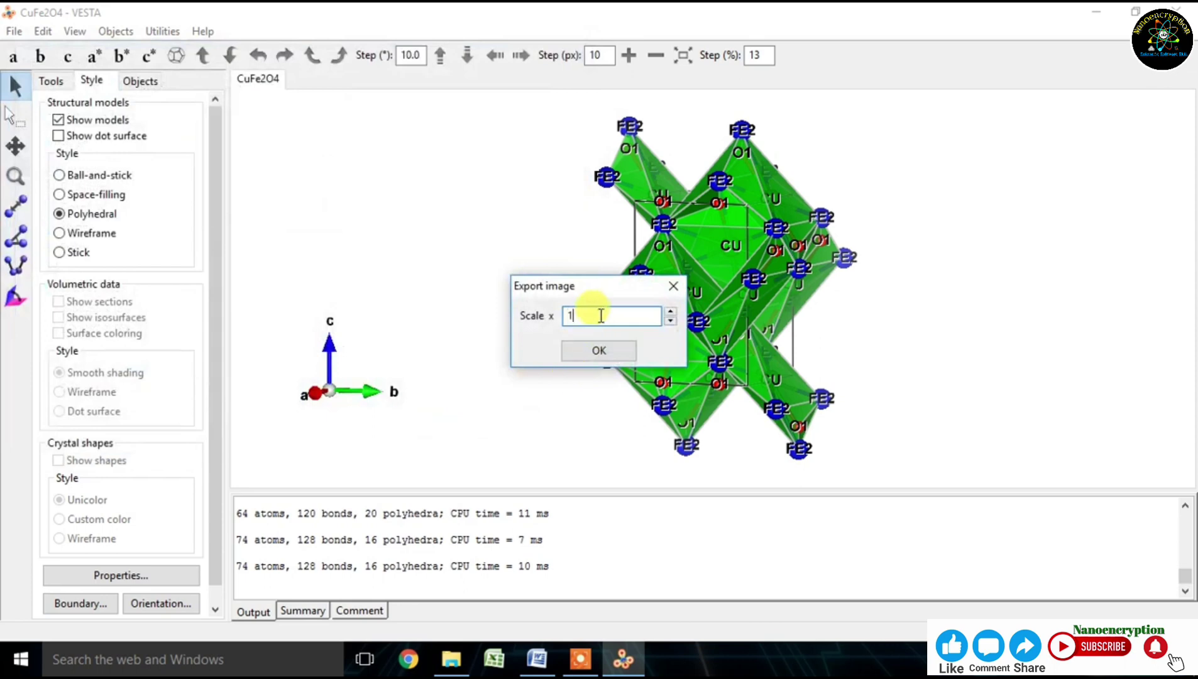
double_click(601, 315)
type("5")
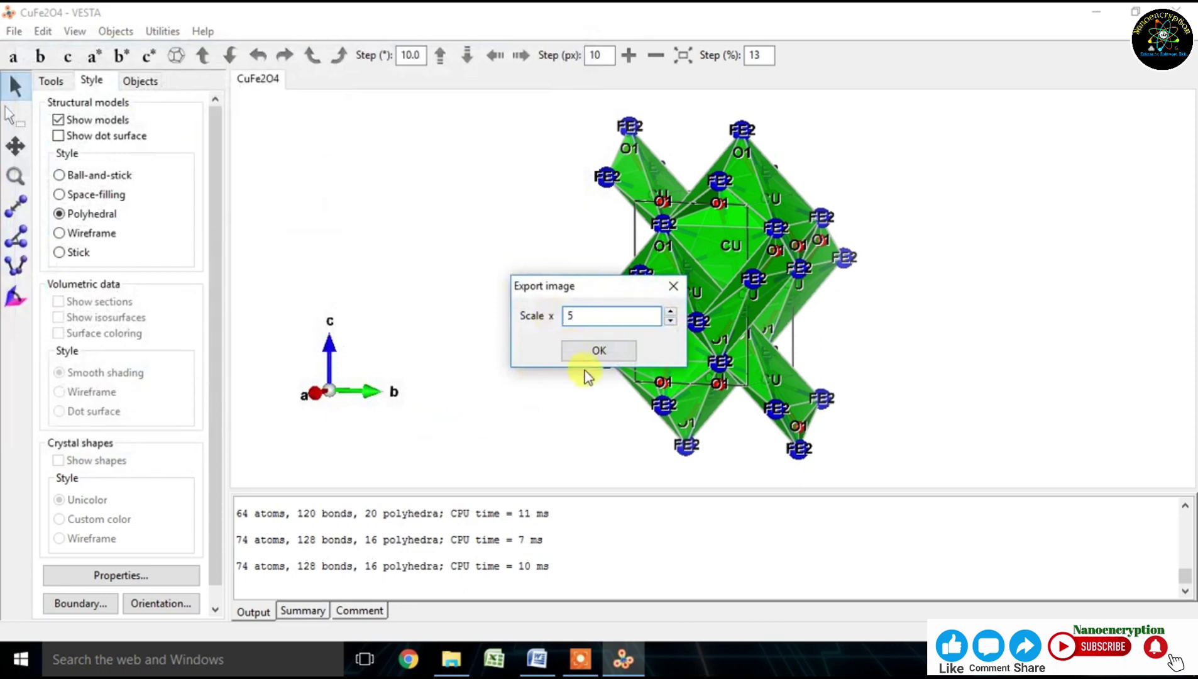
left_click(598, 353)
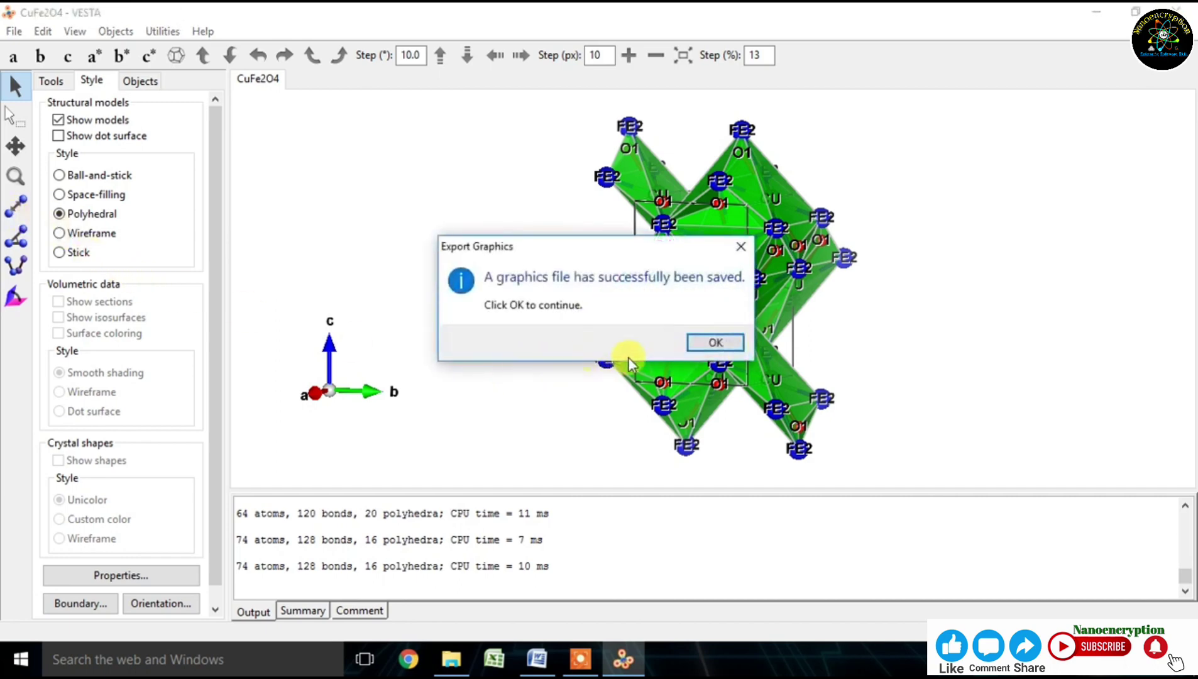
left_click(696, 342)
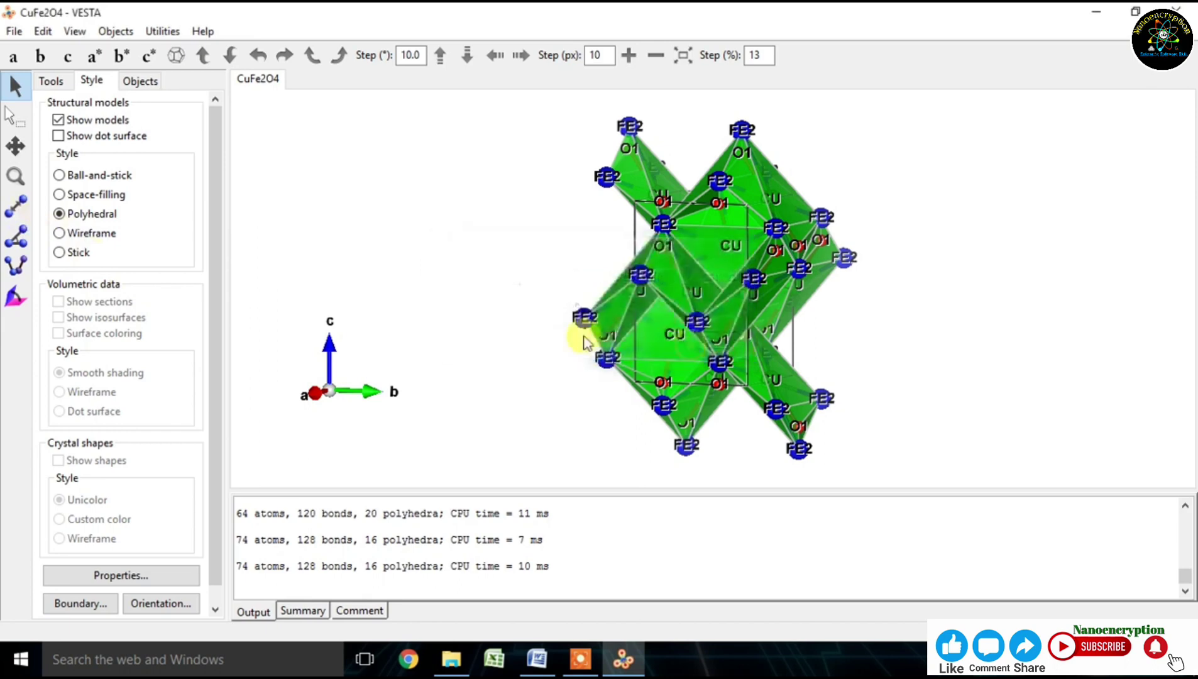
Measure the distance between two FE2 atoms on the model's lower-left polyhedron and highlight the reading in the output text.
left_click(13, 207)
left_click(608, 364)
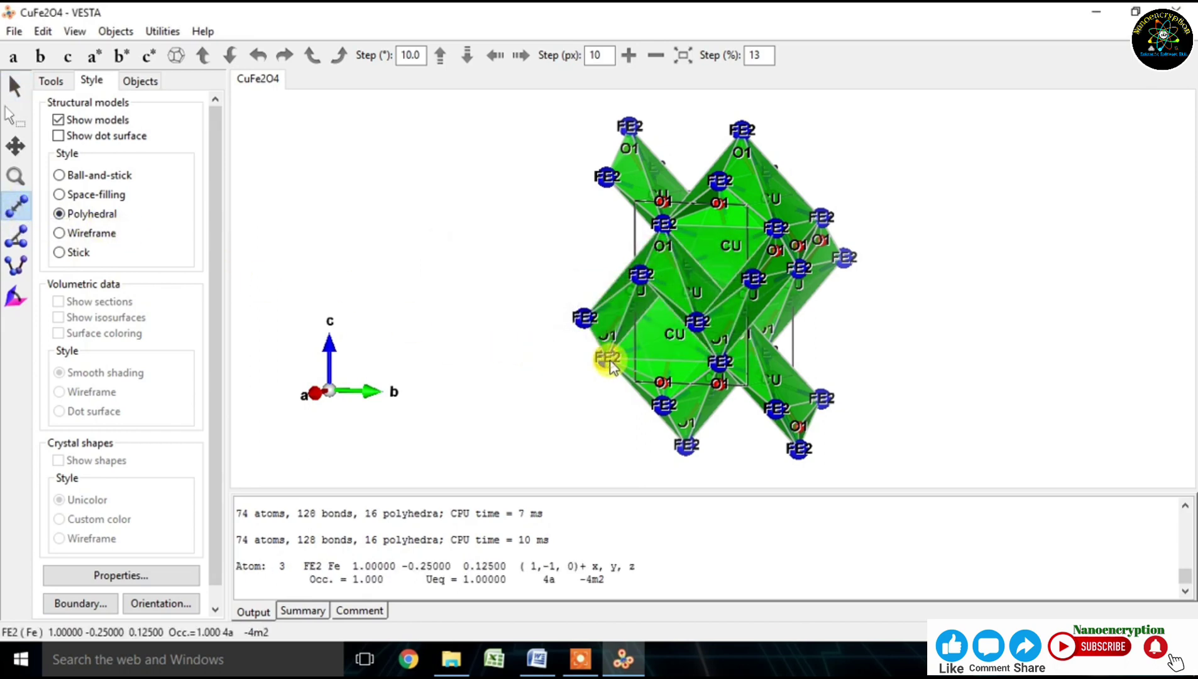
left_click(639, 281)
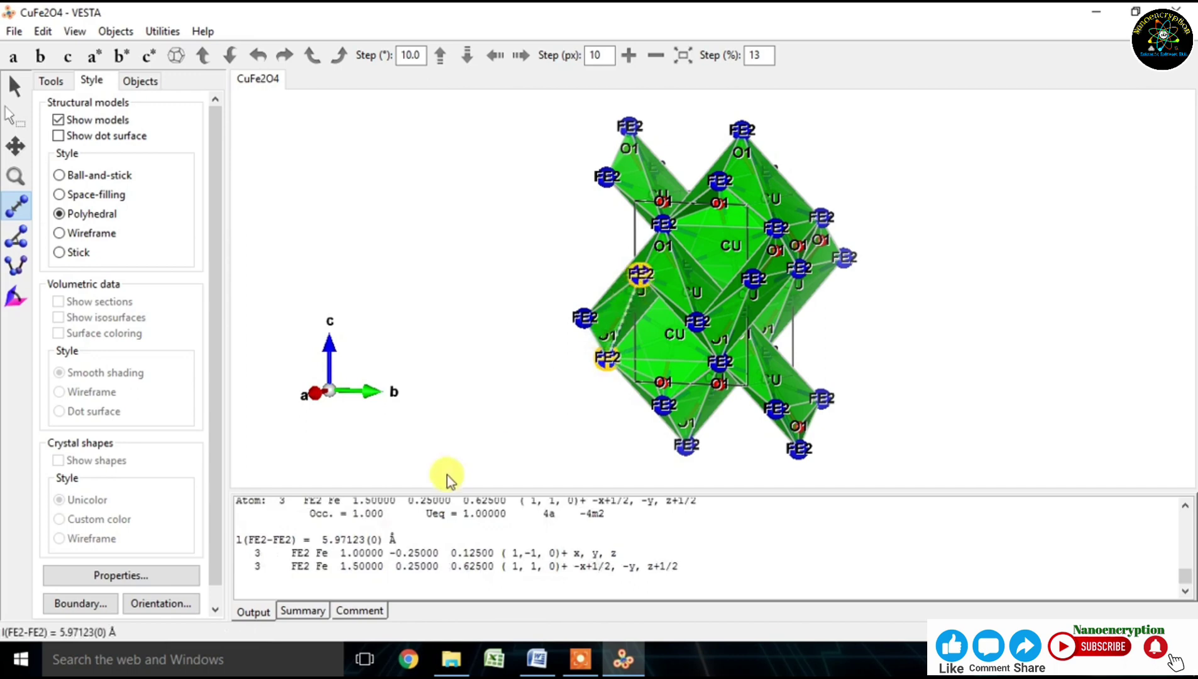
left_click_drag(252, 542, 394, 541)
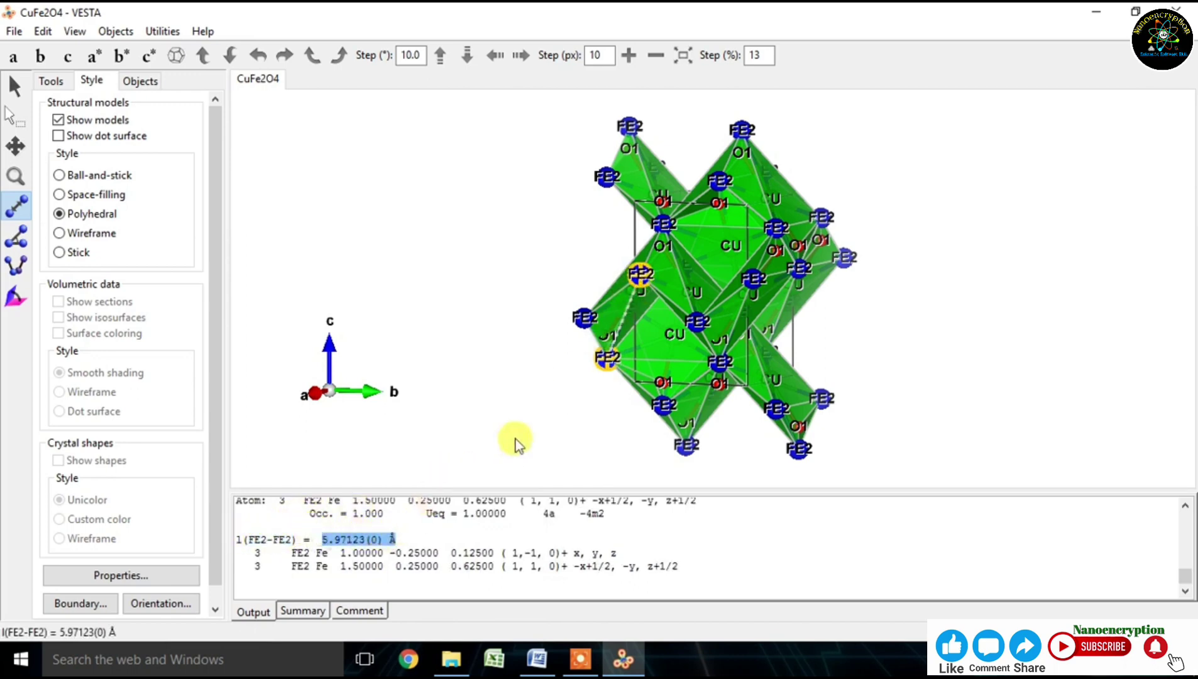
Measure the distance from the model's leftmost FE2 atom to the neighbouring O1 atom and highlight the reading.
left_click(586, 319)
left_click(608, 338)
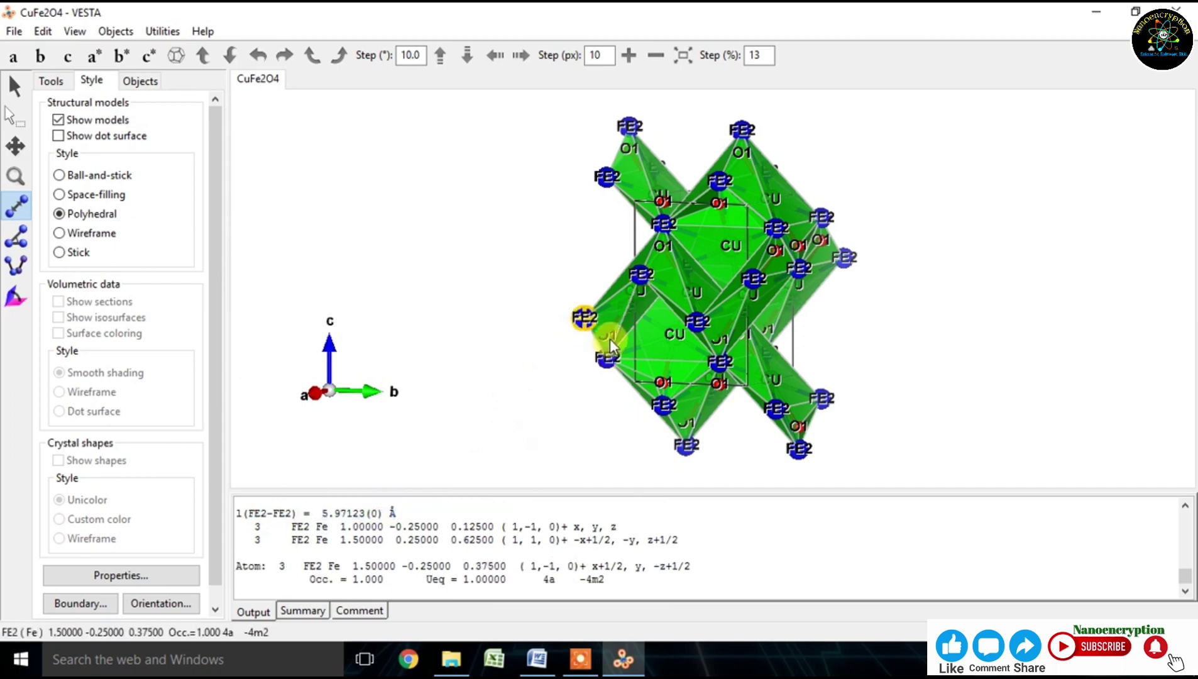
left_click(248, 551)
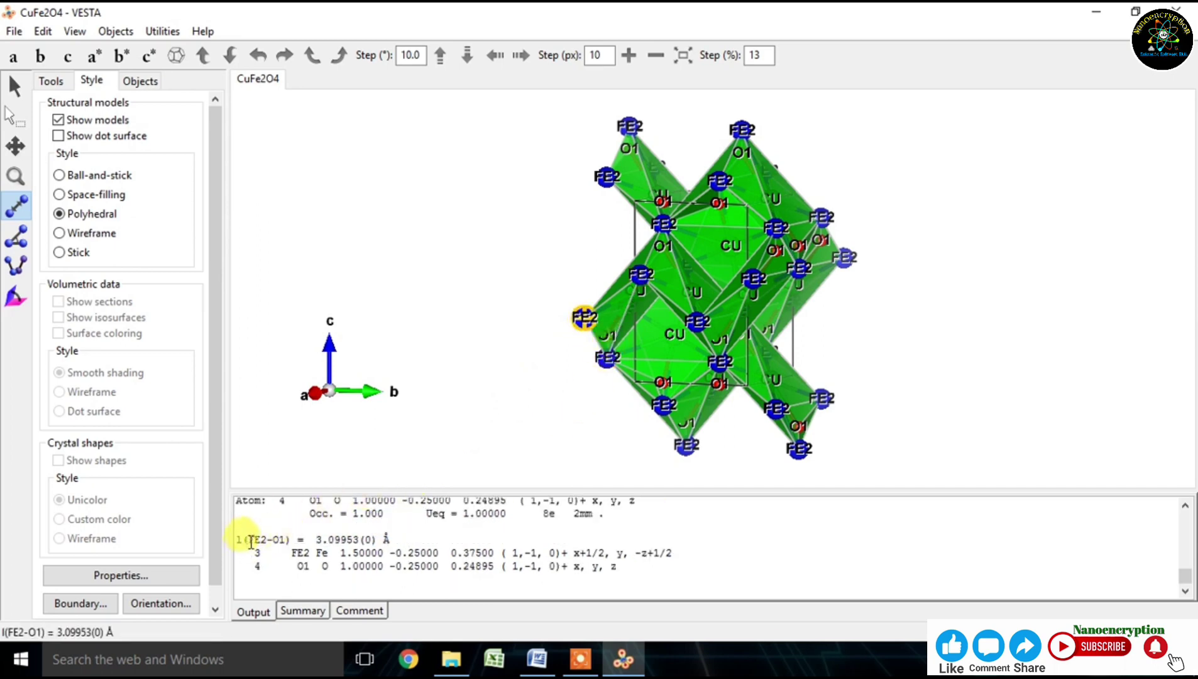
left_click_drag(251, 542, 363, 544)
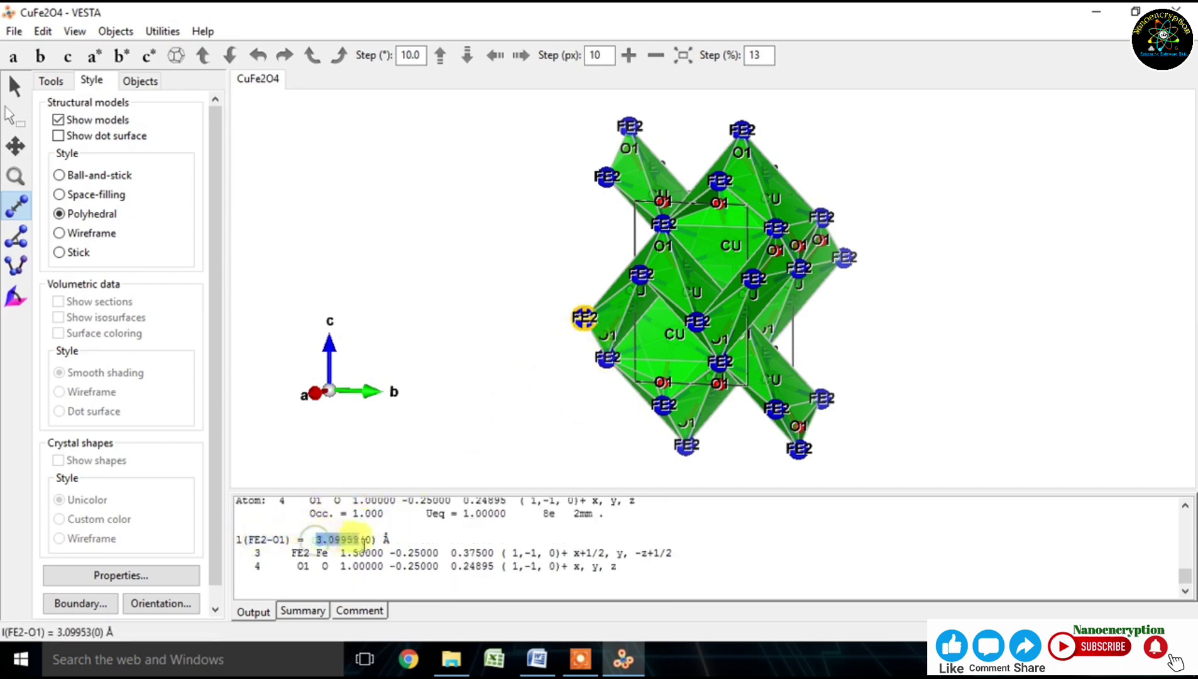
triple_click(364, 545)
Measure the distance between the lower FE2 atom and the O1 atom just above it, then clear the atom selection.
left_click(660, 407)
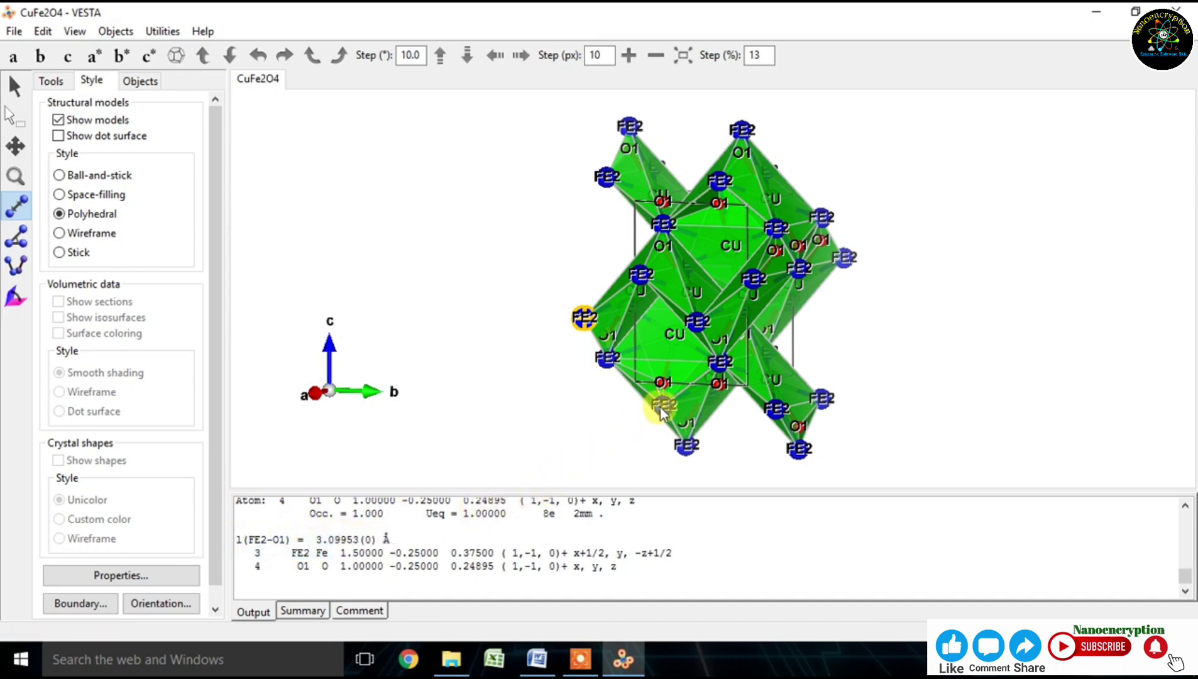
left_click(662, 383)
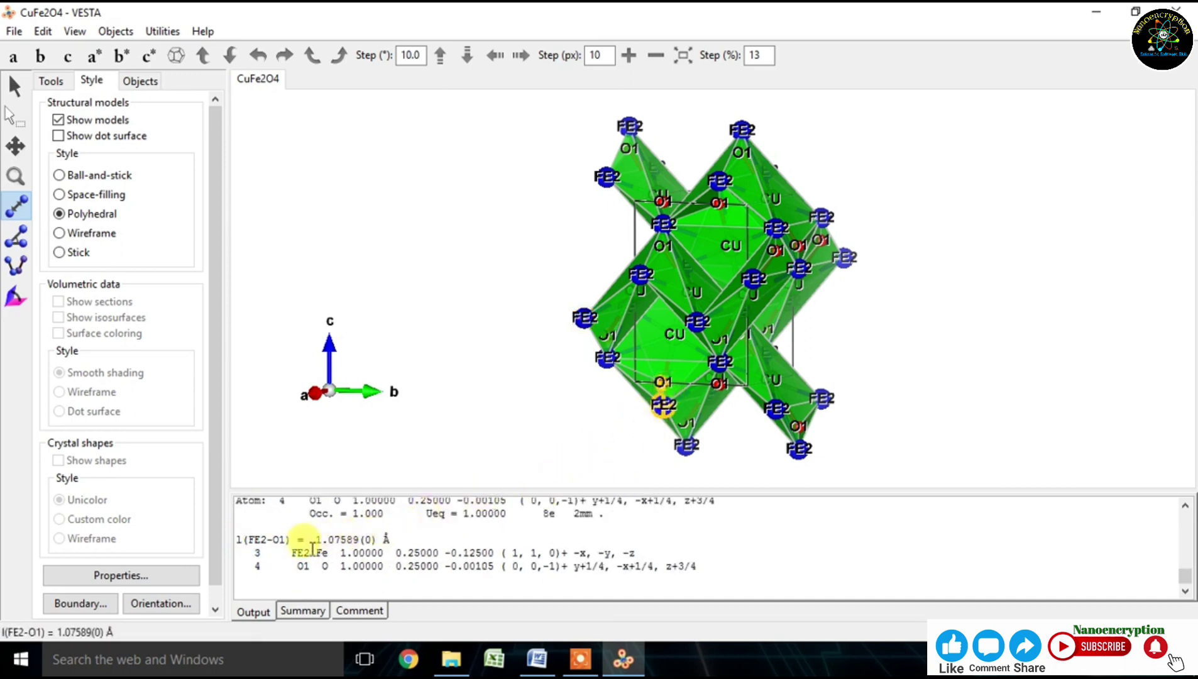
double_click(248, 539)
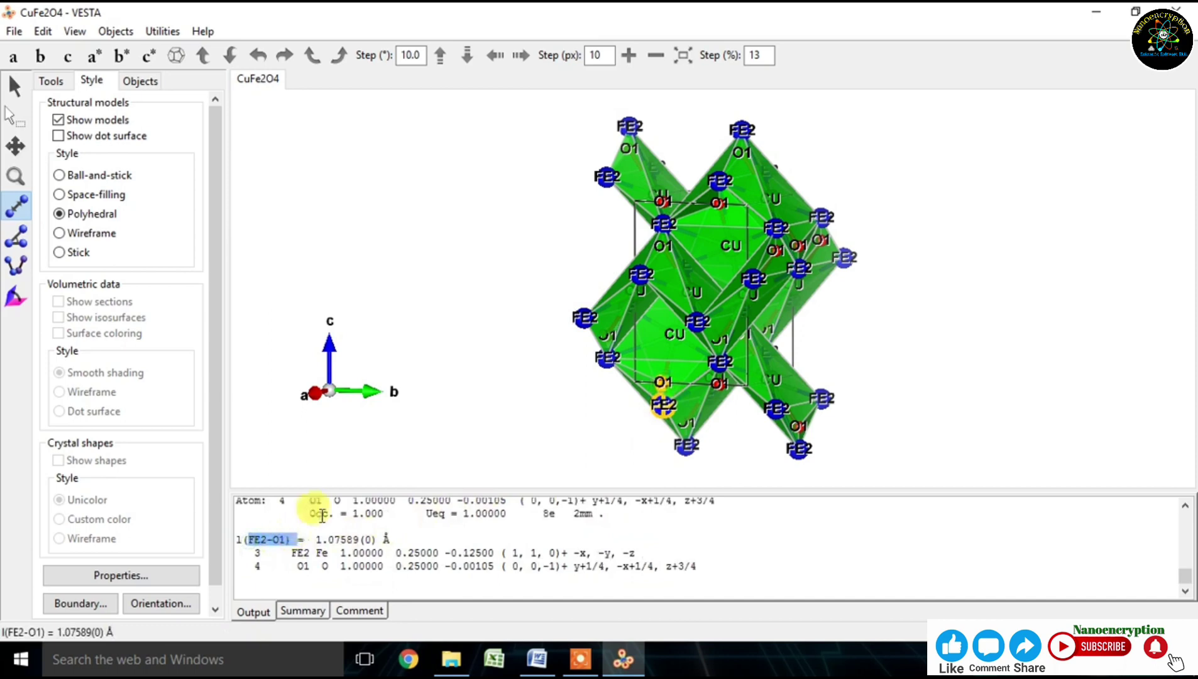
left_click(381, 454)
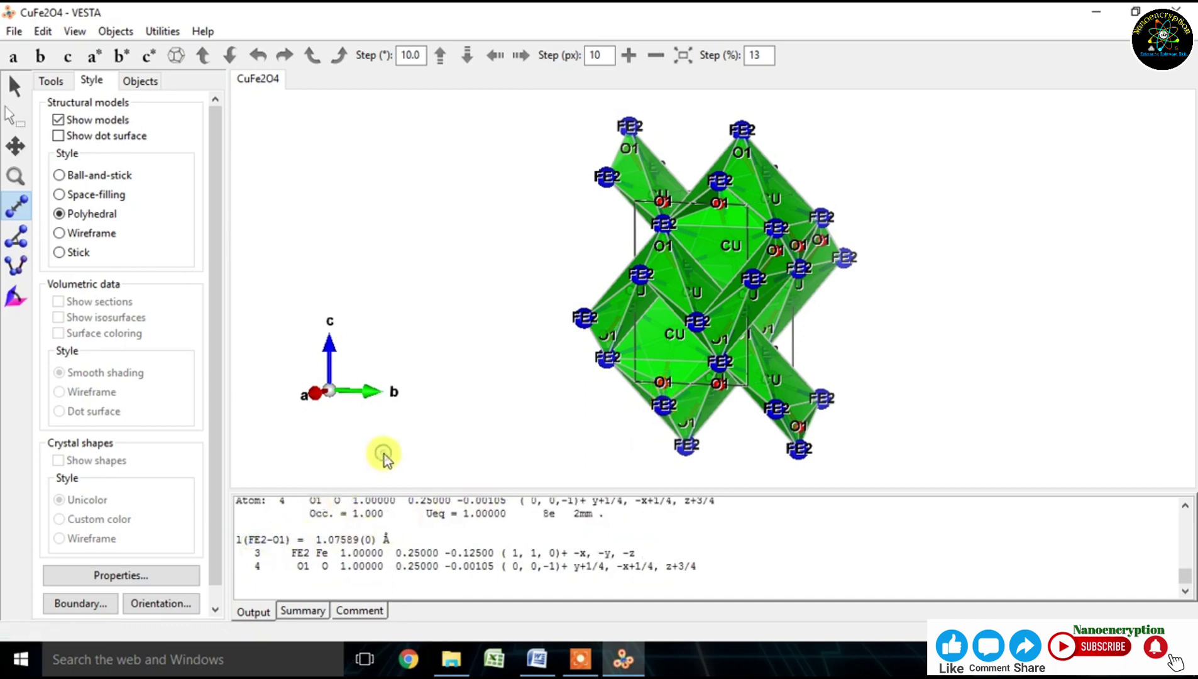
Measure the FE2–O1–FE2 bond angle using the two lower FE2 atoms with the O1 atom at the unit cell's lower edge as vertex.
left_click(13, 240)
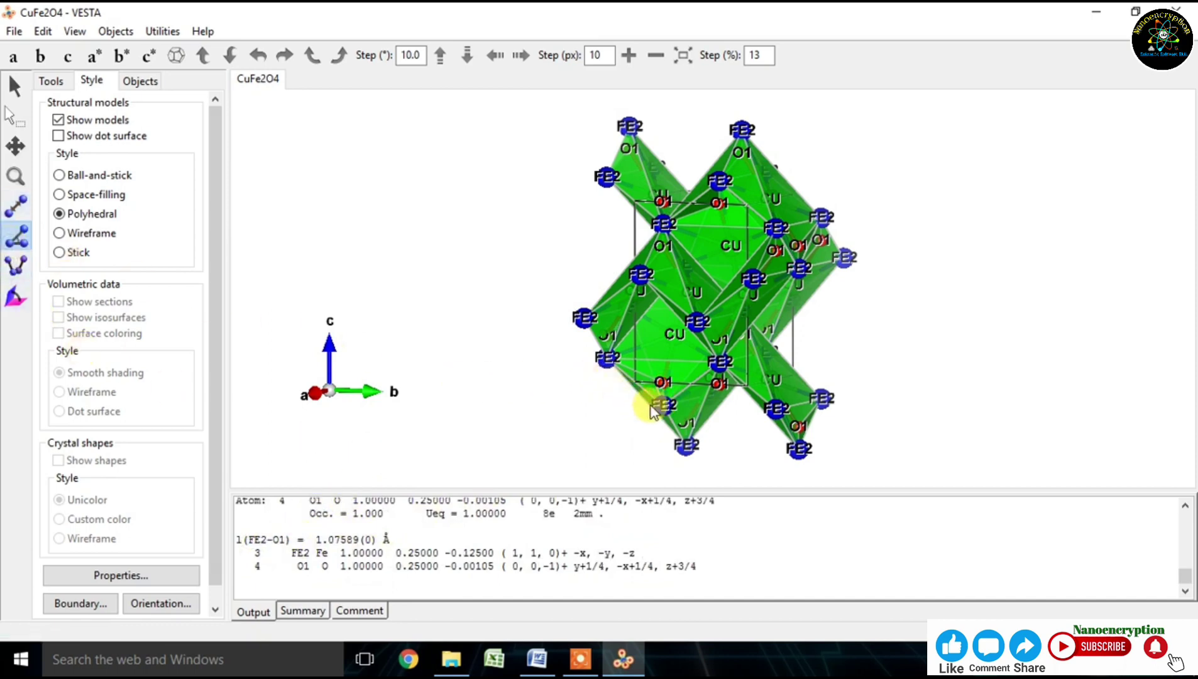
left_click(670, 409)
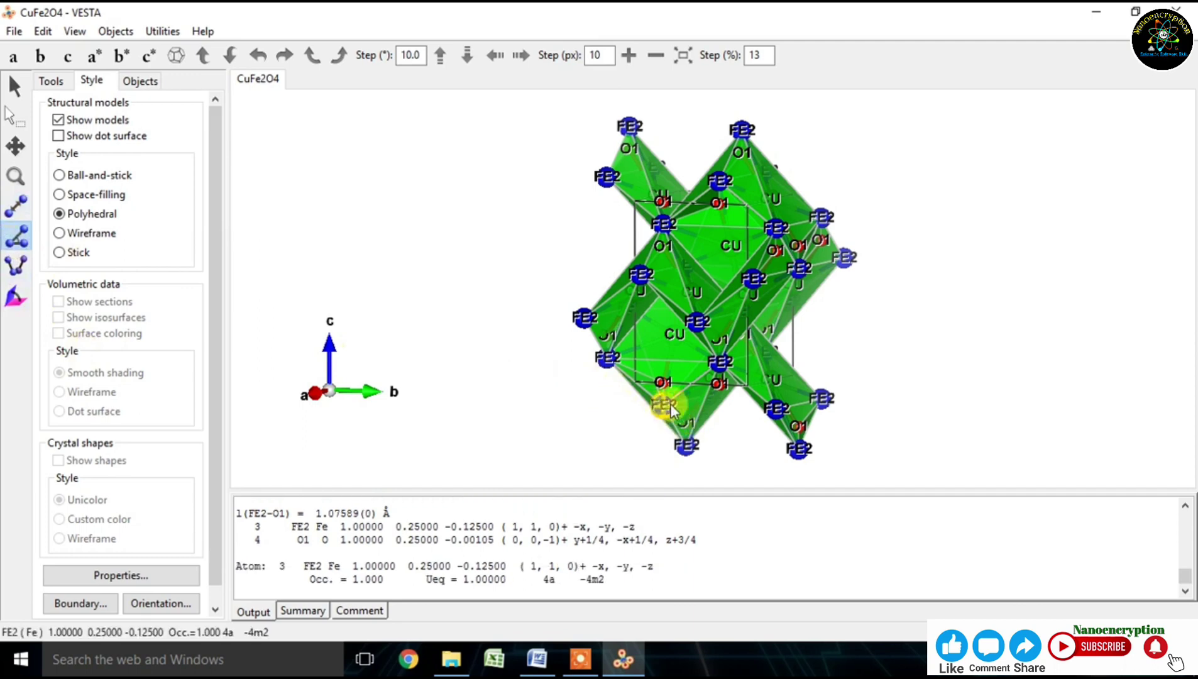
left_click(720, 382)
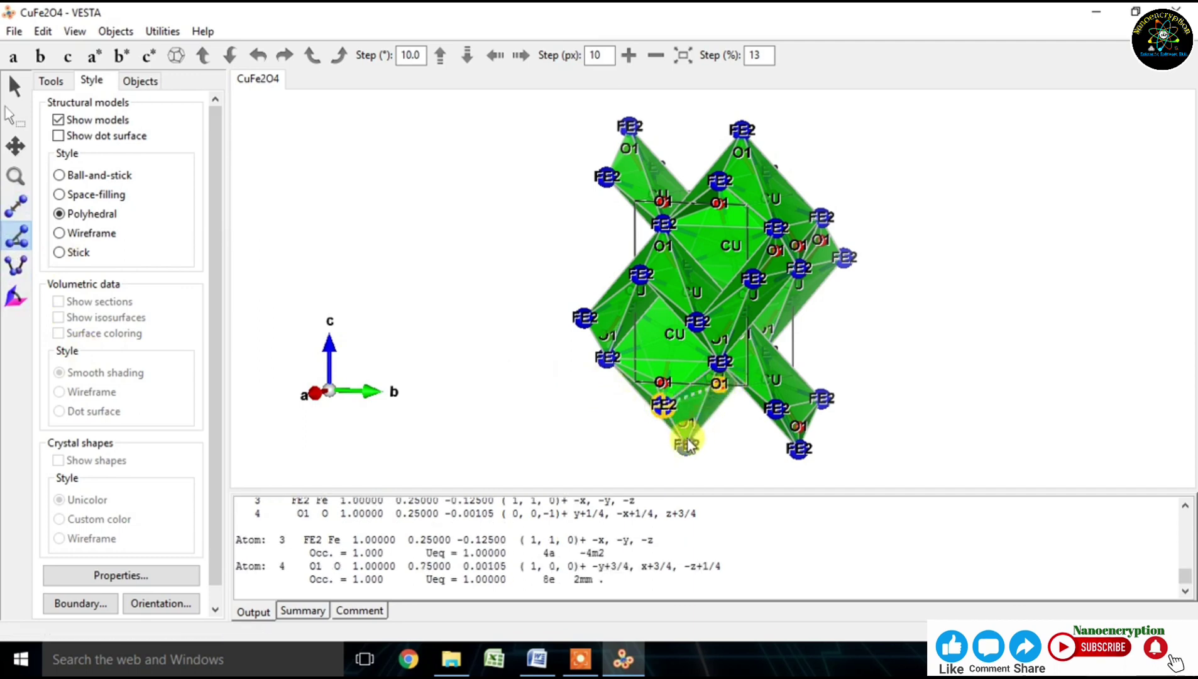
left_click(687, 445)
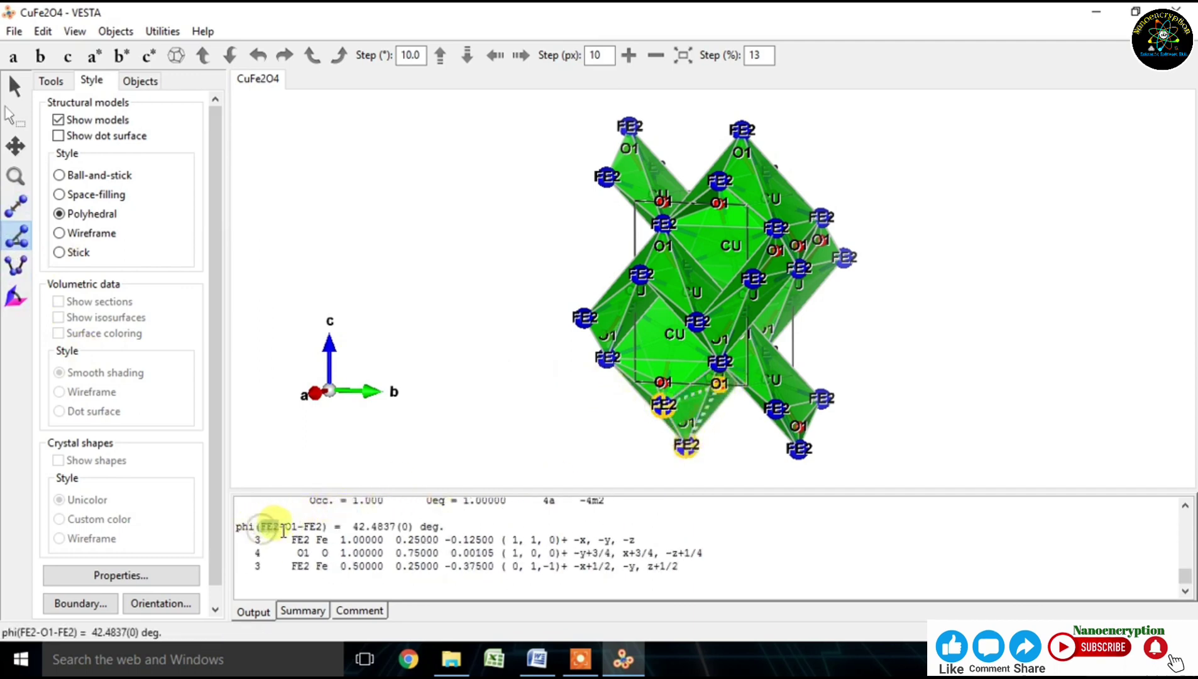